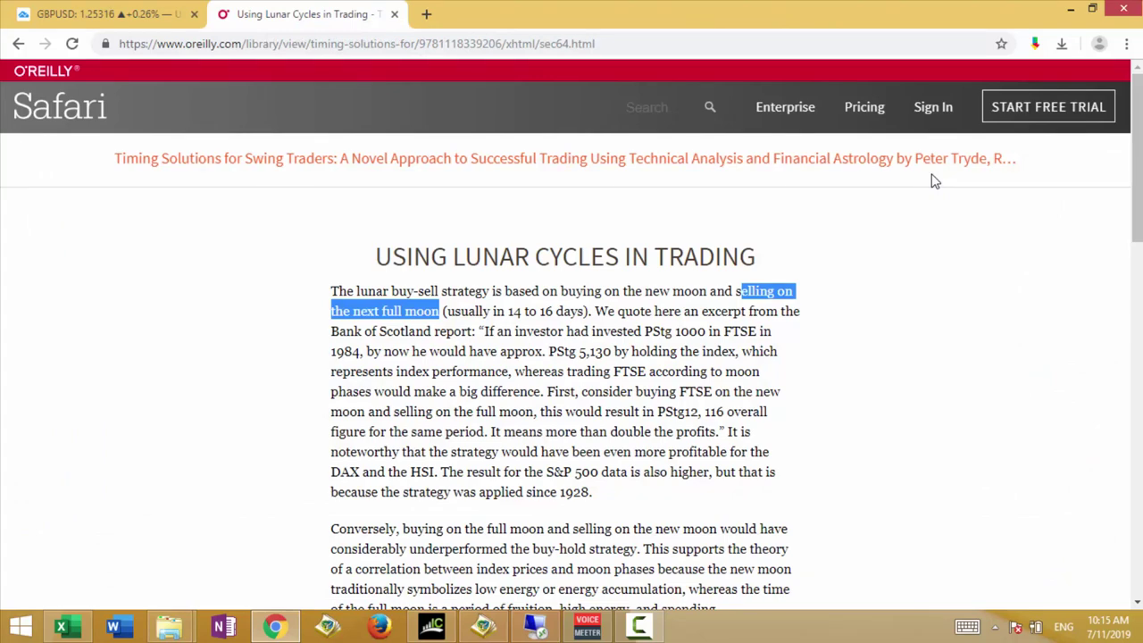
- Switch to MetaEditor and review the new-moon buy and full-moon sell conditions in moon ea.mq4
key("ctrl+Tab")
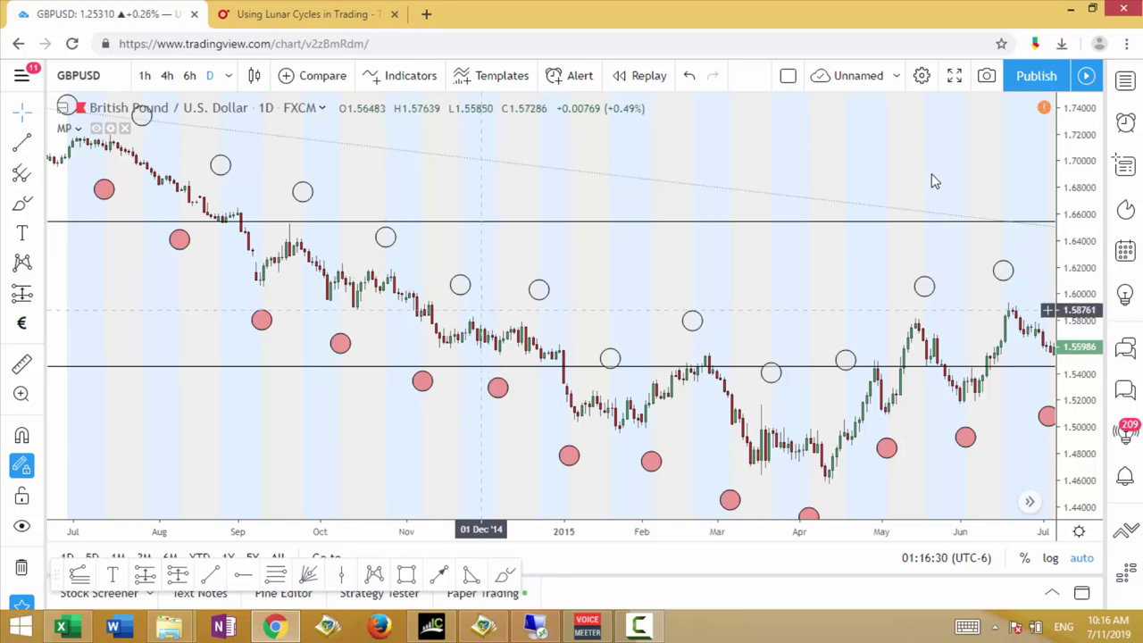
key("alt+Tab")
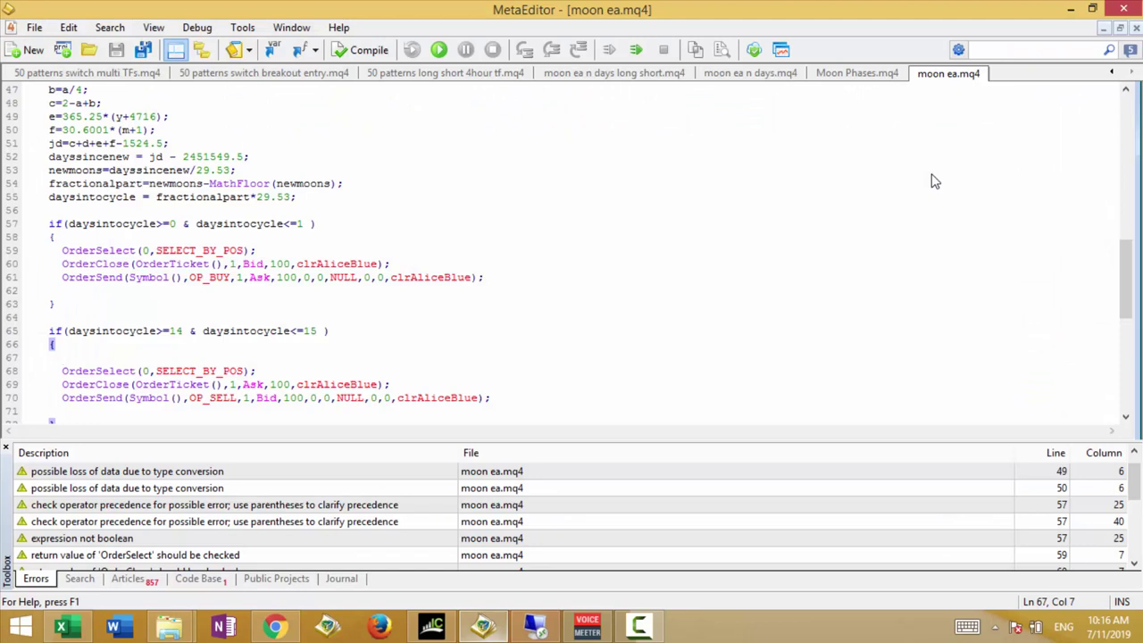
scroll(934, 181, "down", 2)
scroll(933, 181, "down", 1)
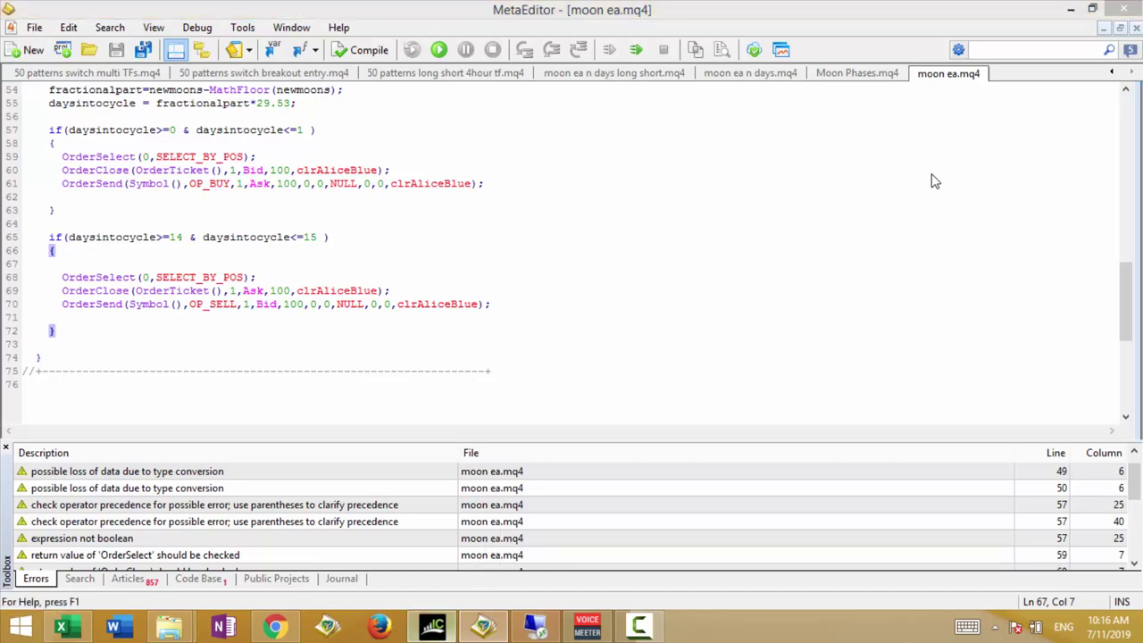
key("alt+Tab")
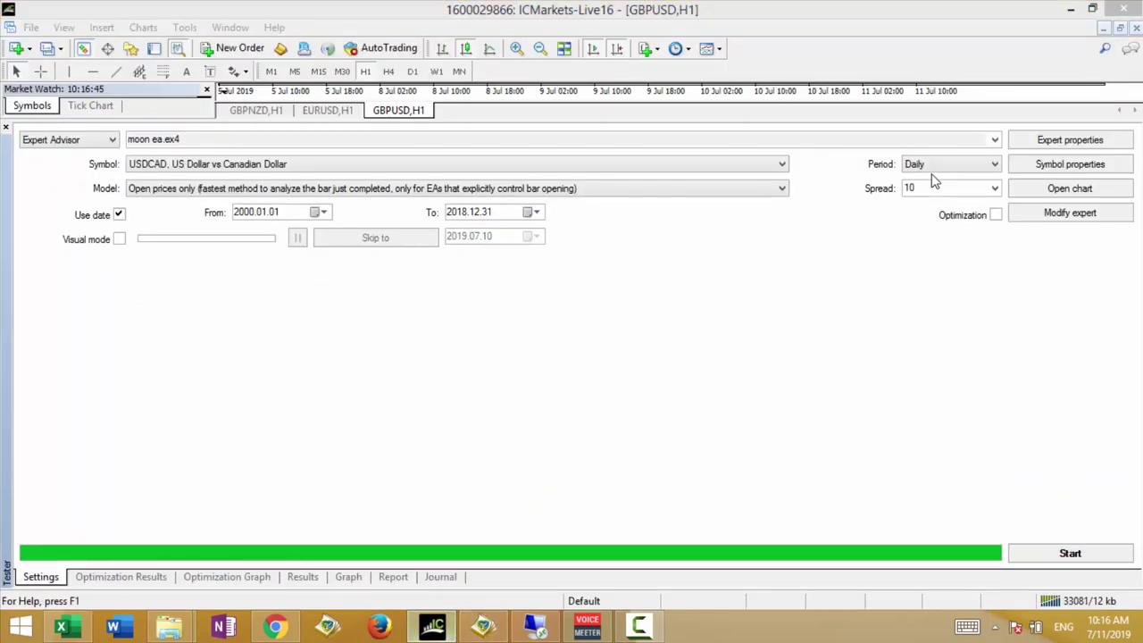
key("alt+Tab")
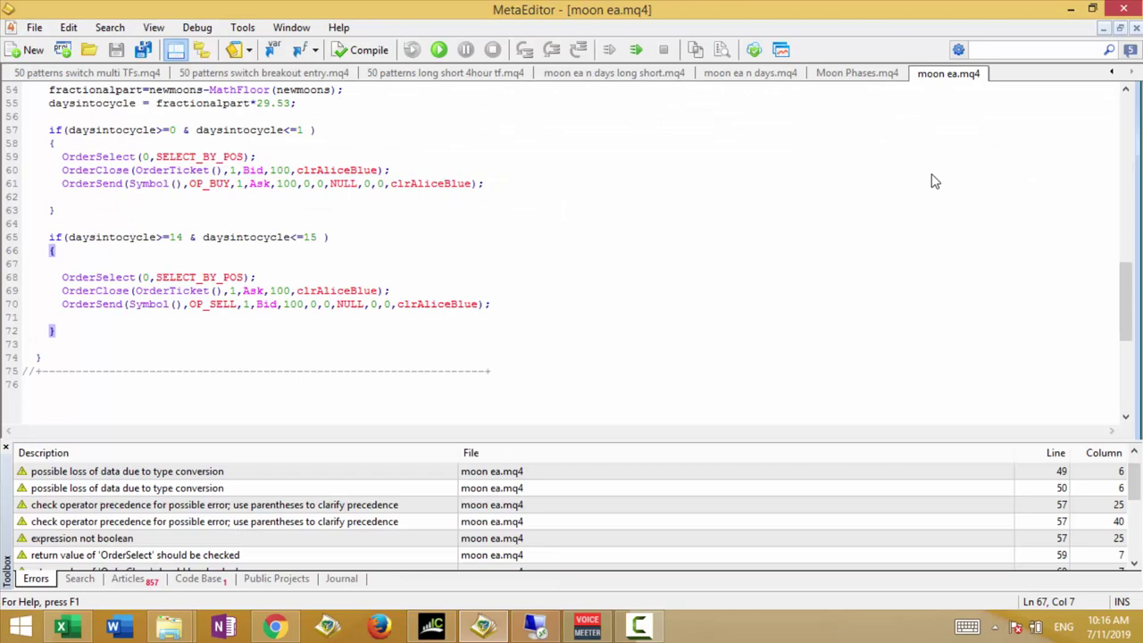
key("ctrl+minus")
- Switch to the MetaTrader strategy tester, set the symbol to AUDUSD and run the moon ea backtest
key("alt+Tab")
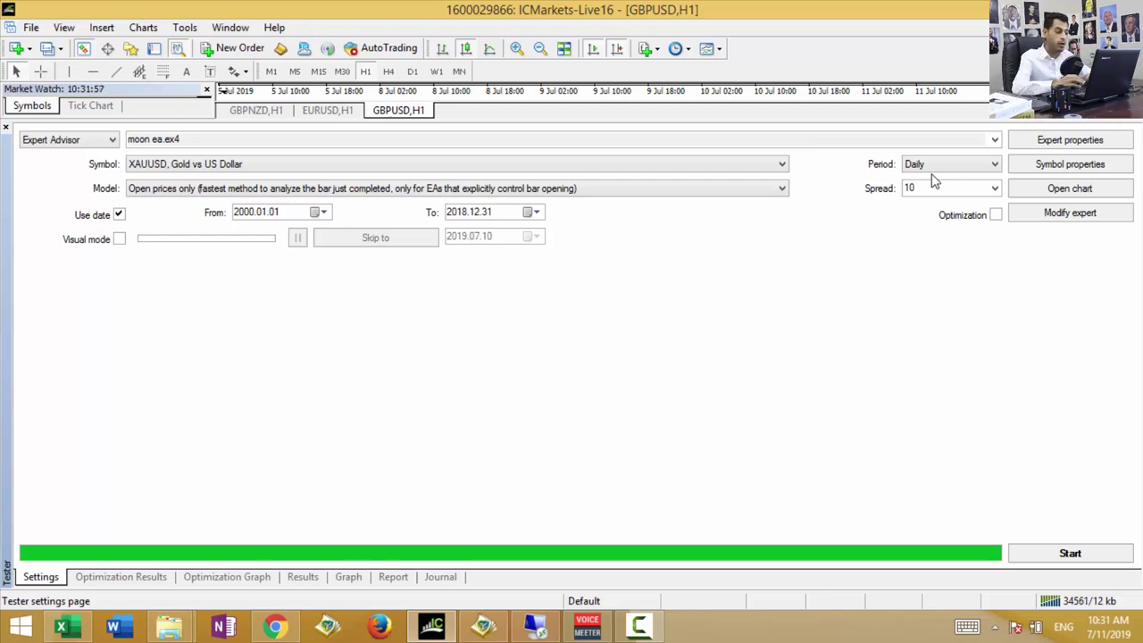
key("alt+Down")
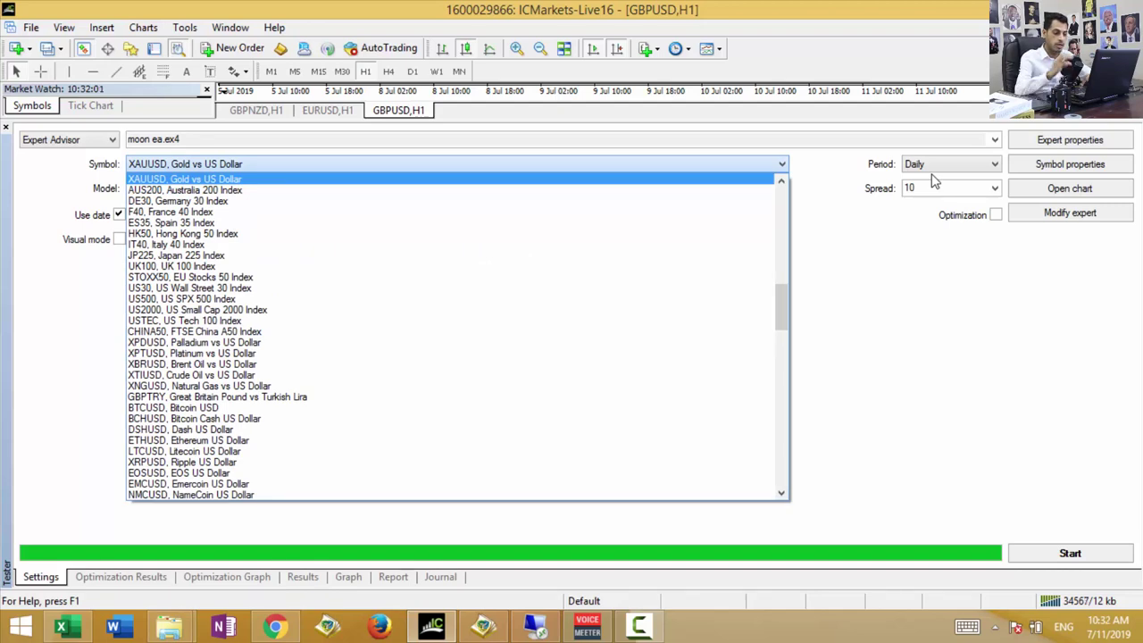
key("Down")
key("Down")
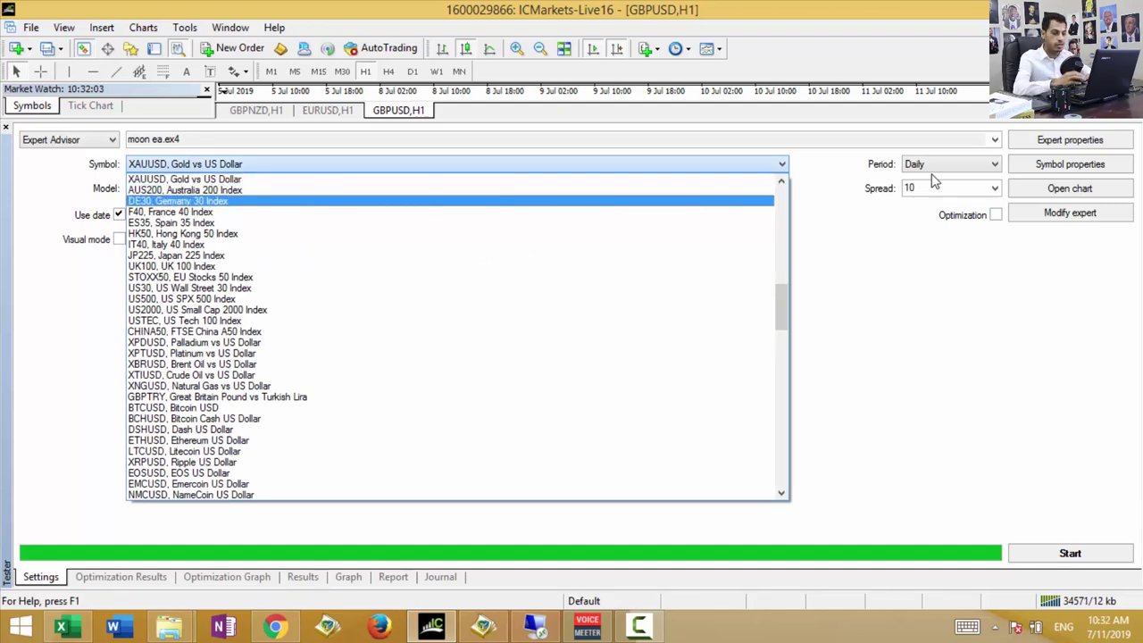
scroll(934, 181, "up", 20)
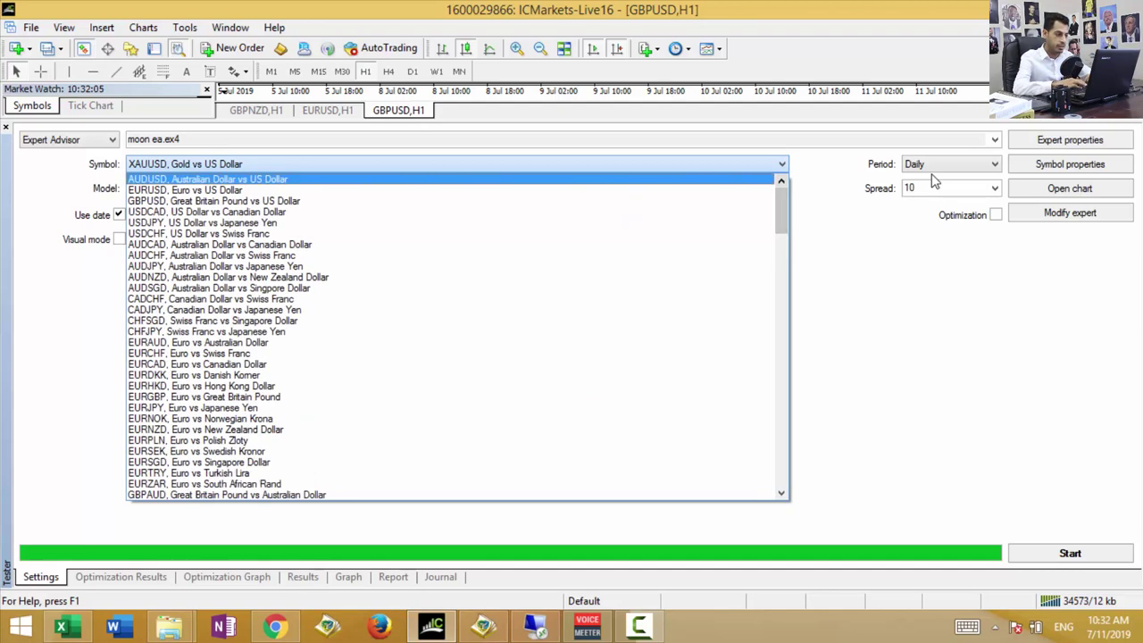
key("Return")
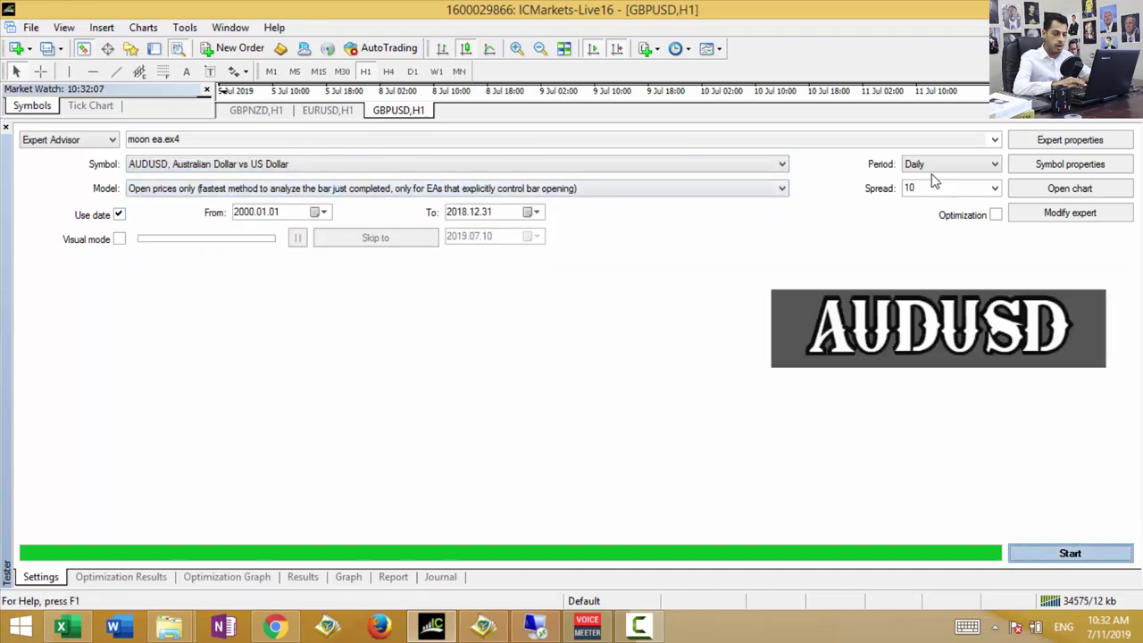
key("Return")
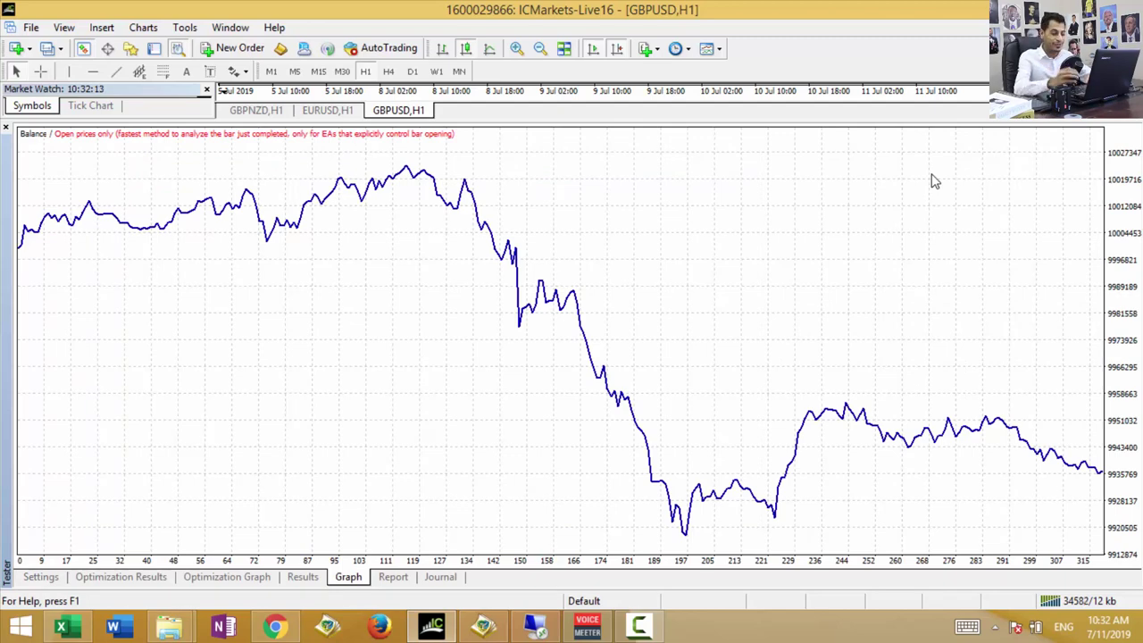
- Glance at the order code in MetaEditor, return to the strategy tester and run the backtest on GBPUSD
key("alt+Tab")
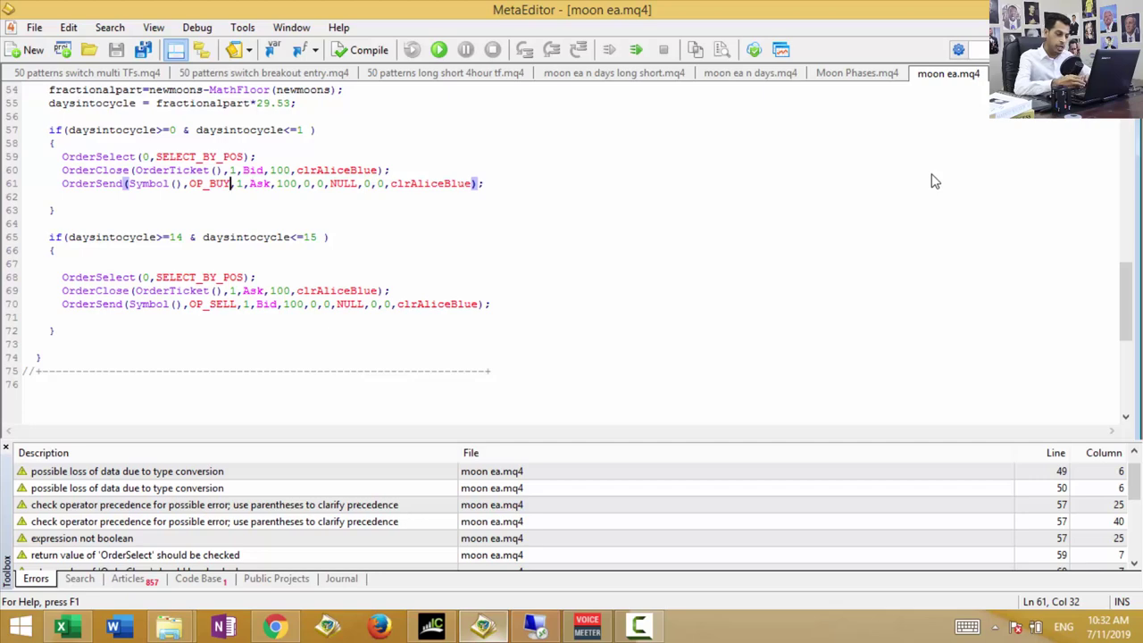
key("alt+Tab")
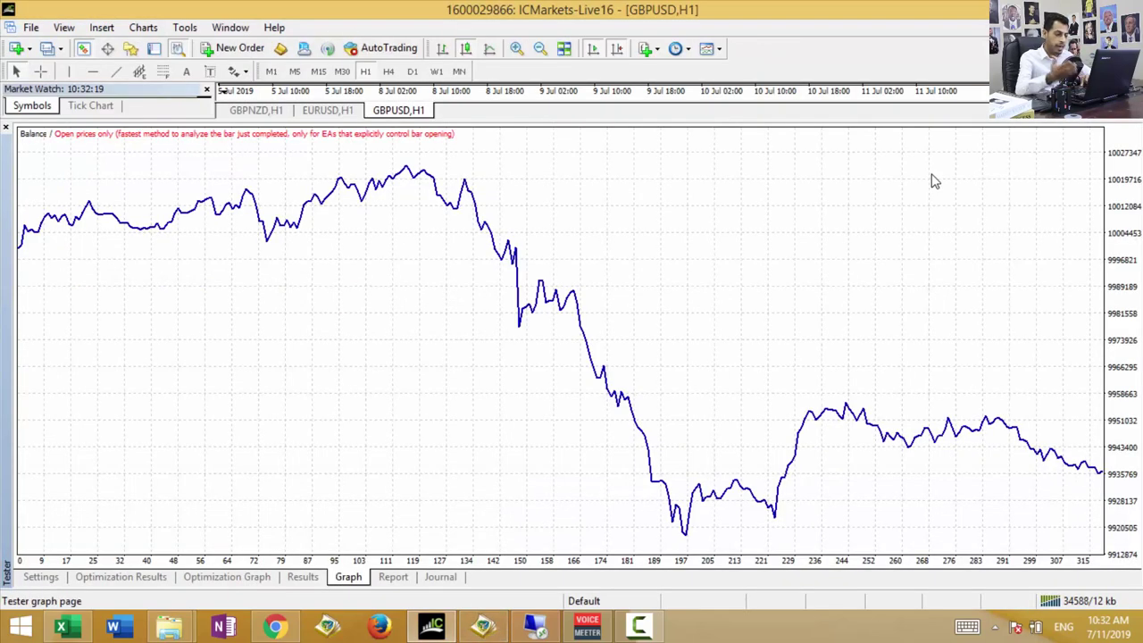
key("ctrl+Tab")
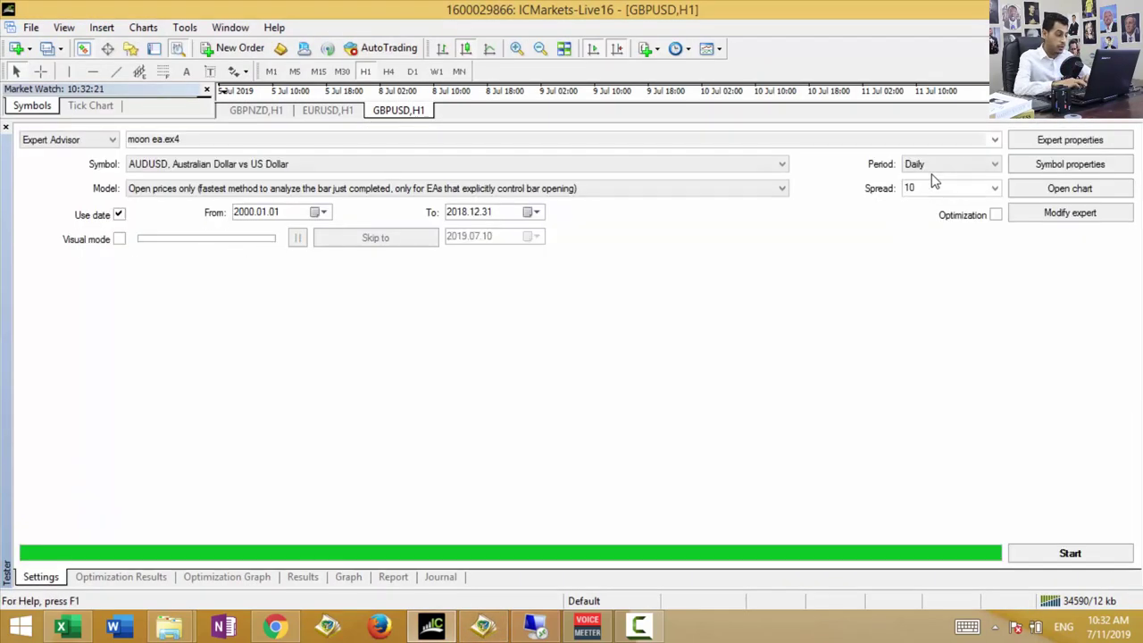
key("Tab")
key("alt+Down")
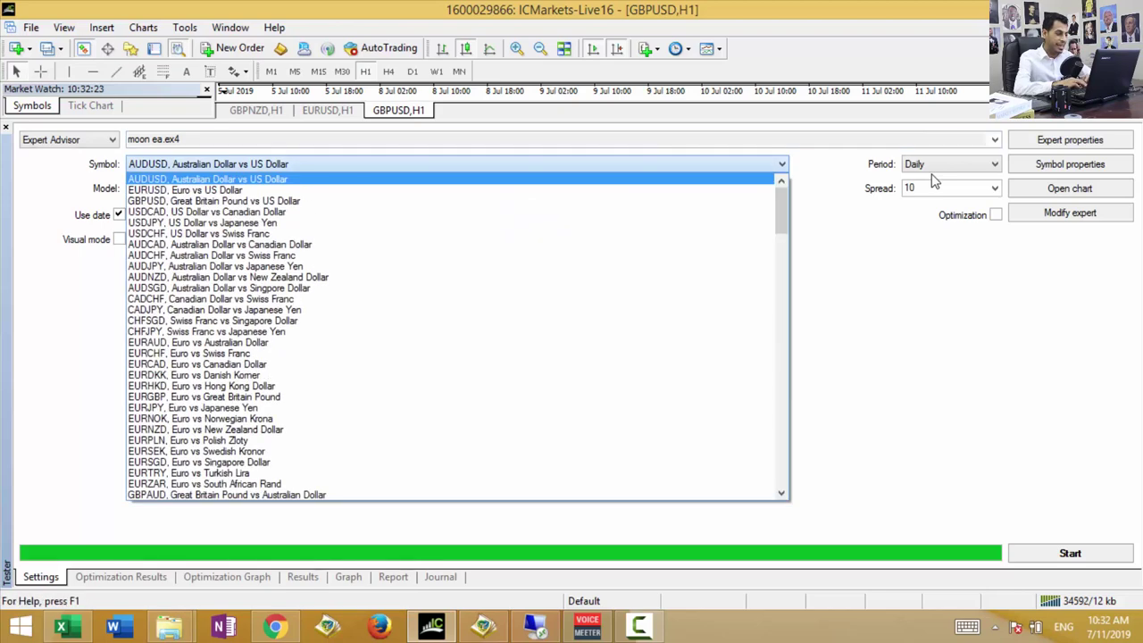
key("Down")
key("Down")
key("Return")
key("Return")
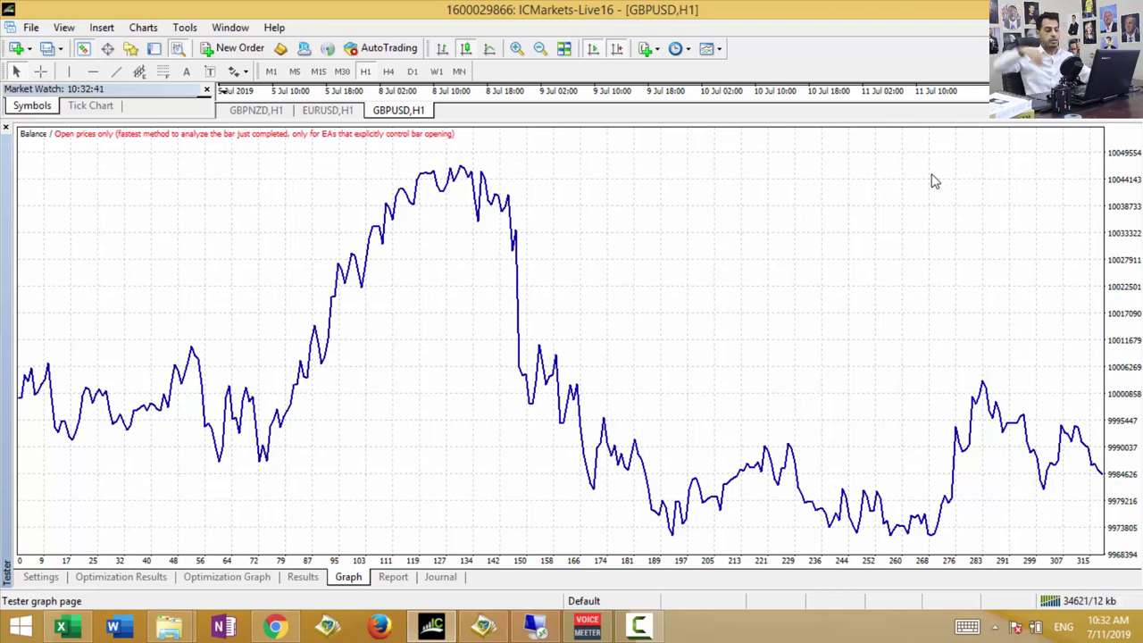
- Change the tester symbol to USDCAD, US Dollar vs Canadian Dollar, and run the moon ea backtest
key("ctrl+shift+Tab")
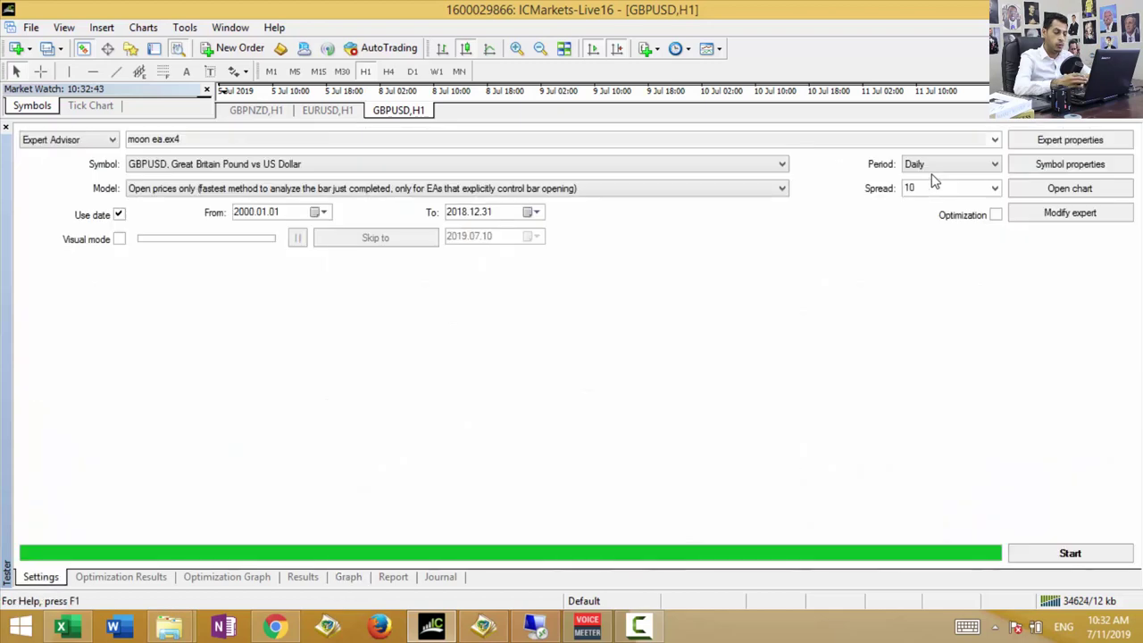
key("alt+Down")
key("Down")
key("Down")
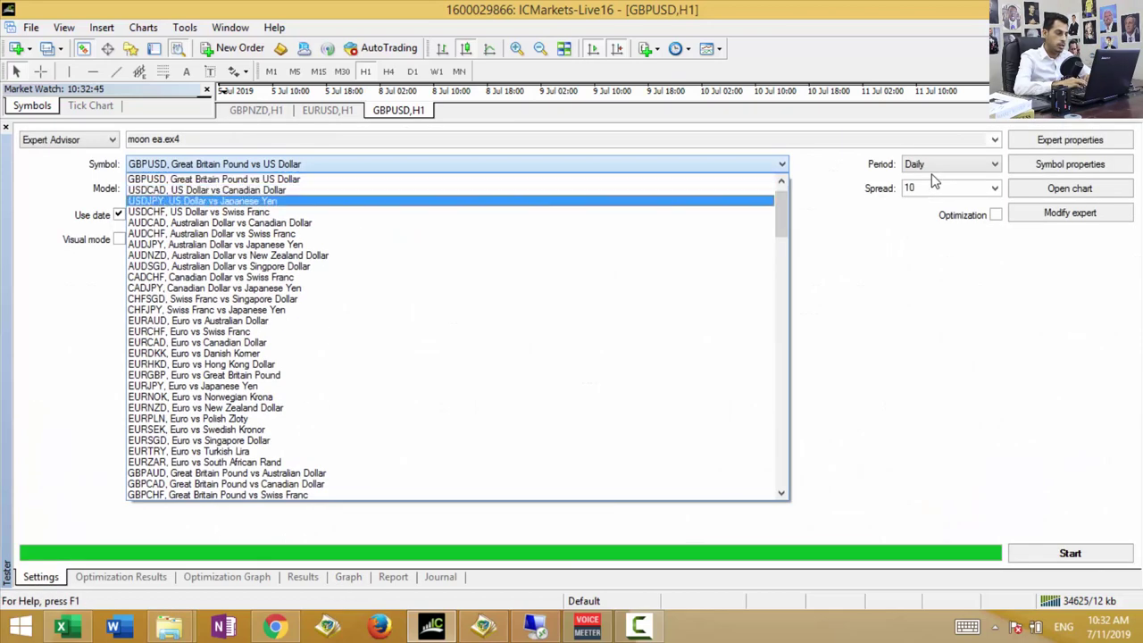
key("Up")
key("Return")
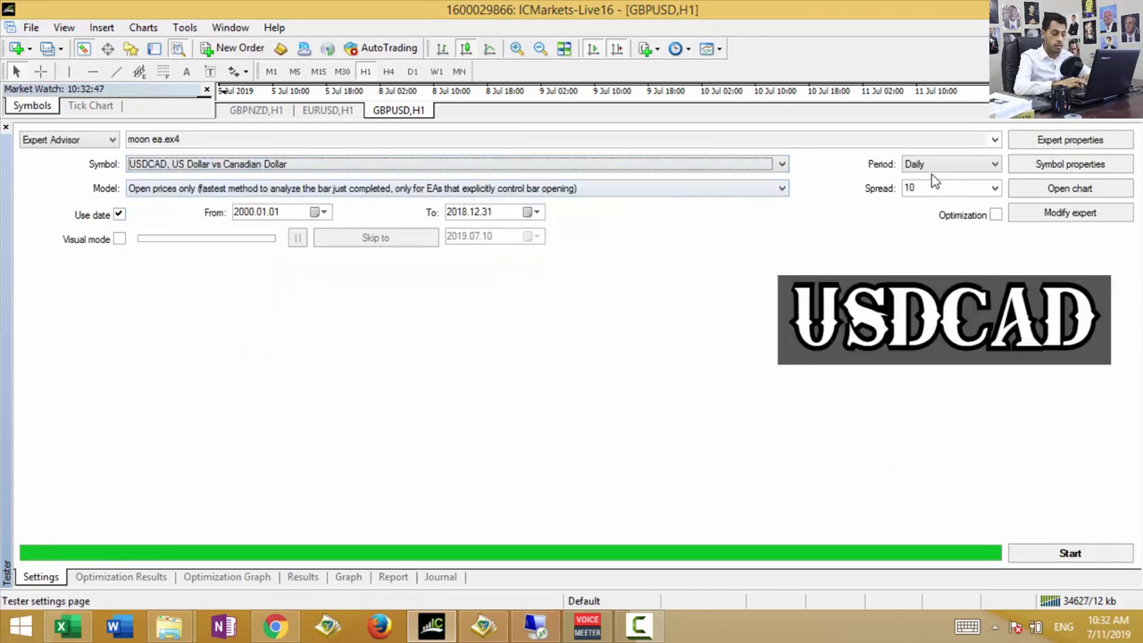
key("Return")
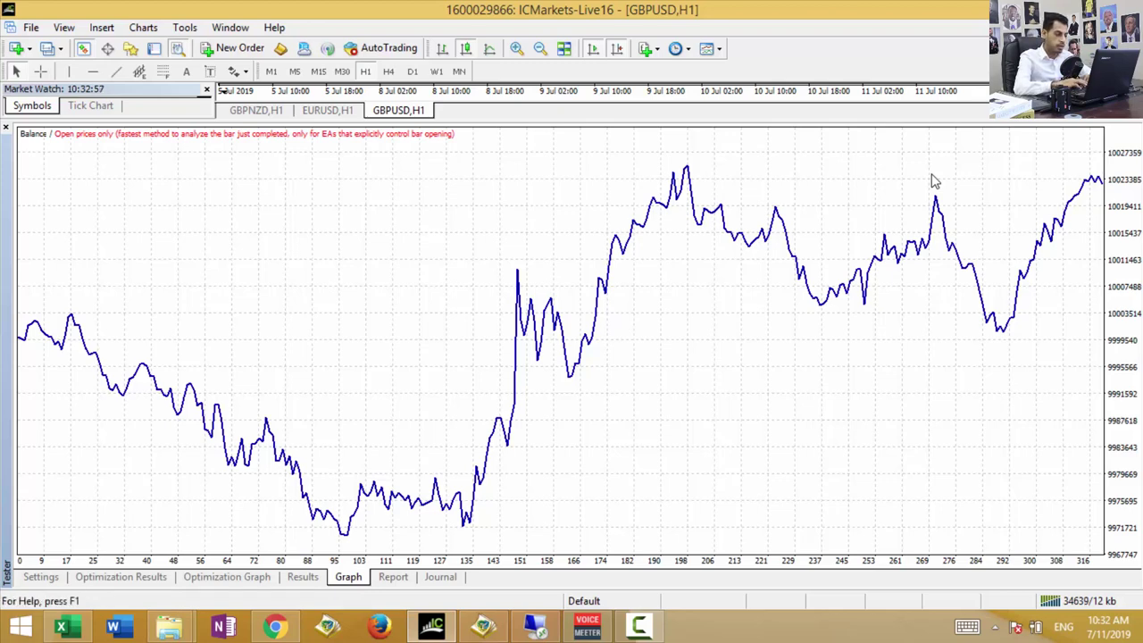
- Set the strategy tester's symbol to US500, US SPX 500 Index
key("alt+Down")
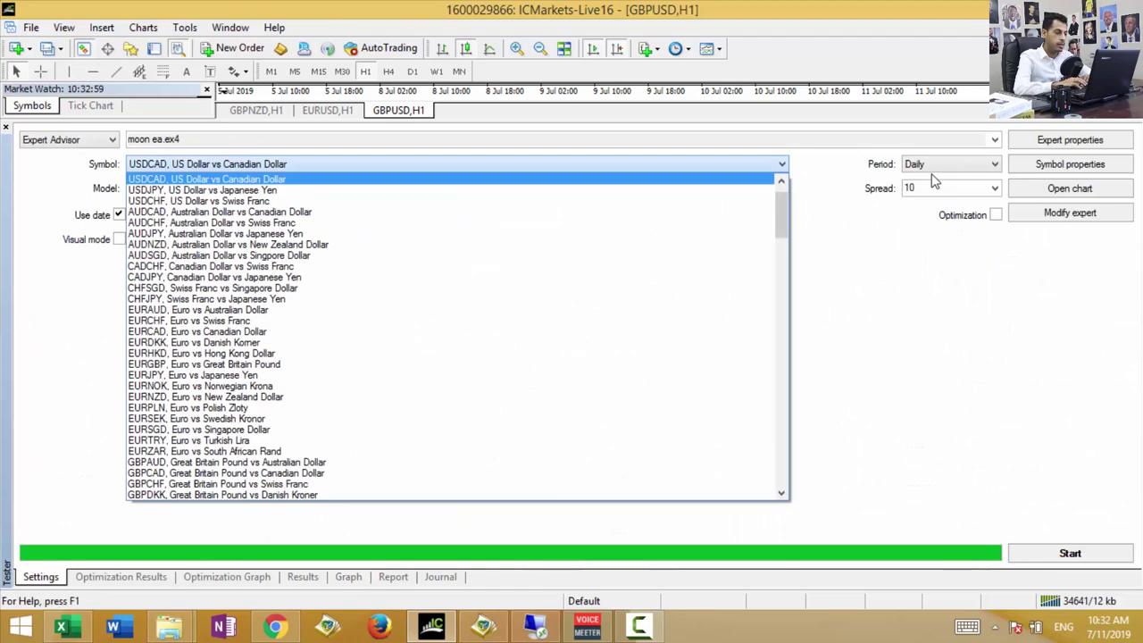
type("chfj")
scroll(934, 181, "down", 10)
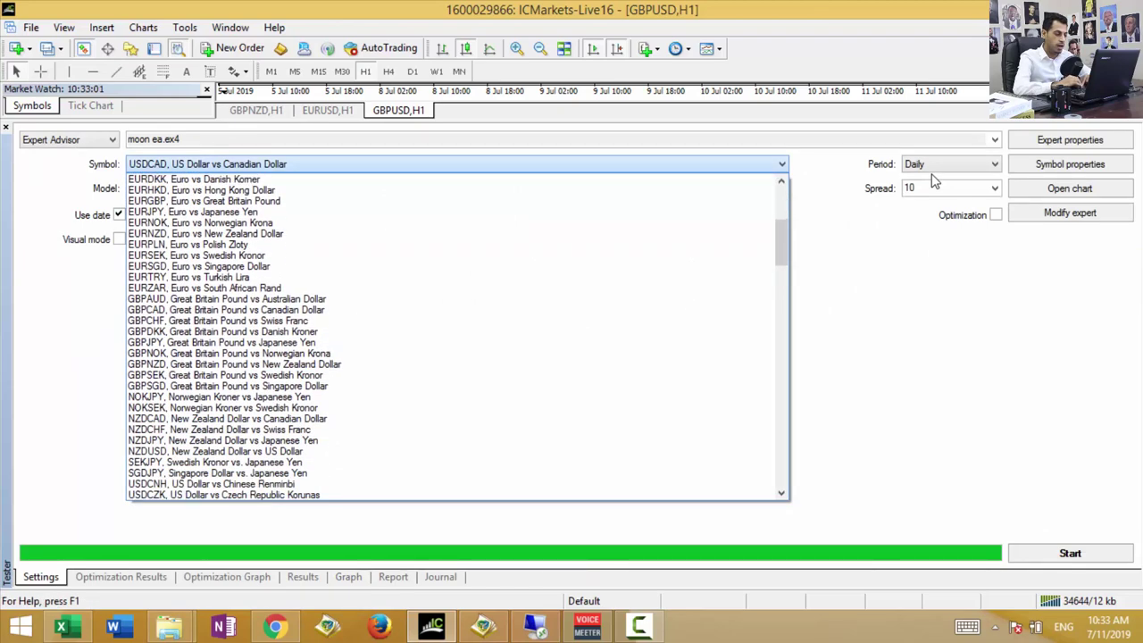
scroll(933, 181, "down", 1)
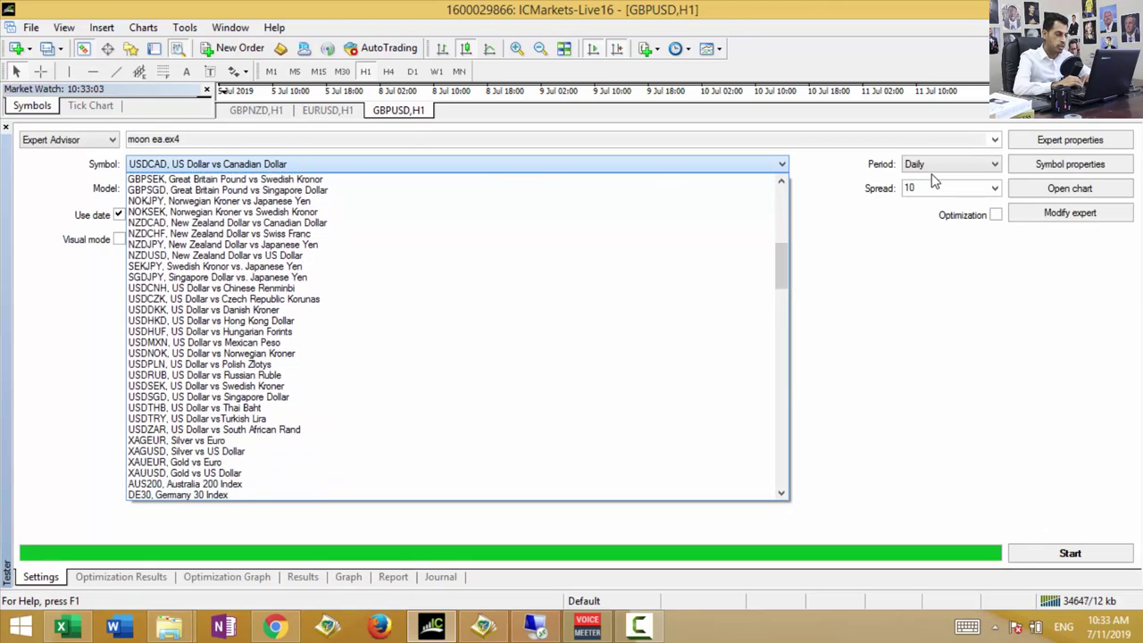
scroll(933, 181, "down", 12)
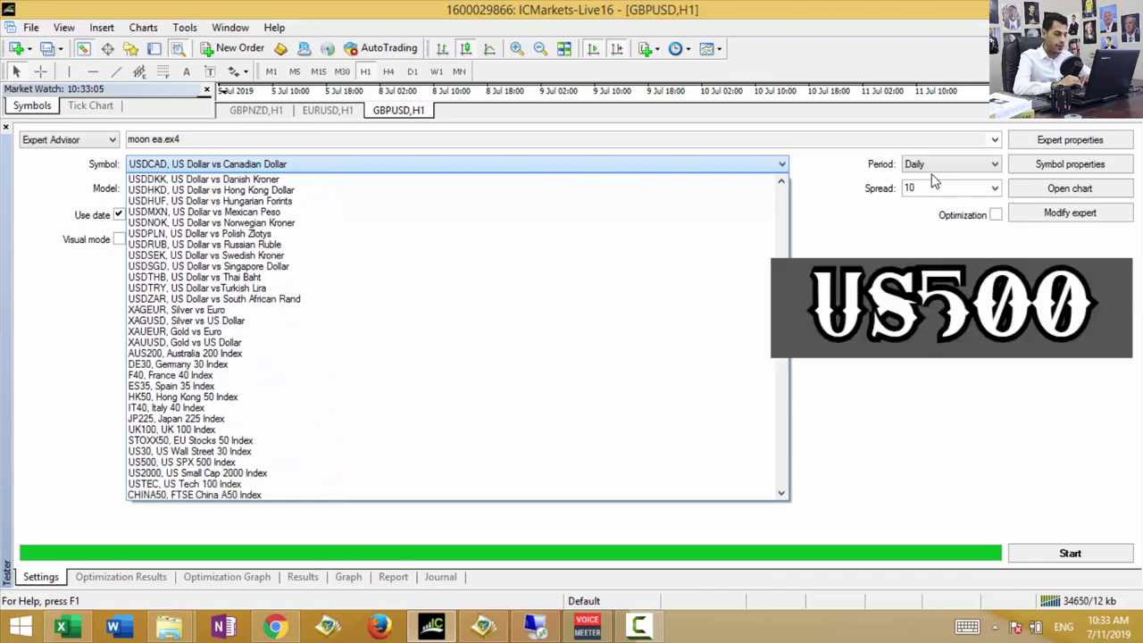
scroll(933, 182, "down", 3)
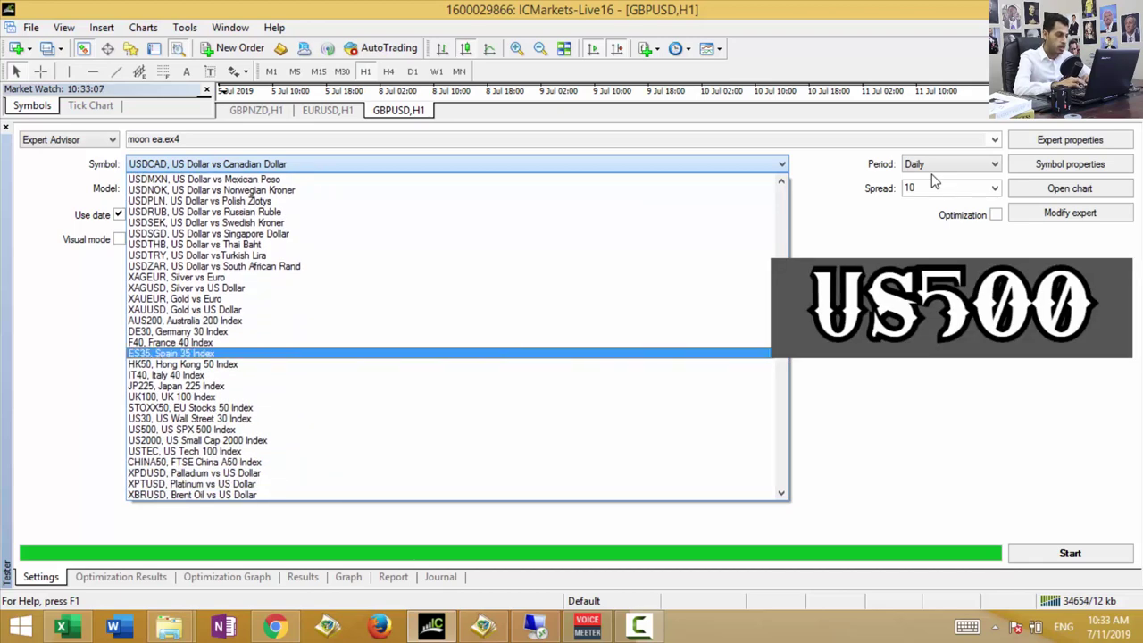
key("Down")
key("Down")
key("Down")
key("Down")
key("Down")
key("Down")
key("Down")
key("Return")
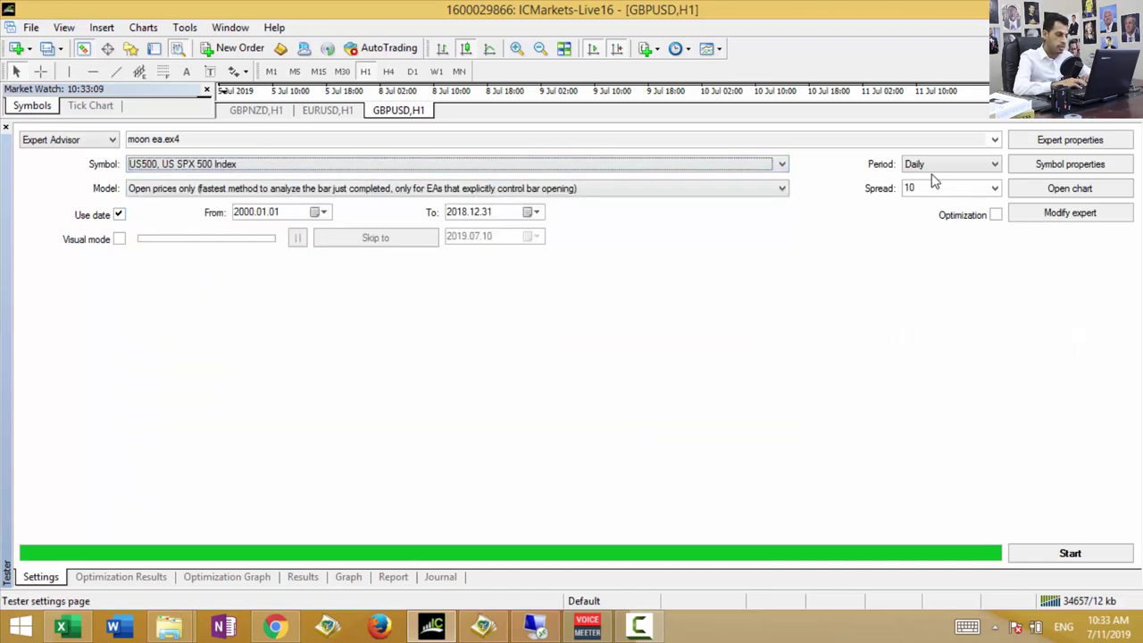
- Run the moon ea backtest on US500 and bring its balance graph into view
key("Return")
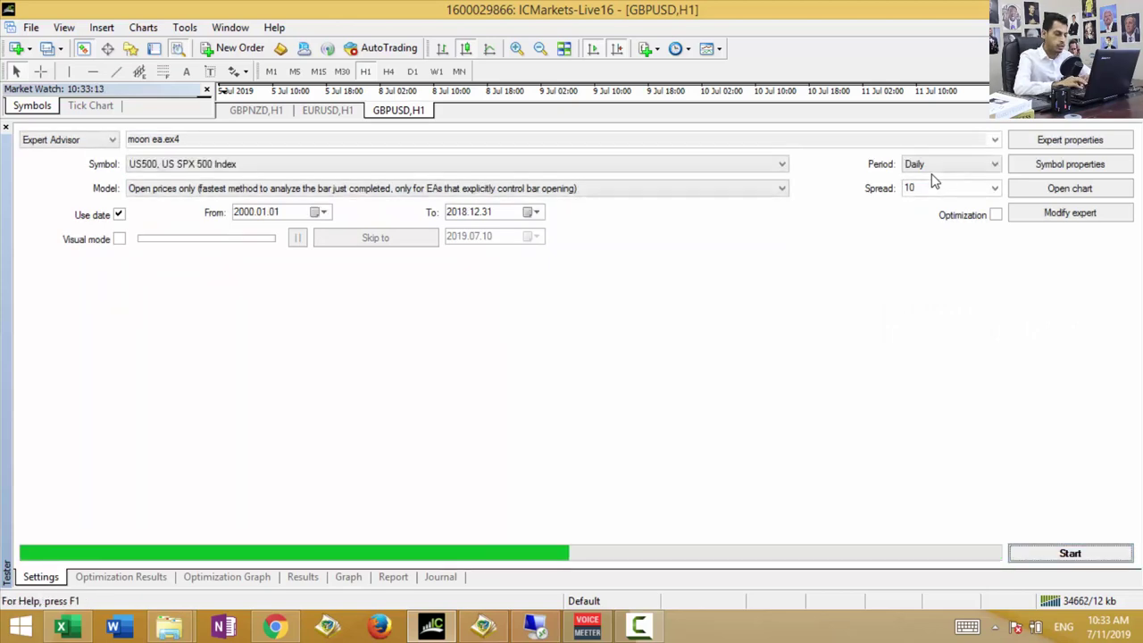
key("ctrl+r")
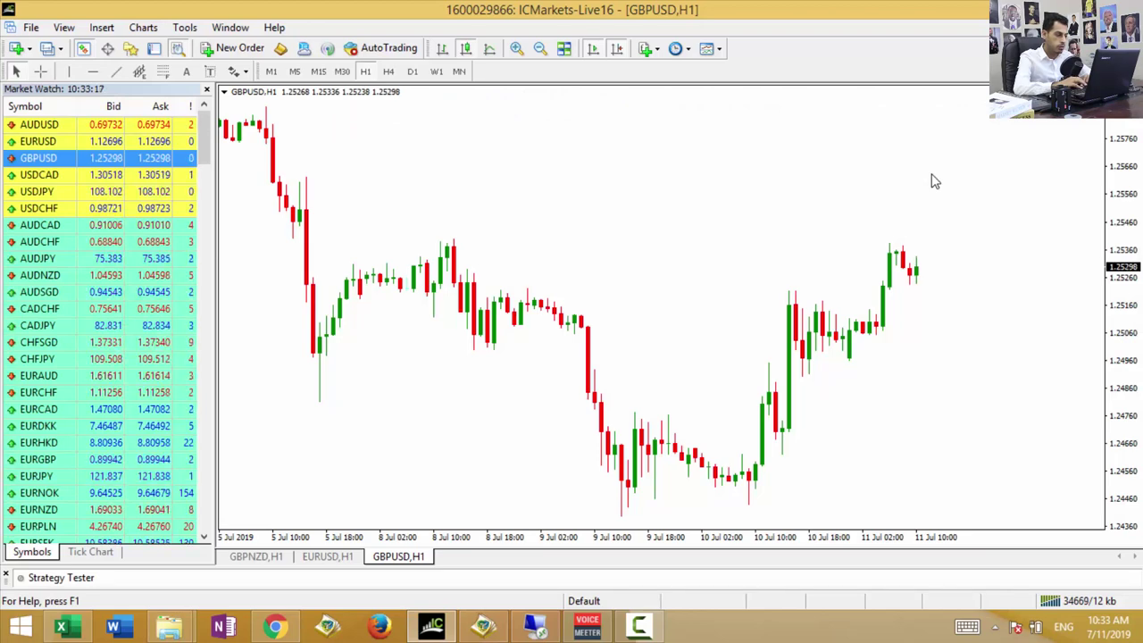
key("ctrl+r")
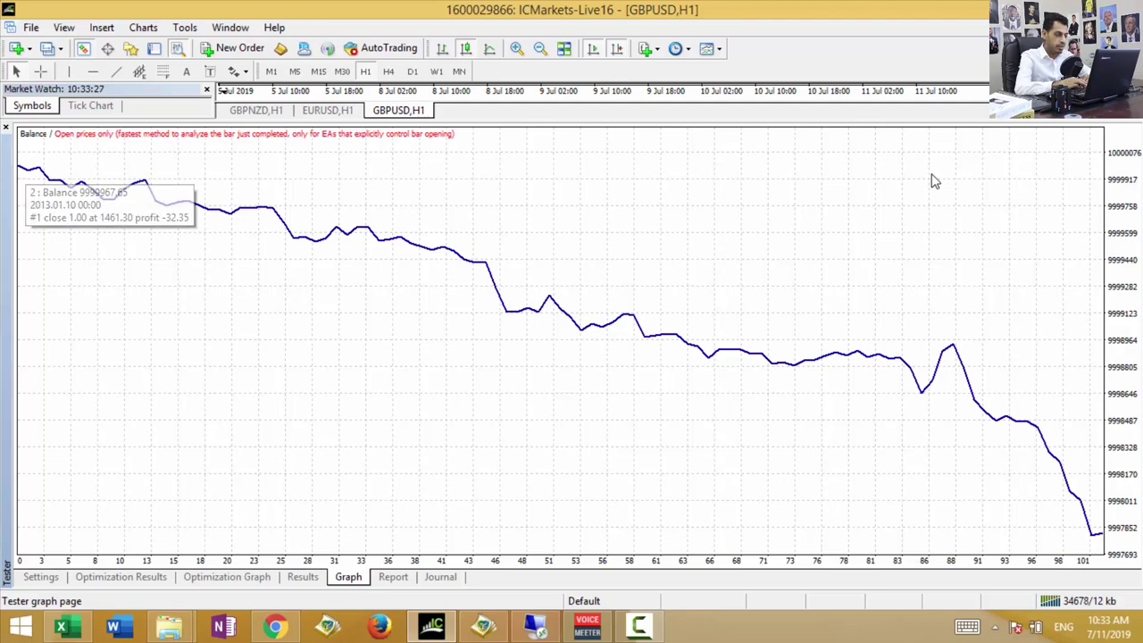
- Return to the tester settings and set the symbol to XAUUSD, Gold vs US Dollar
left_click(40, 577)
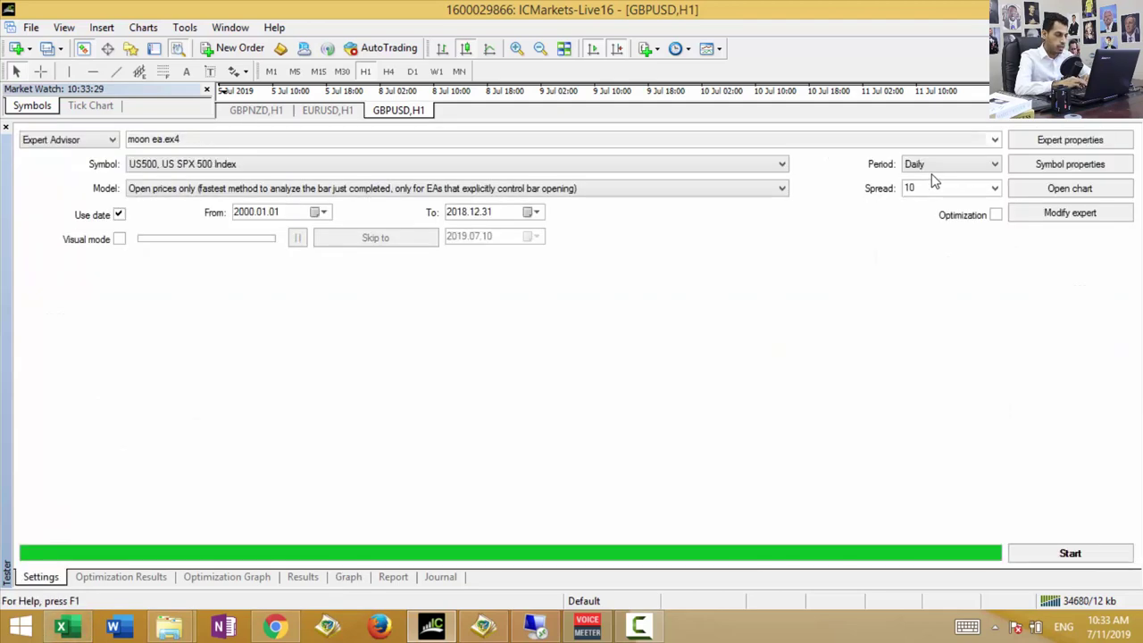
left_click(456, 163)
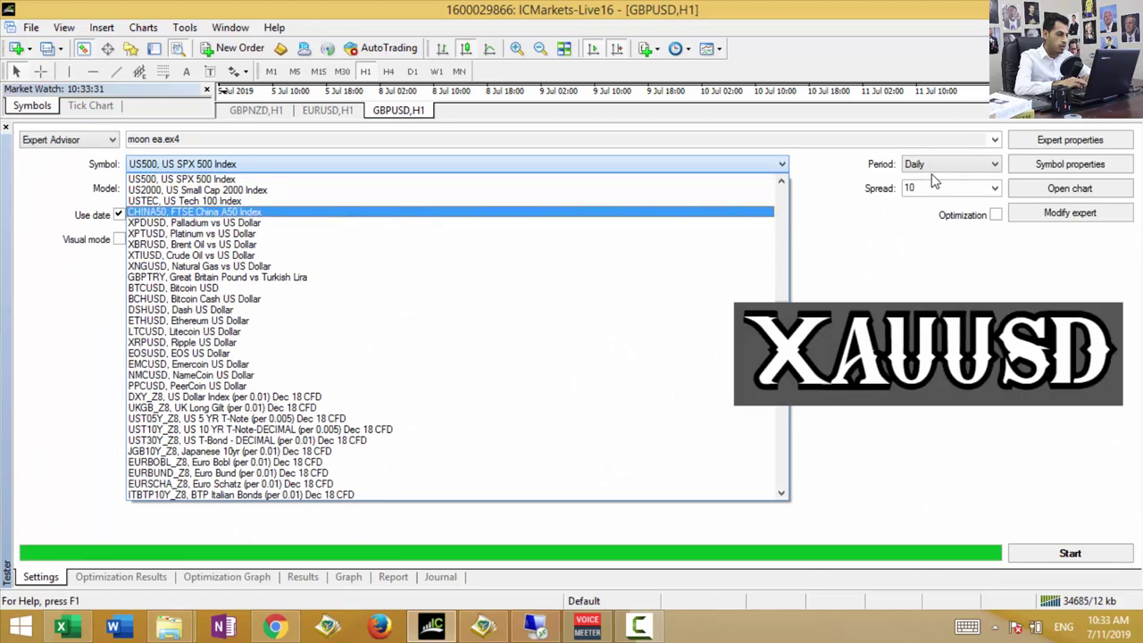
key("Down")
key("Down")
key("Down")
scroll(933, 182, "up", 3)
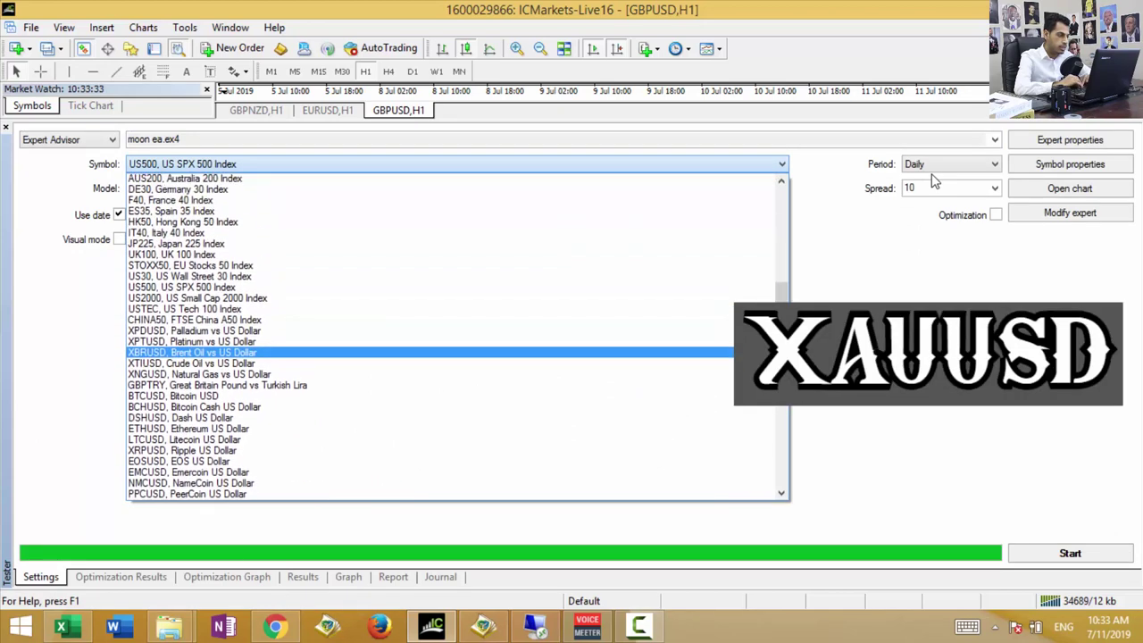
scroll(933, 182, "up", 1)
scroll(933, 181, "up", 1)
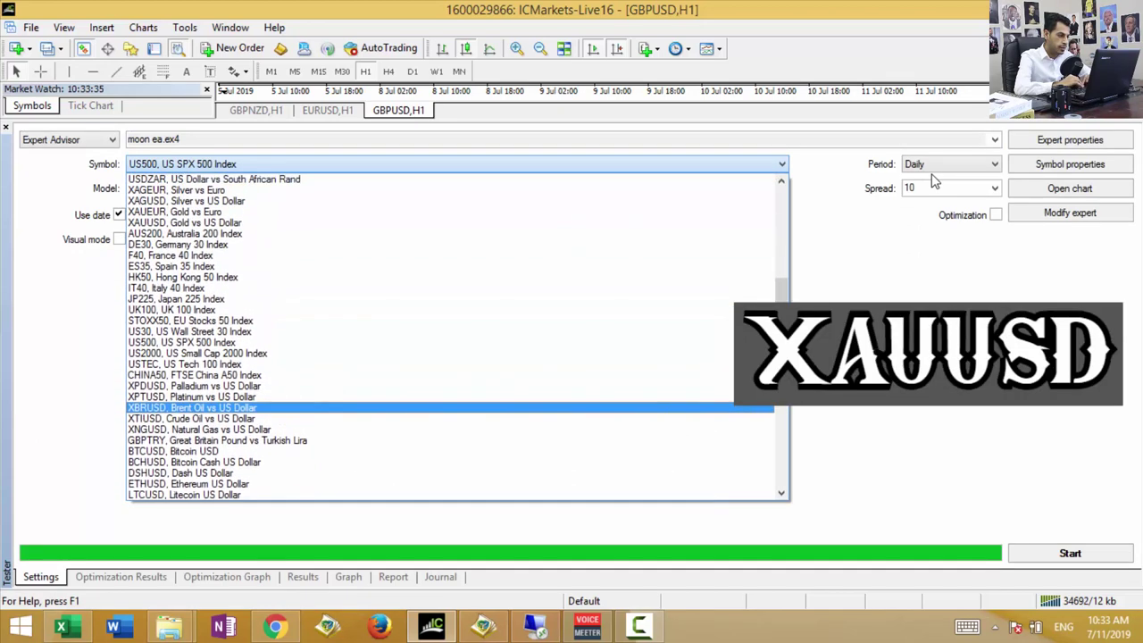
key("Up")
key("Up")
key("Up")
key("Up")
key("Up")
key("Up")
key("Up")
key("Up")
key("Up")
key("Up")
key("Up")
key("Up")
key("Up")
key("Up")
key("Up")
key("Up")
key("Up")
key("Up")
key("Up")
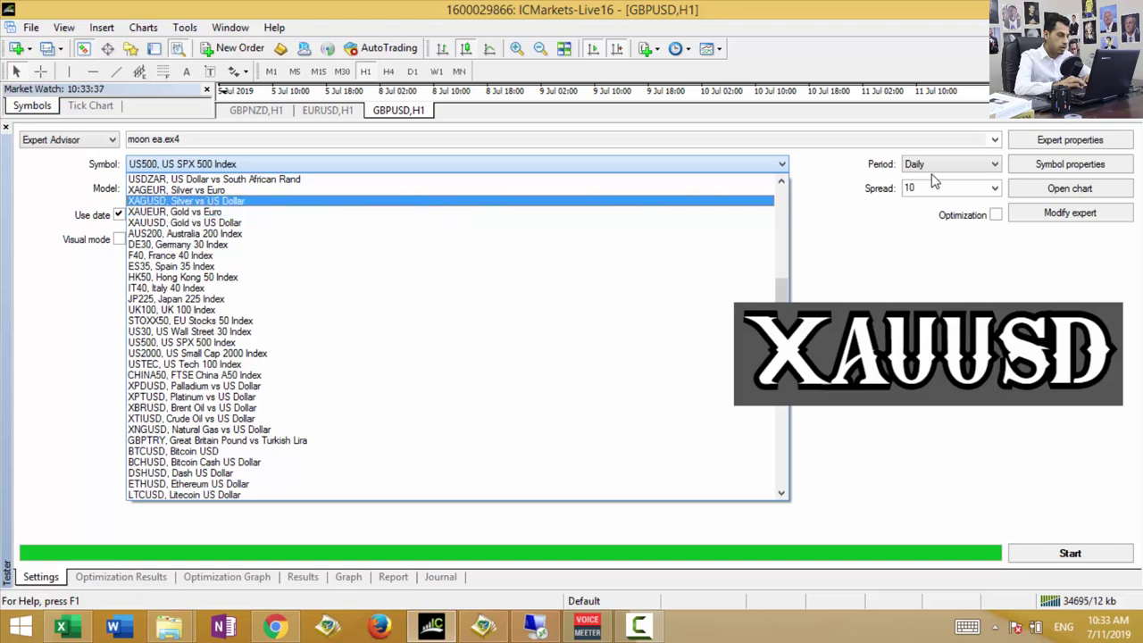
key("Down")
key("Down")
key("Return")
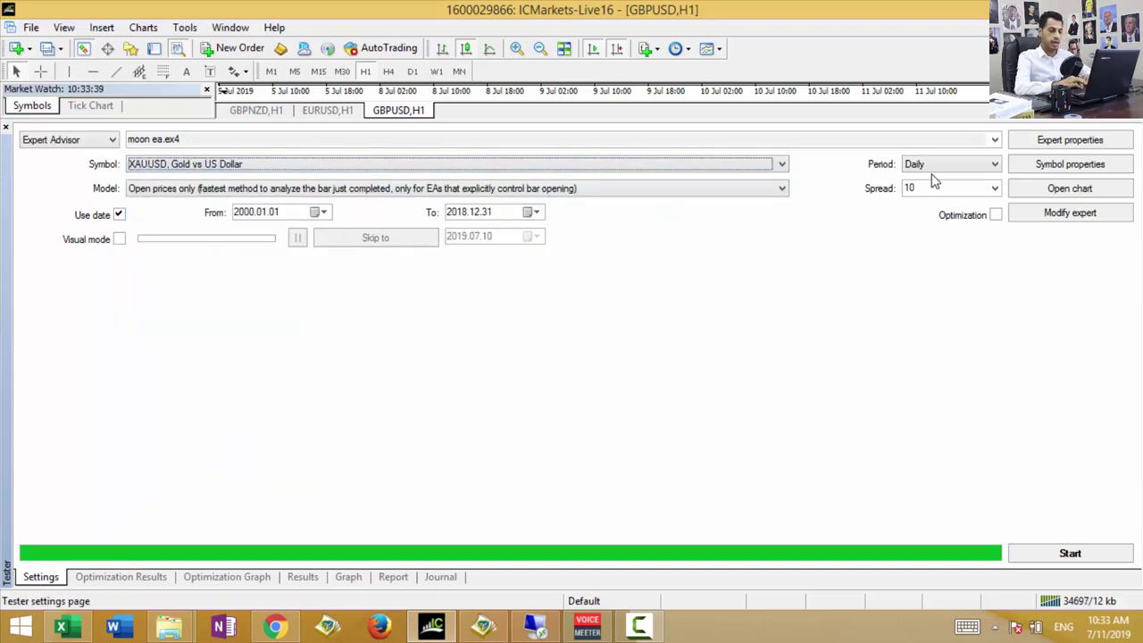
- Run the moon ea backtest on XAUUSD and review its balance graph
key("Return")
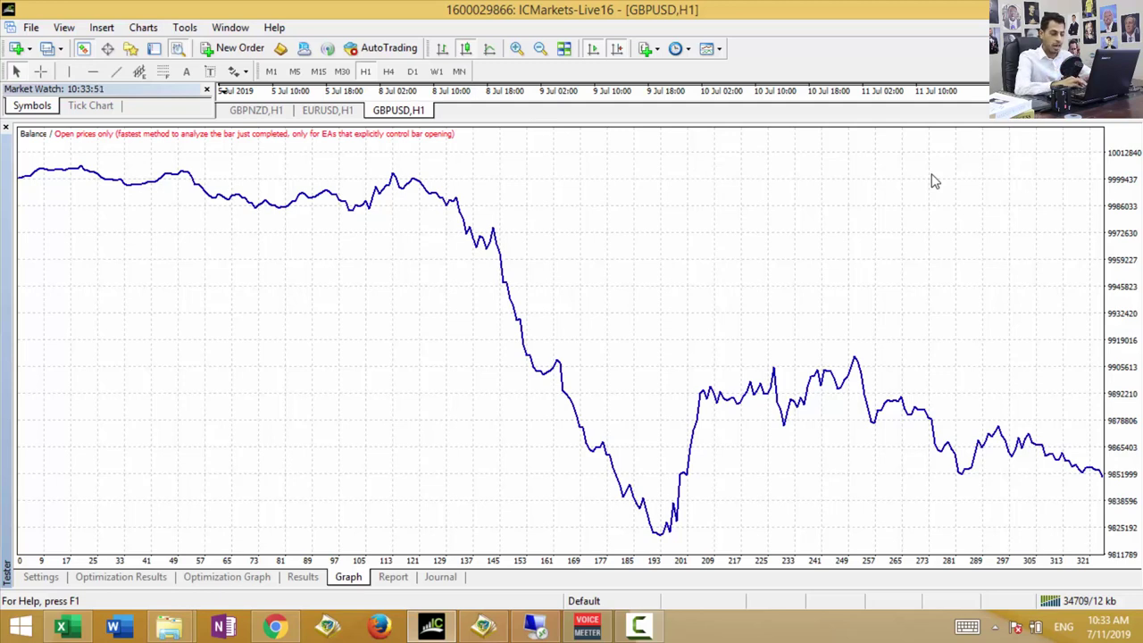
key("alt+Tab")
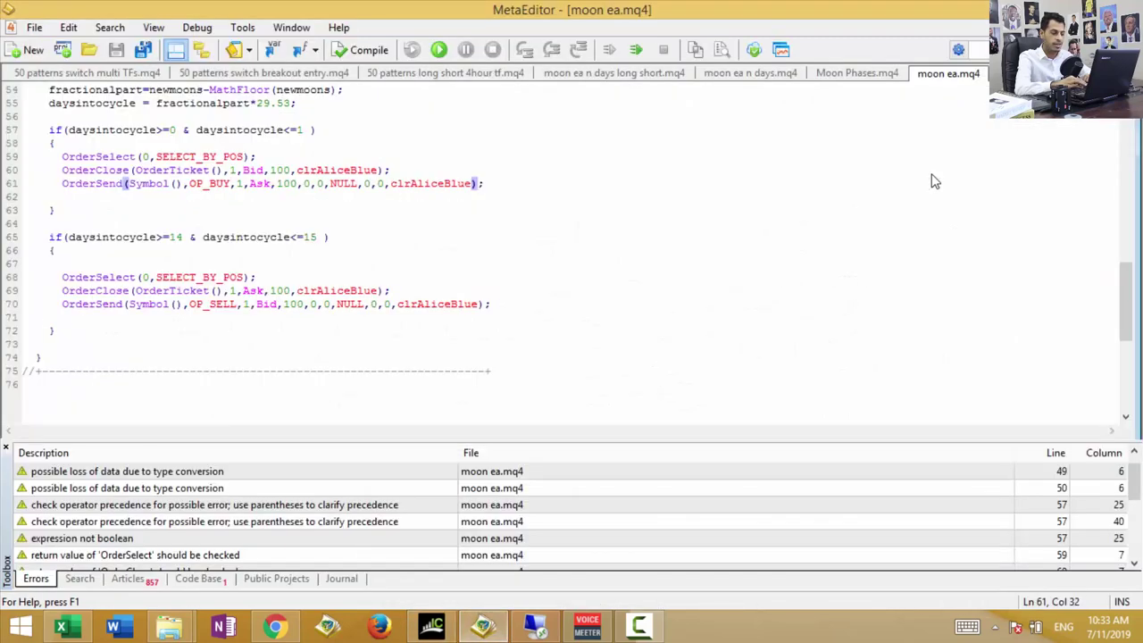
key("alt+Tab")
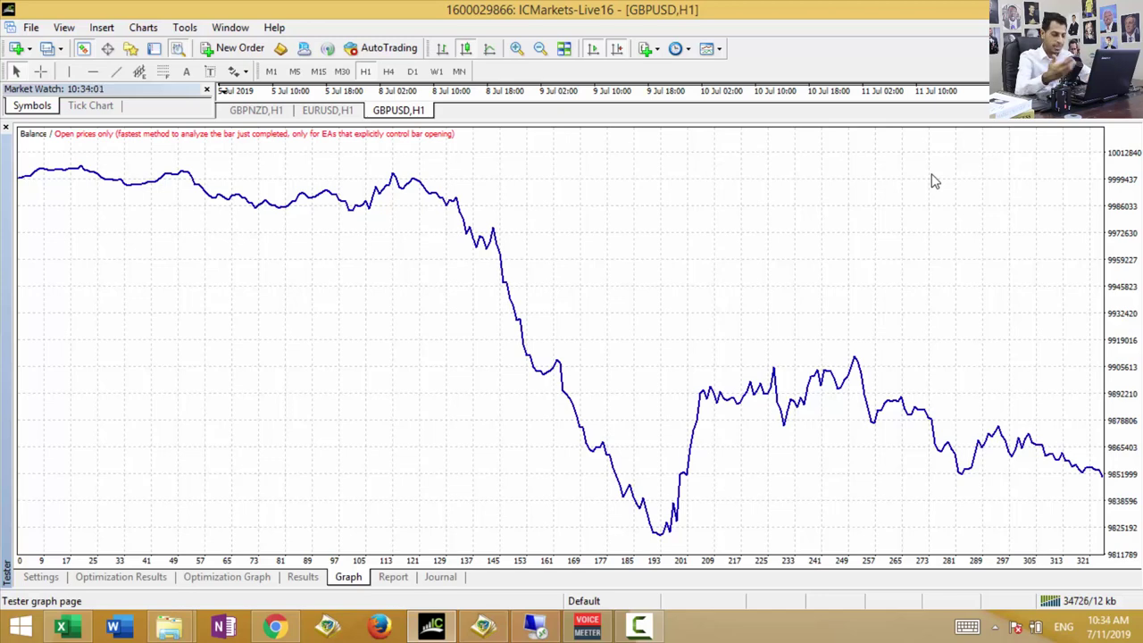
- Examine the moon phase markers over a wider period of the GBPUSD daily chart in TradingView
key("alt+Tab")
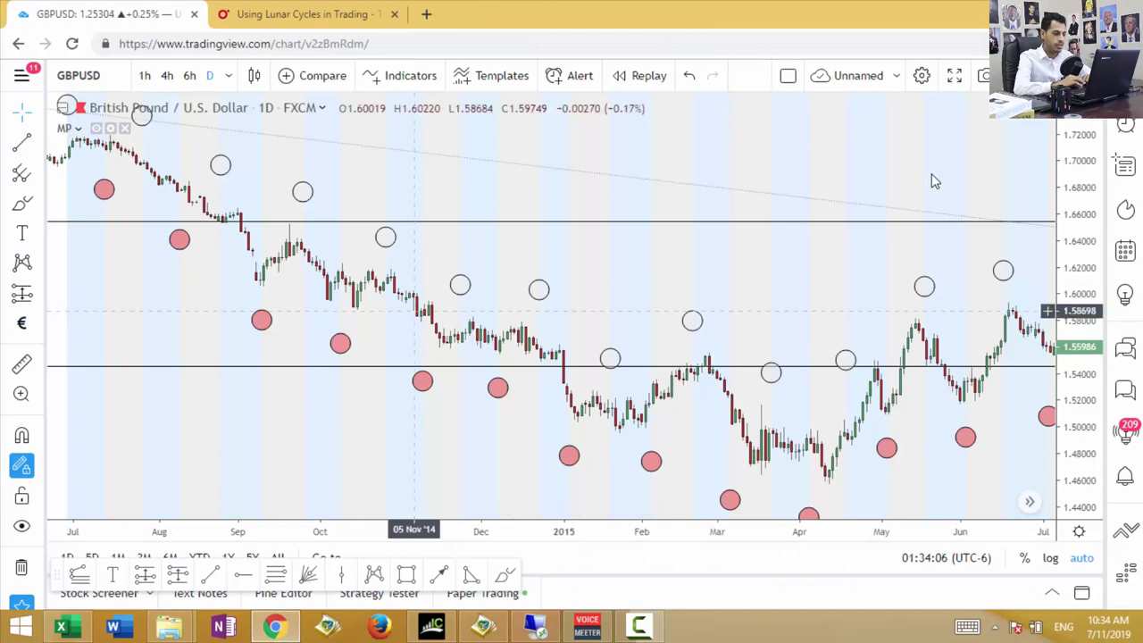
scroll(934, 181, "down", 3)
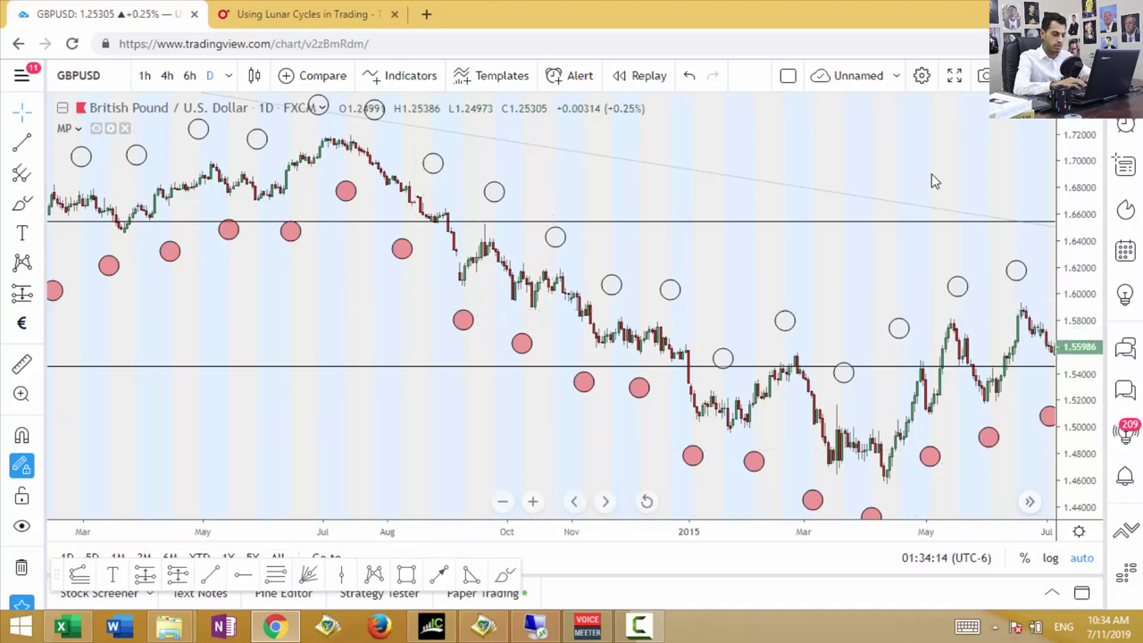
key("alt+Tab")
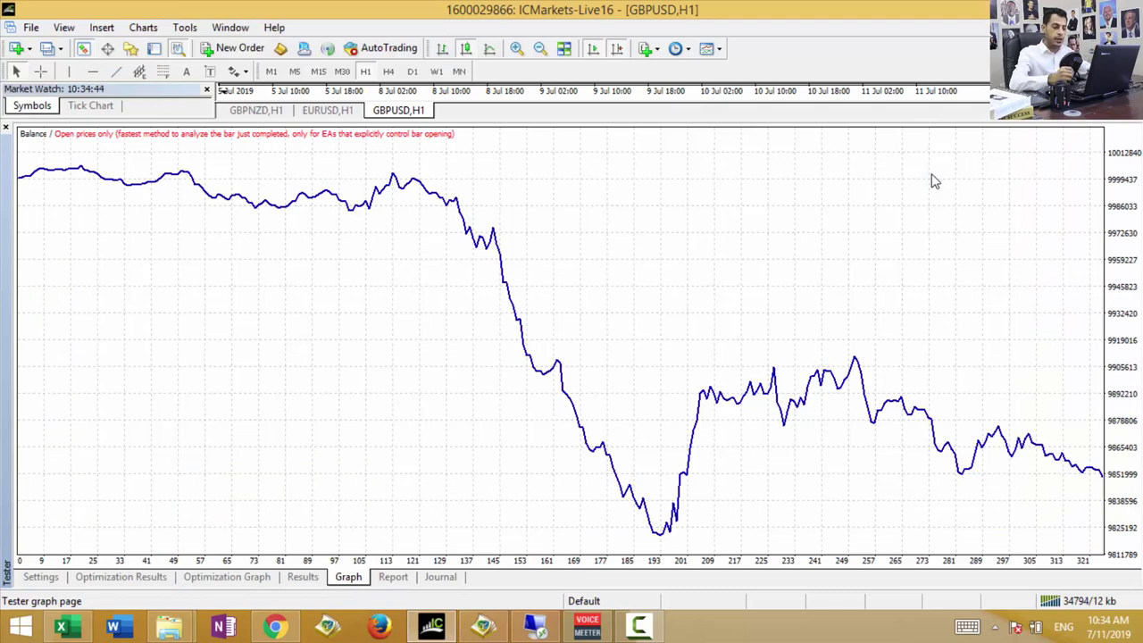
- In MetaEditor, change the order type in the 0–1 day block's OrderSend of moon ea.mq4 to OP_SELL
key("alt+Tab")
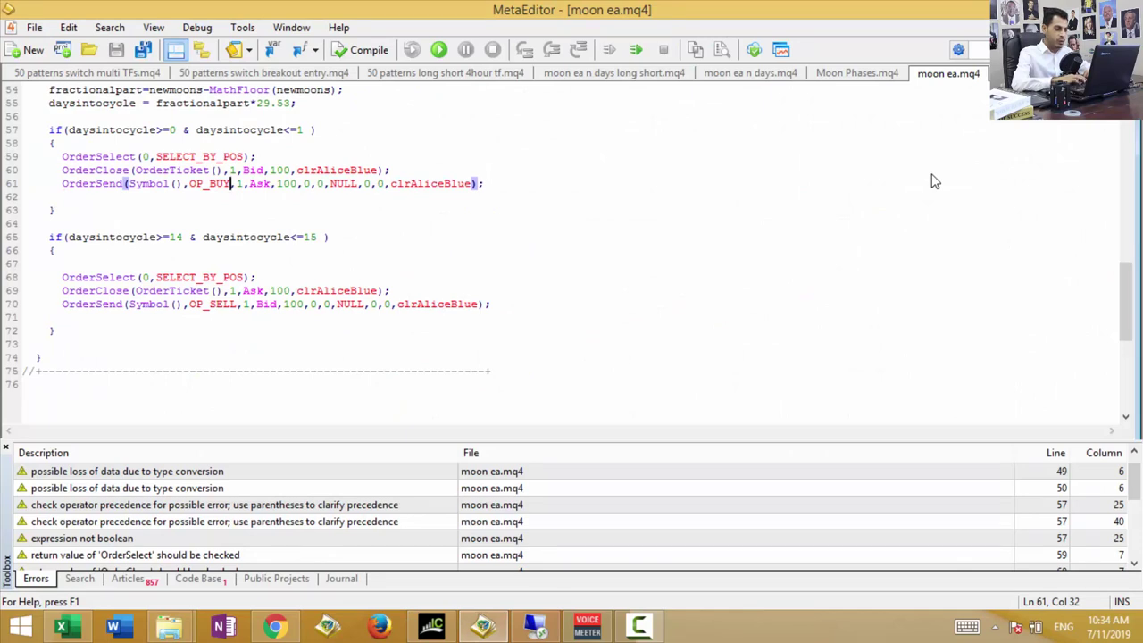
key("shift+Left")
key("shift+Left")
key("shift+Left")
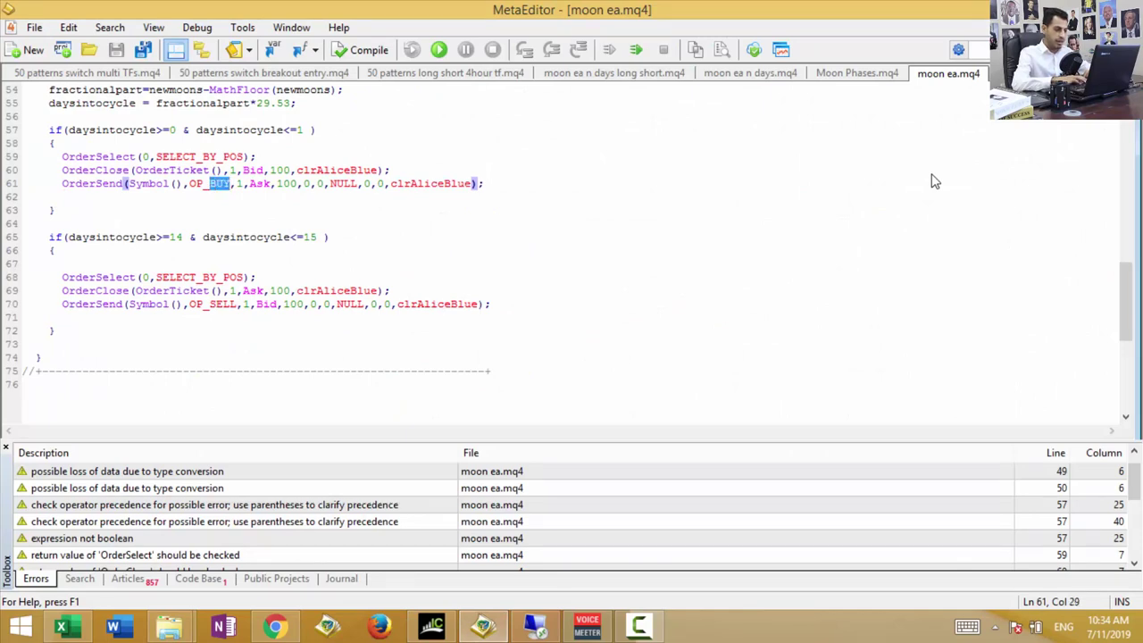
type("SELL")
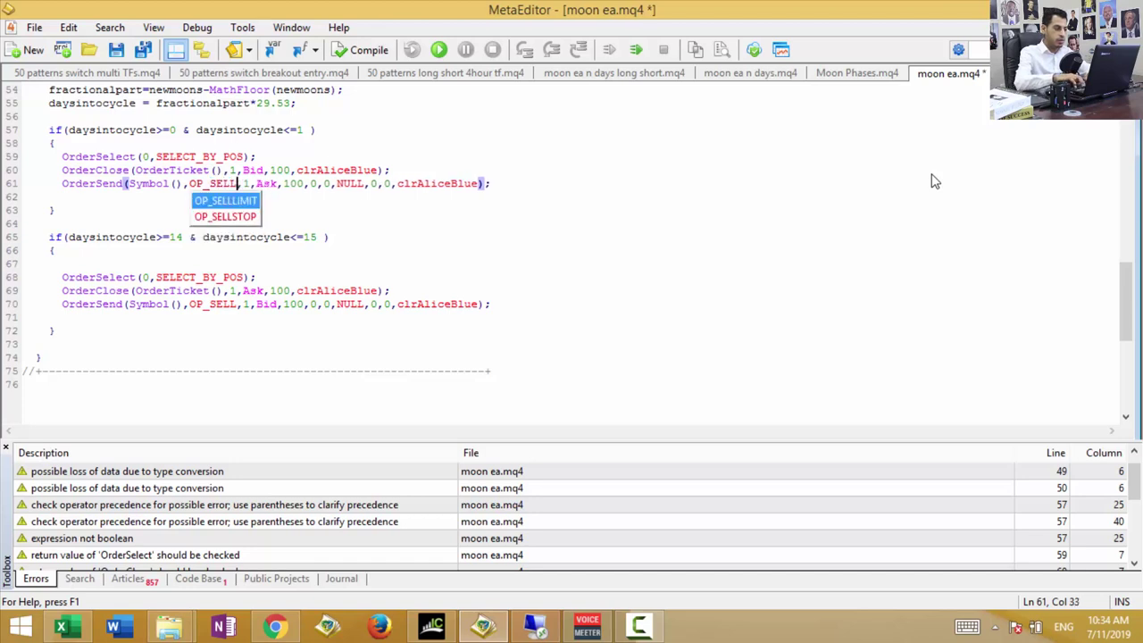
key("Escape")
- Change the order type in the 14–15 day block's OrderSend to OP_BUY
key("Down")
key("Down")
key("Down")
key("Down")
key("Down")
key("Down")
key("Down")
key("Down")
key("Down")
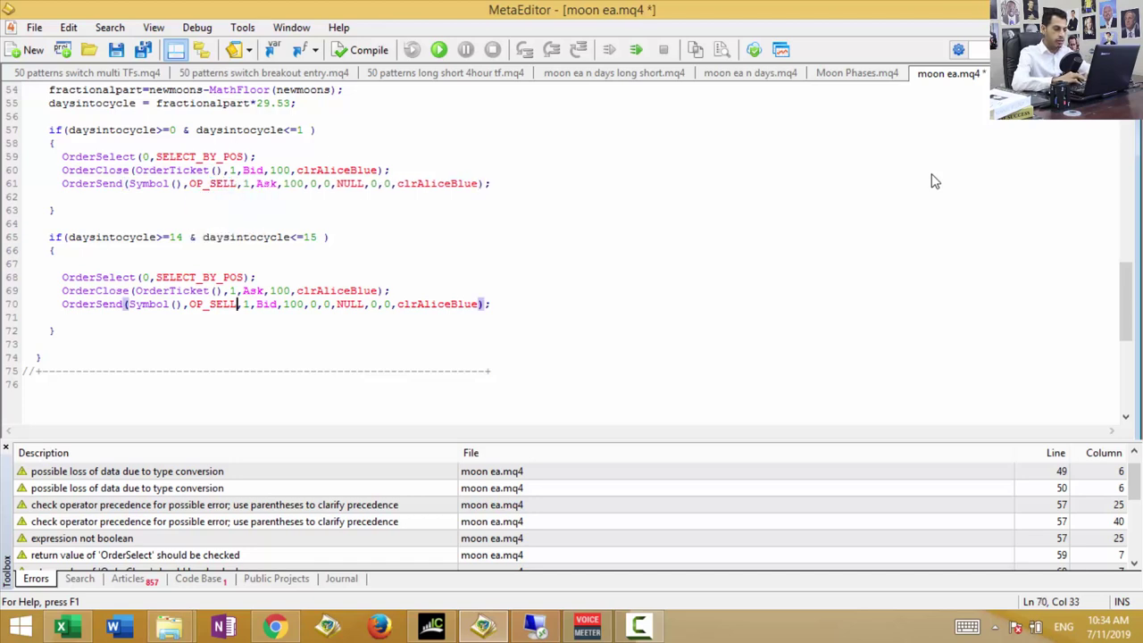
key("shift+Left")
key("shift+Left")
key("shift+Left")
key("shift+Left")
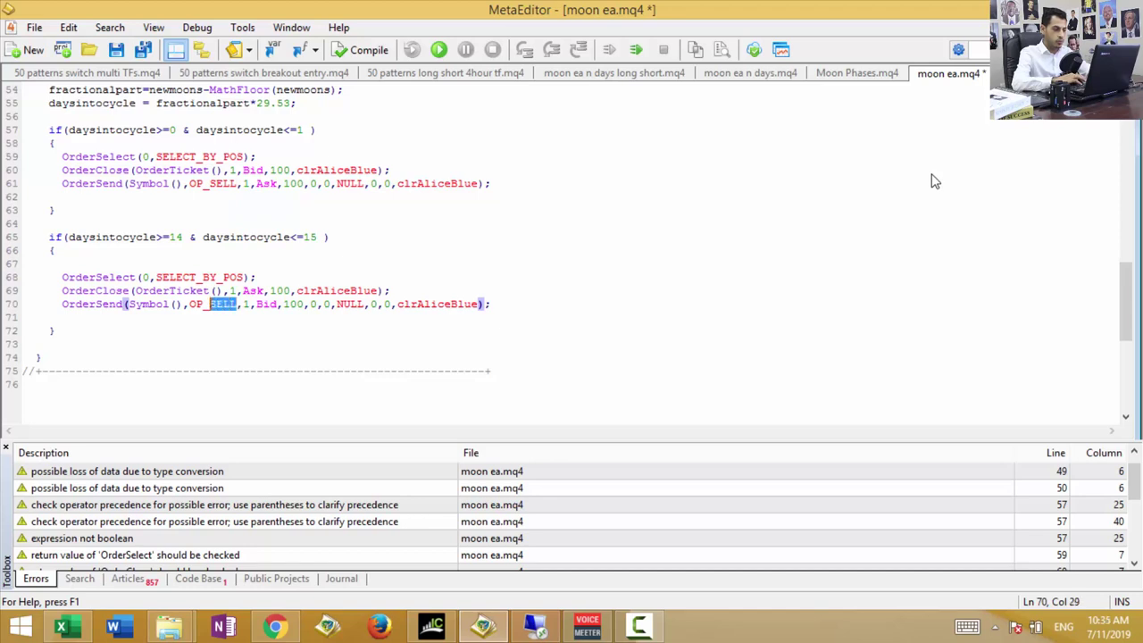
type("BUY")
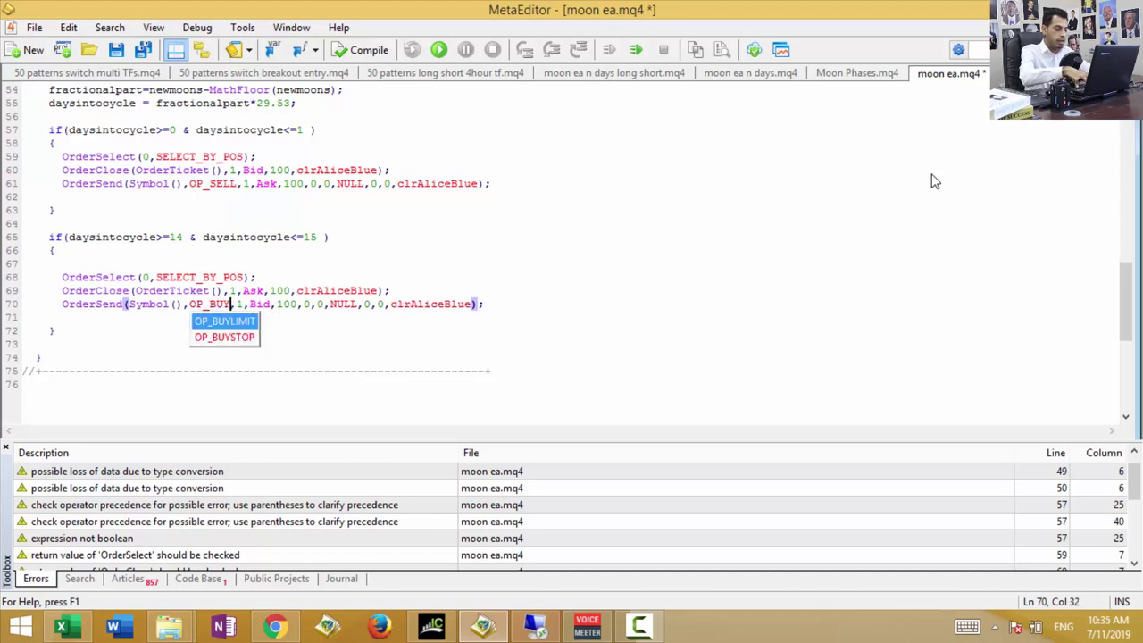
key("End")
key("Up")
key("Up")
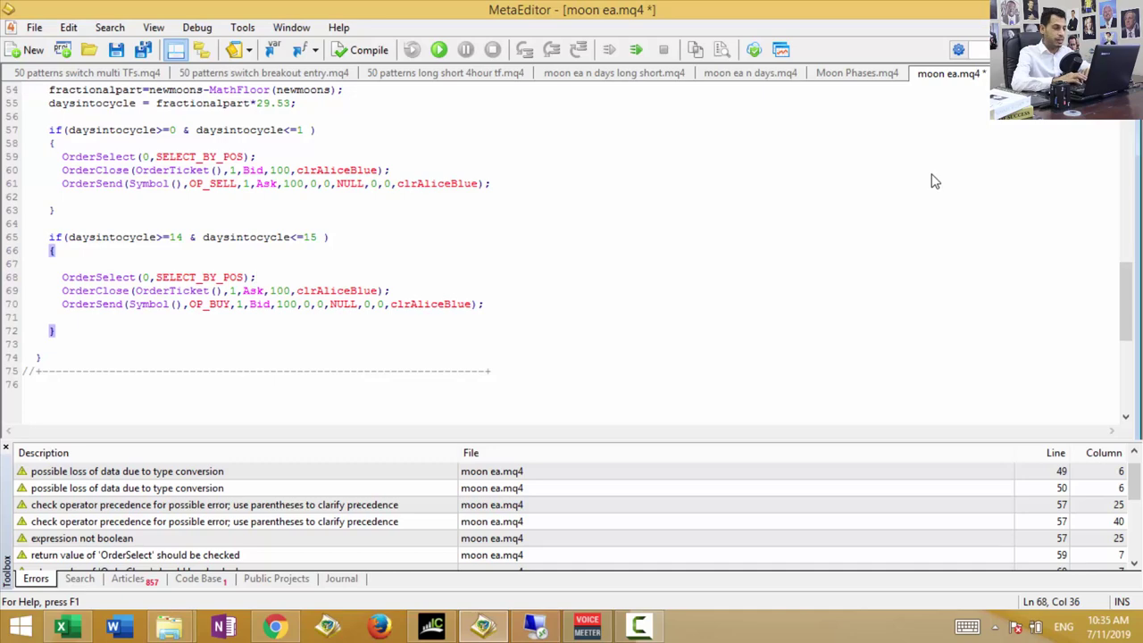
- Compile moon ea.mq4 and rerun the XAUUSD backtest in MetaTrader
key("F7")
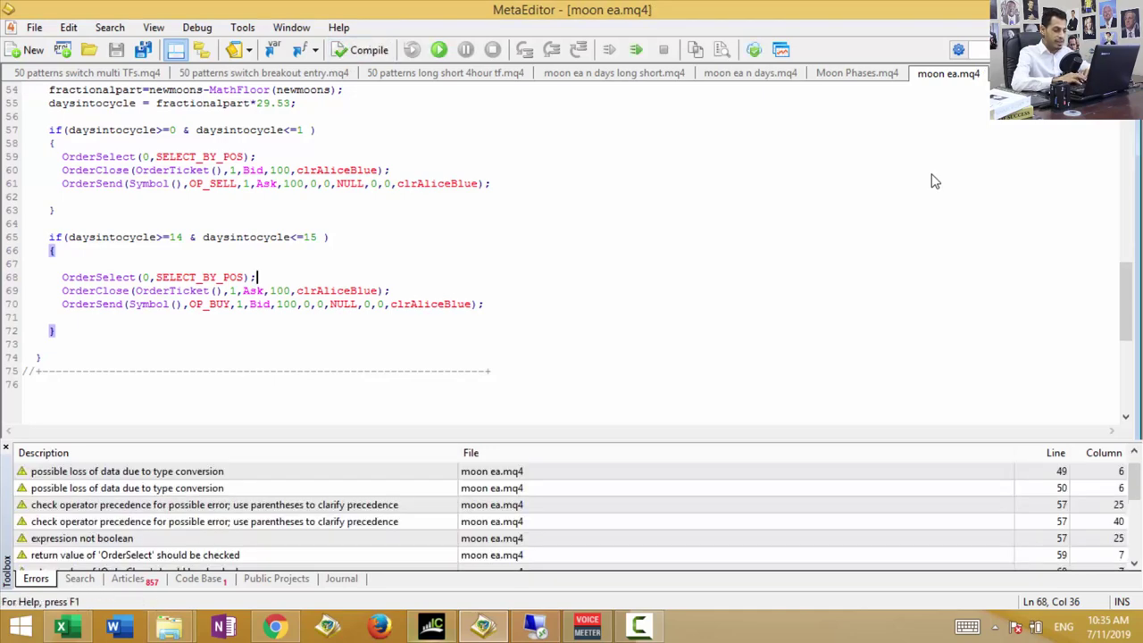
key("alt+Tab")
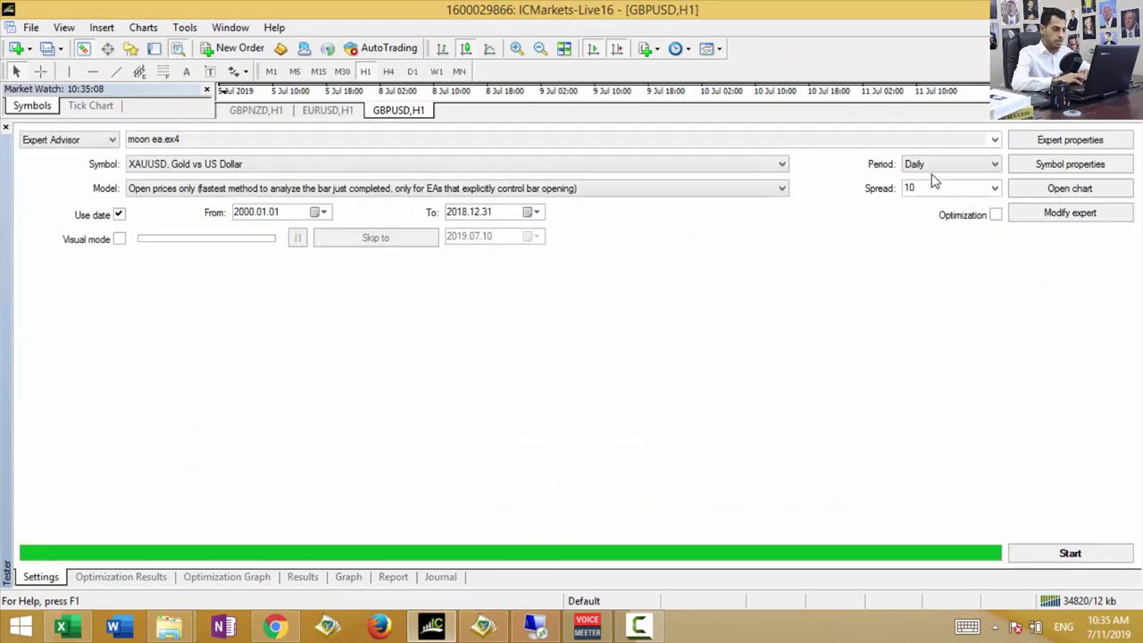
key("Return")
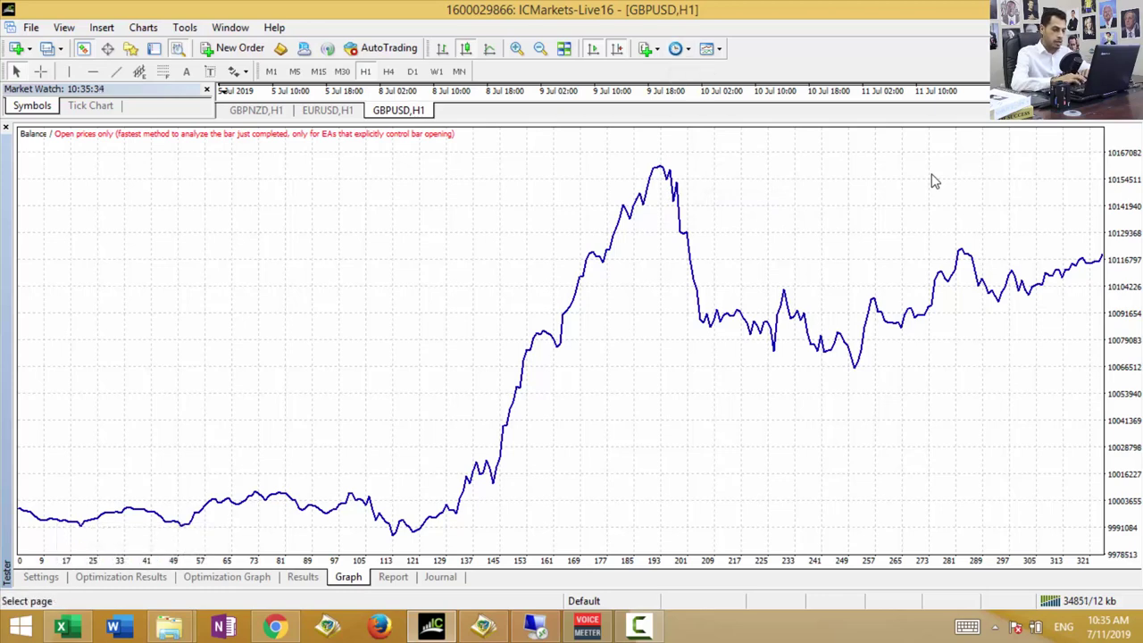
- Set the tester symbol to US500, US SPX 500 Index, and run the moon ea backtest
key("Home")
key("alt+Down")
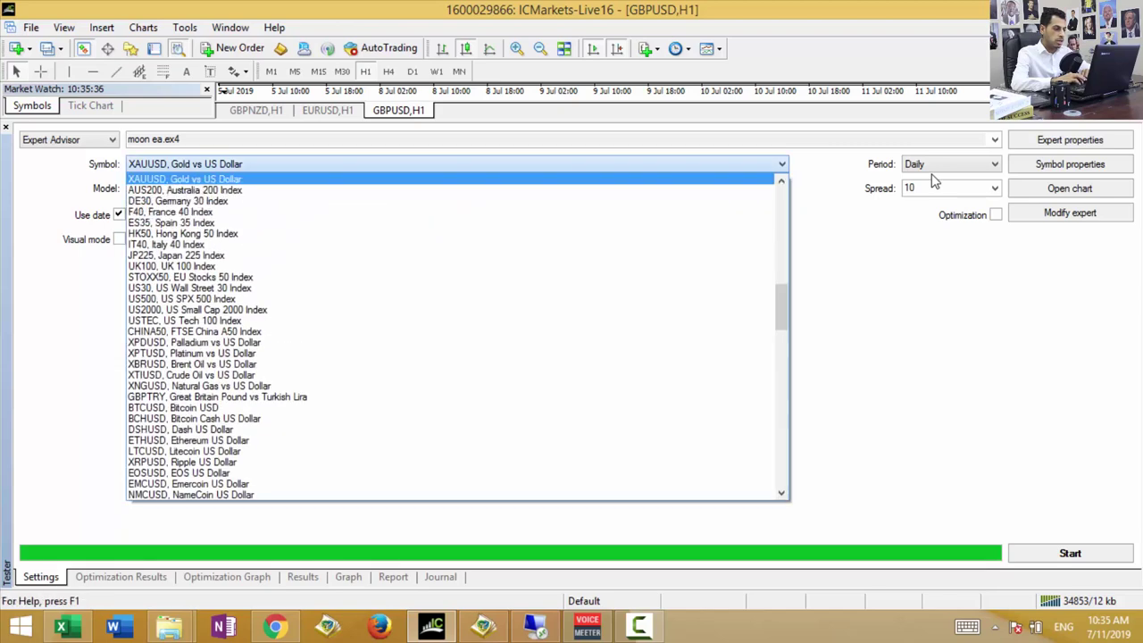
scroll(451, 336, "up", 2)
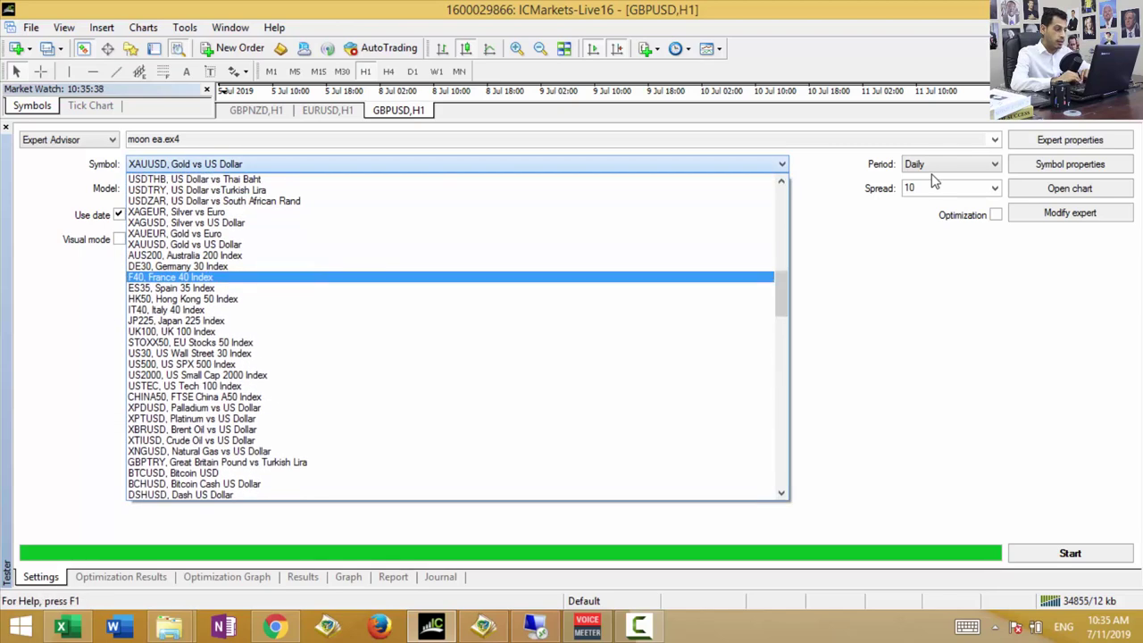
scroll(933, 181, "up", 1)
key("Down")
key("Down")
key("Down")
key("Down")
key("Down")
key("Down")
key("Down")
key("Down")
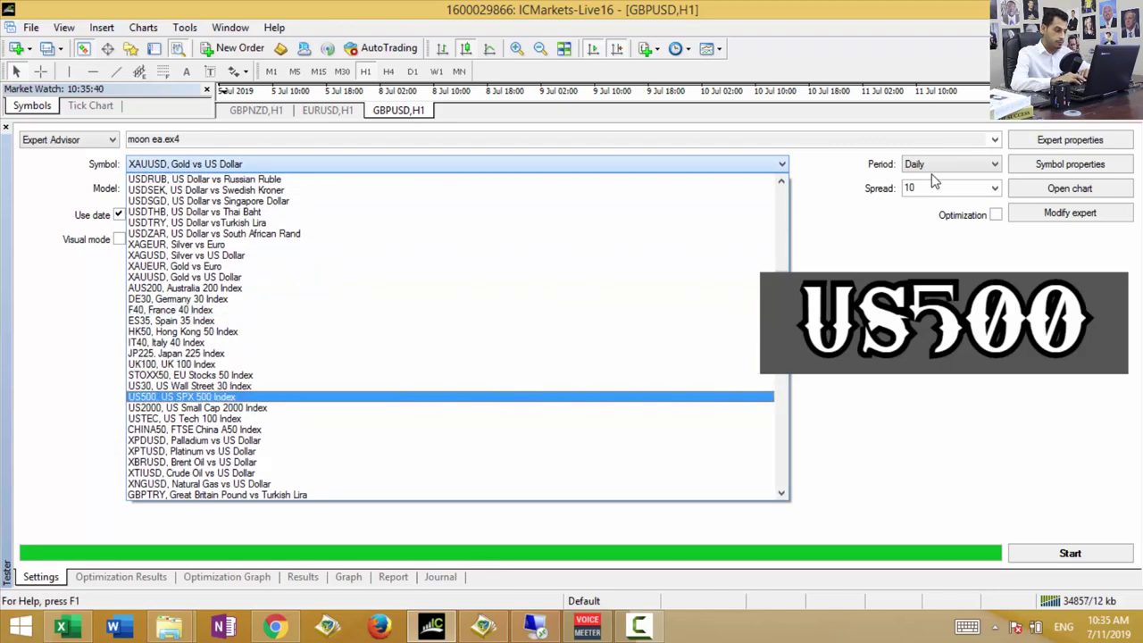
key("Return")
key("Return")
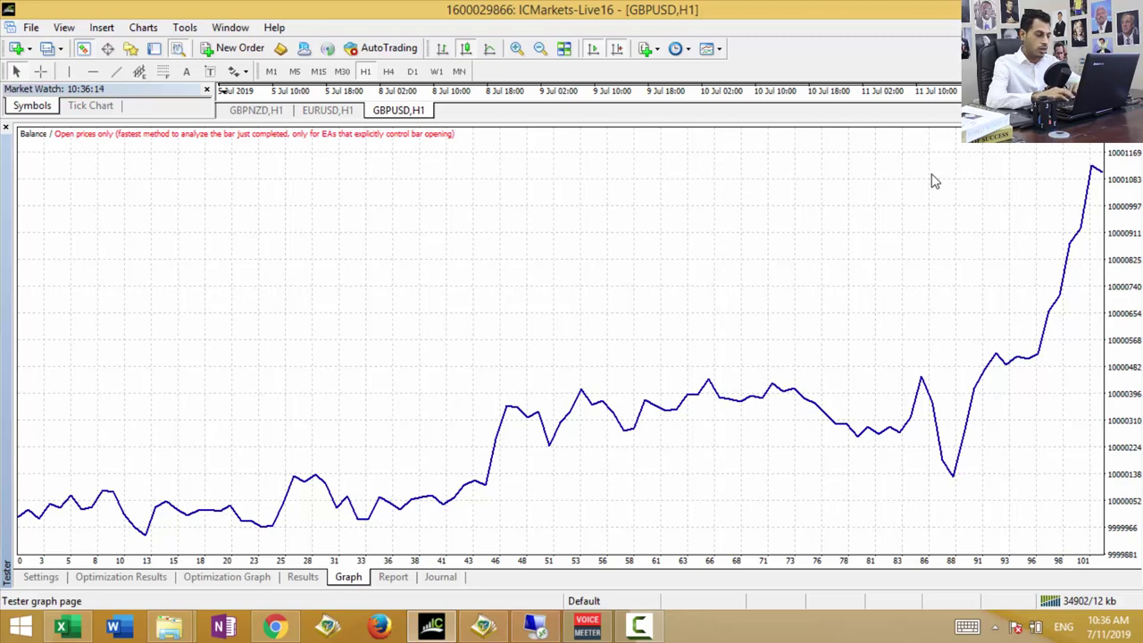
- Return to the tester settings and set the symbol to AUDUSD, Australian Dollar vs US Dollar
key("ctrl+Tab")
key("ctrl+Tab")
key("ctrl+Tab")
key("F4")
key("b")
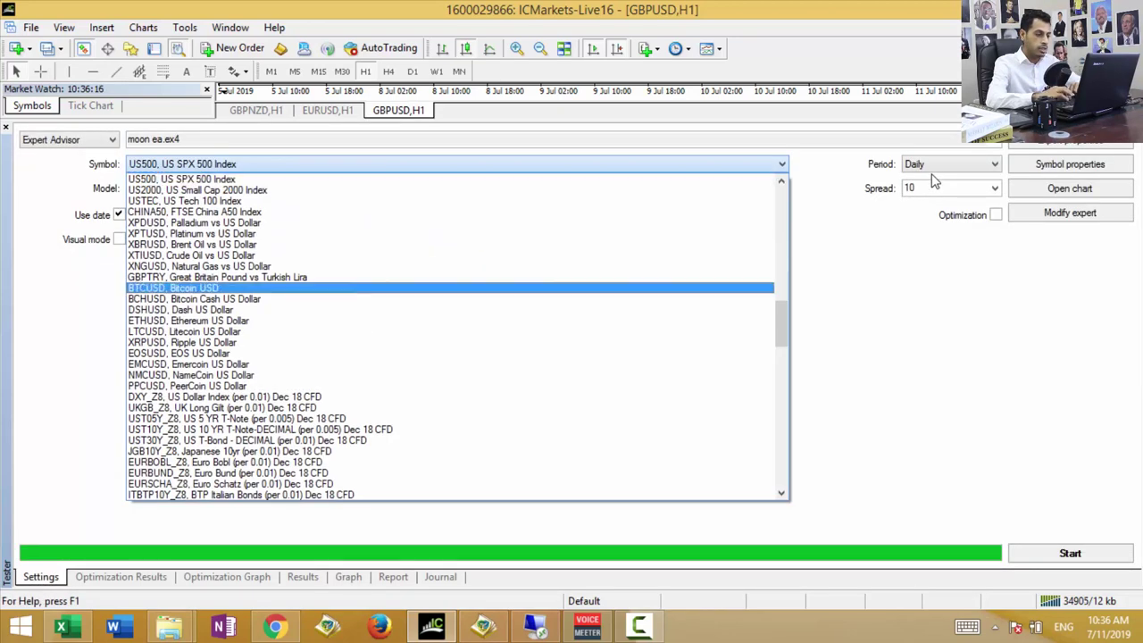
scroll(932, 179, "up", 20)
key("Up")
key("Up")
key("Up")
key("Return")
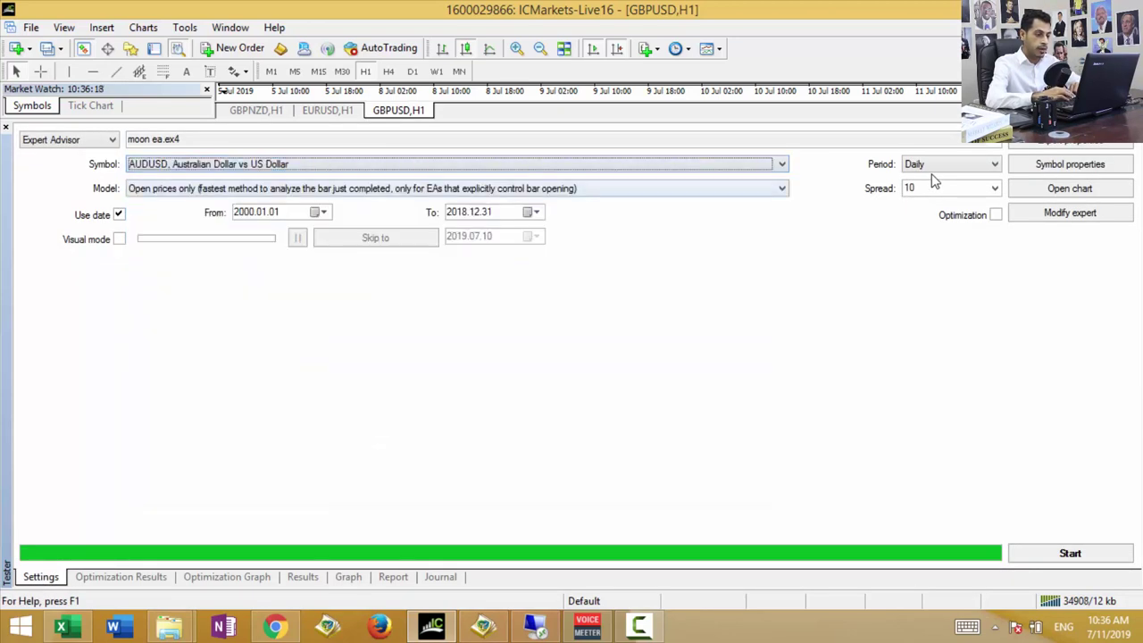
- Run the moon ea backtest on AUDUSD and bring its balance graph into view
key("Return")
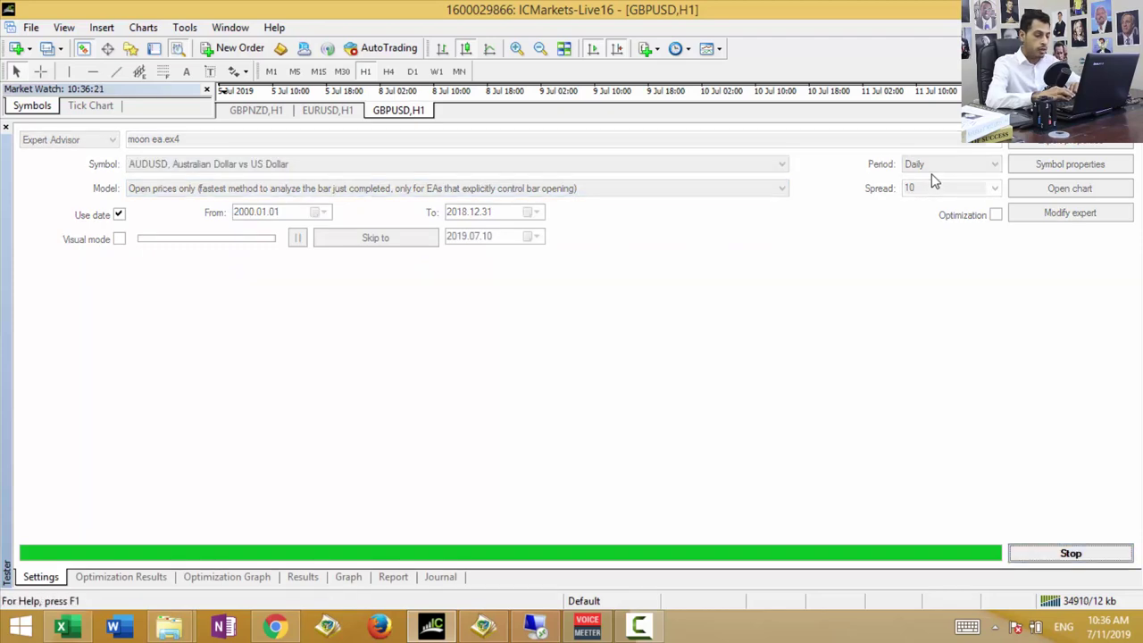
key("ctrl+Tab")
key("ctrl+Tab")
key("ctrl+Tab")
key("ctrl+Tab")
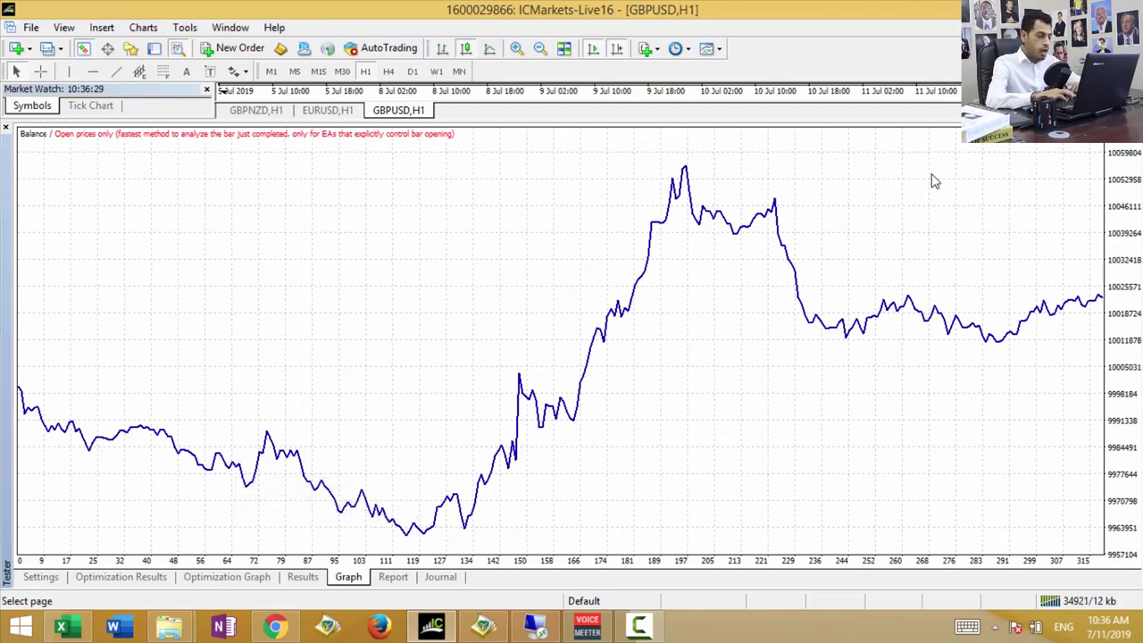
- Set the tester symbol to GBPUSD, Great Britain Pound vs US Dollar, and run the moon ea backtest
left_click(40, 577)
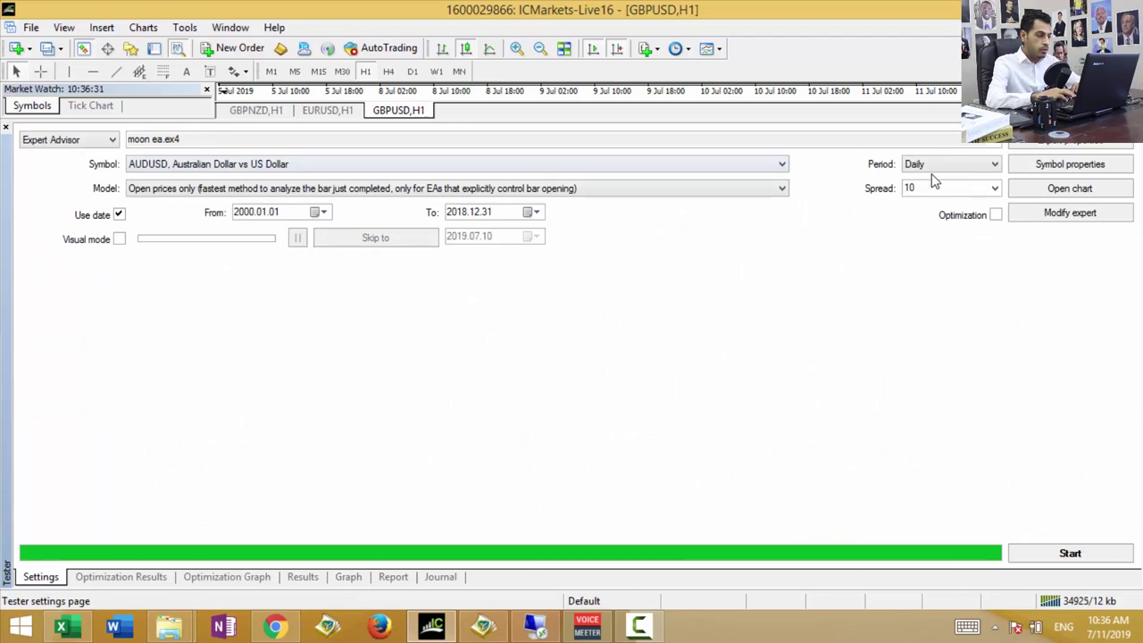
left_click(456, 164)
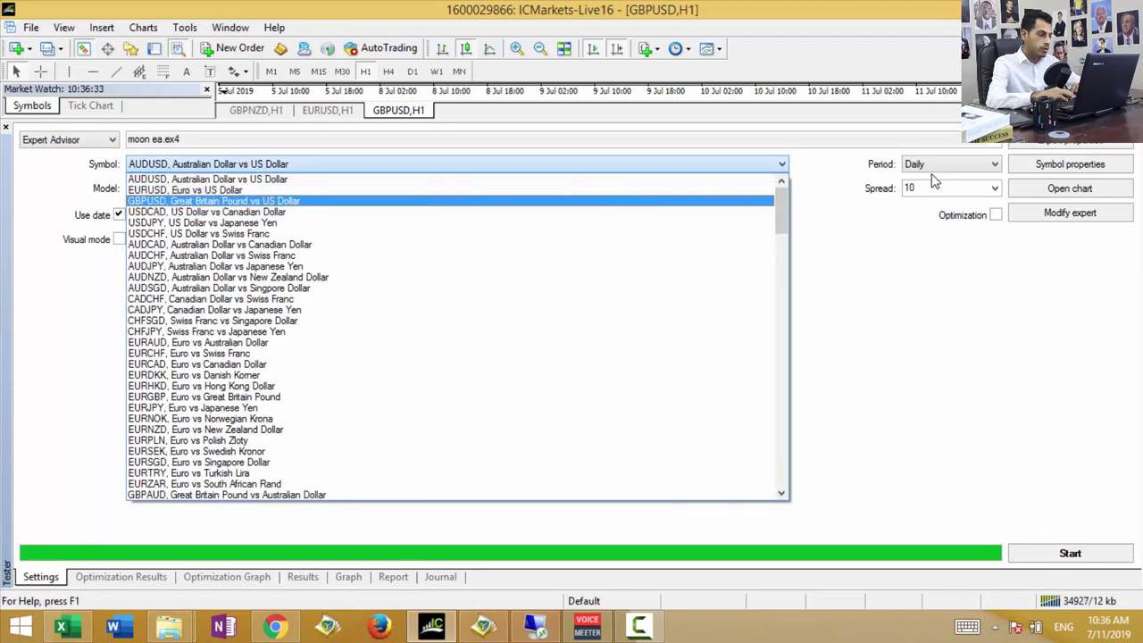
key("Return")
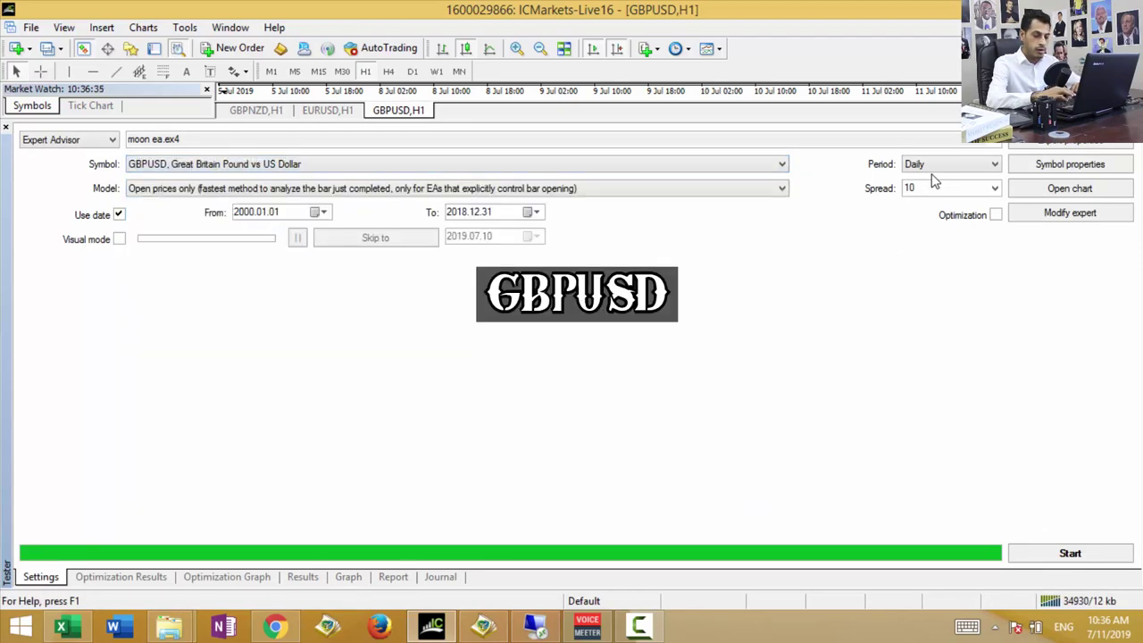
key("Return")
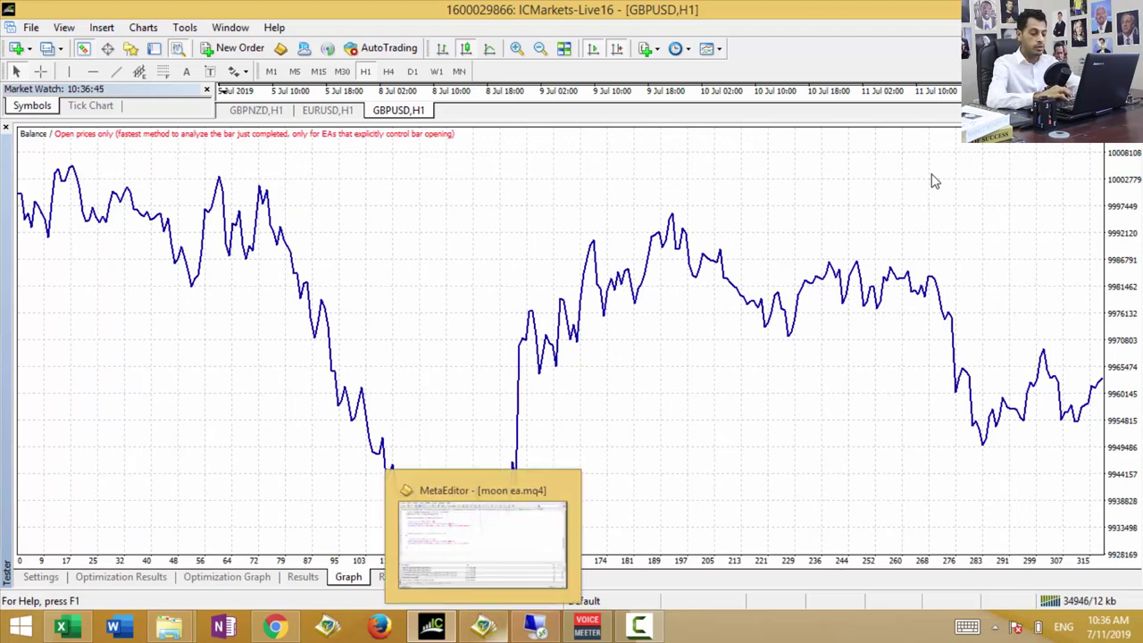
- Review the order logic of moon ea.mq4 in MetaEditor and the lunar cycles trading article in Chrome
key("F4")
key("Return")
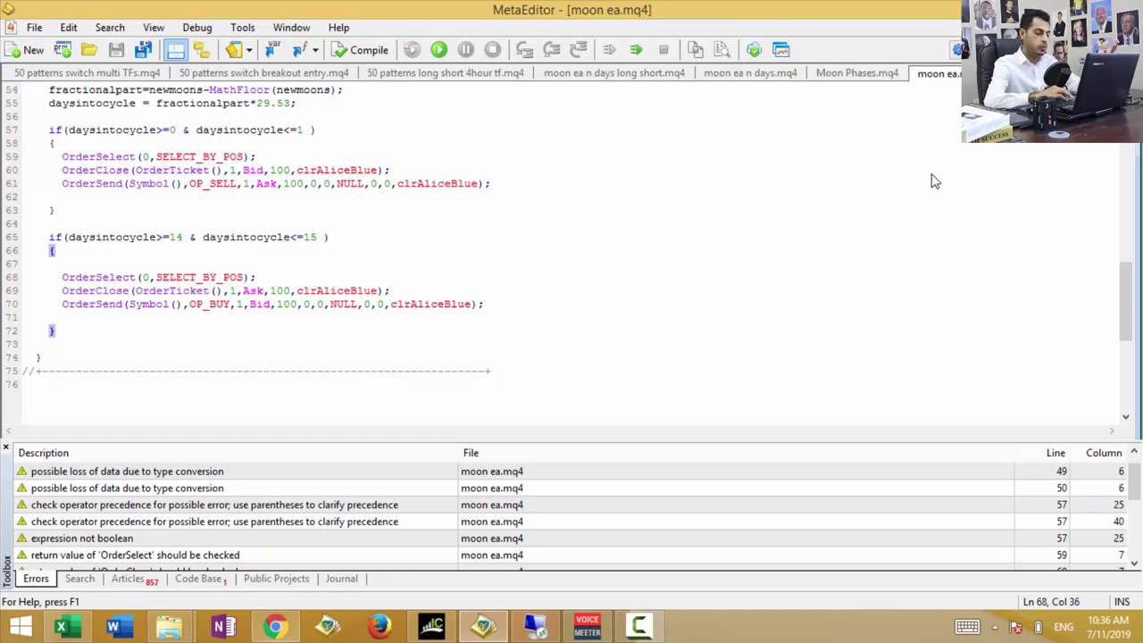
left_click(275, 626)
left_click(304, 14)
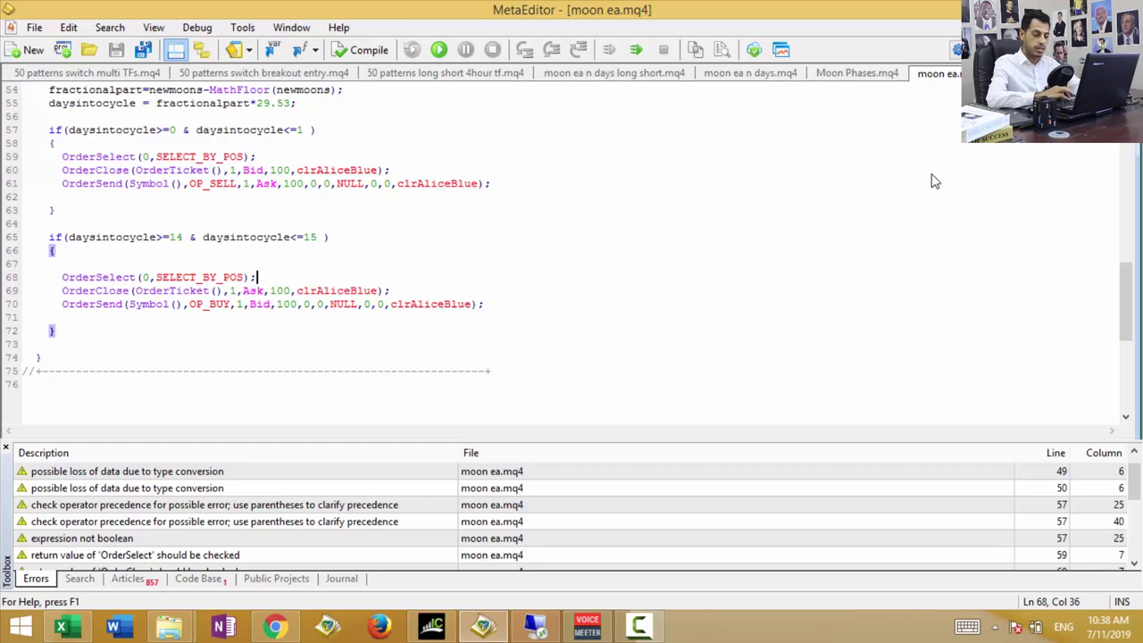
- Compare the GBPUSD balance graph in MetaTrader with the lunar cycles article and the TradingView moon phase chart
key("alt+Tab")
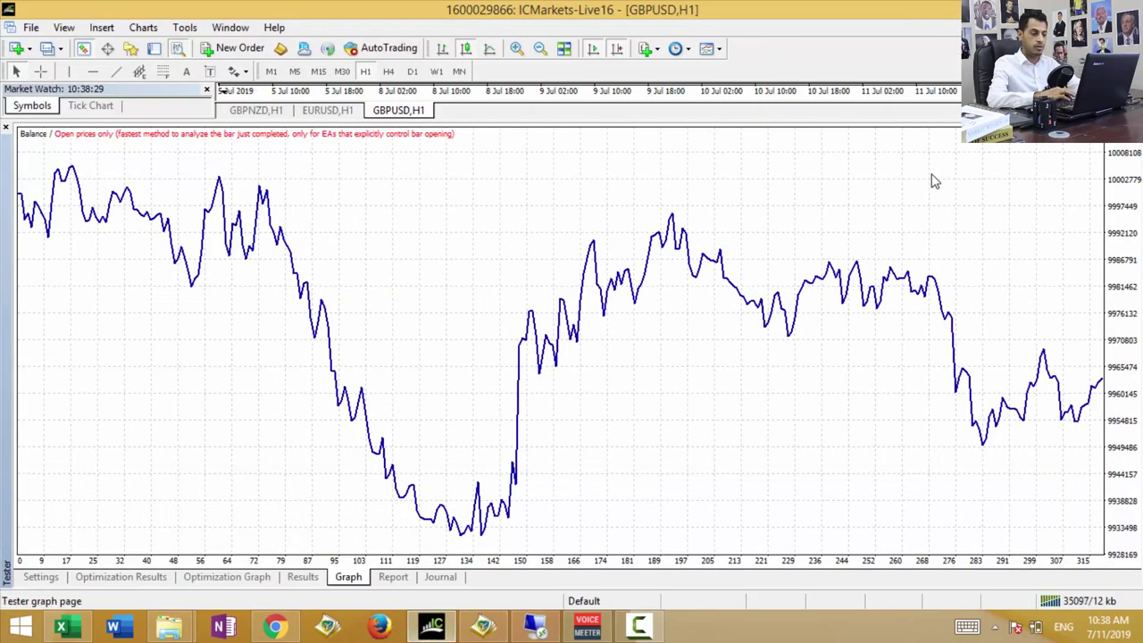
key("alt+Tab")
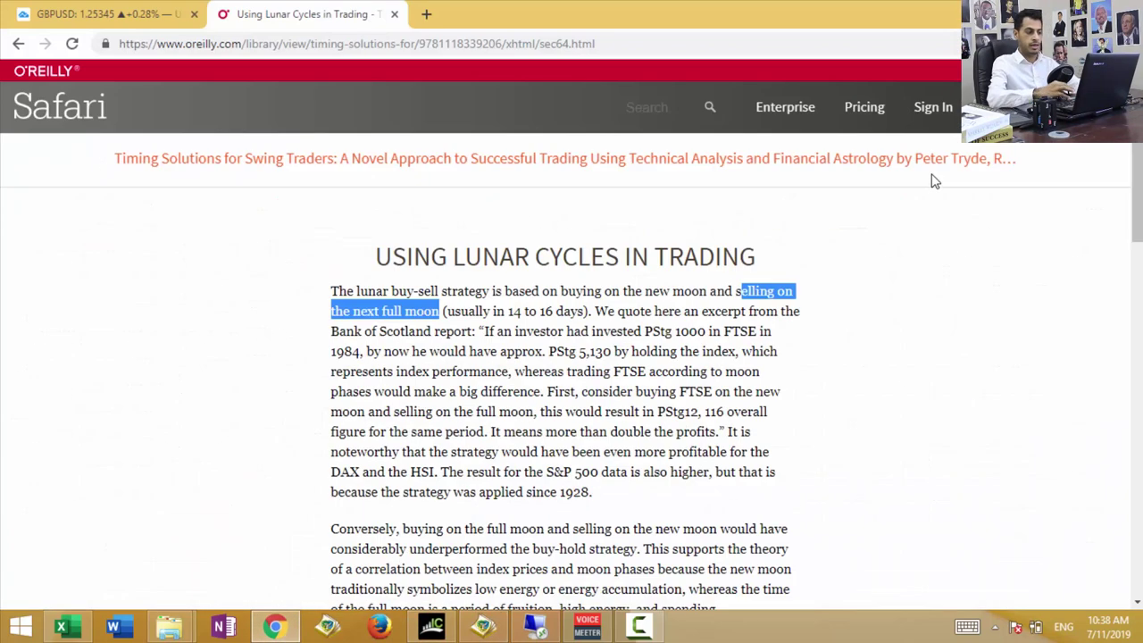
key("ctrl+Tab")
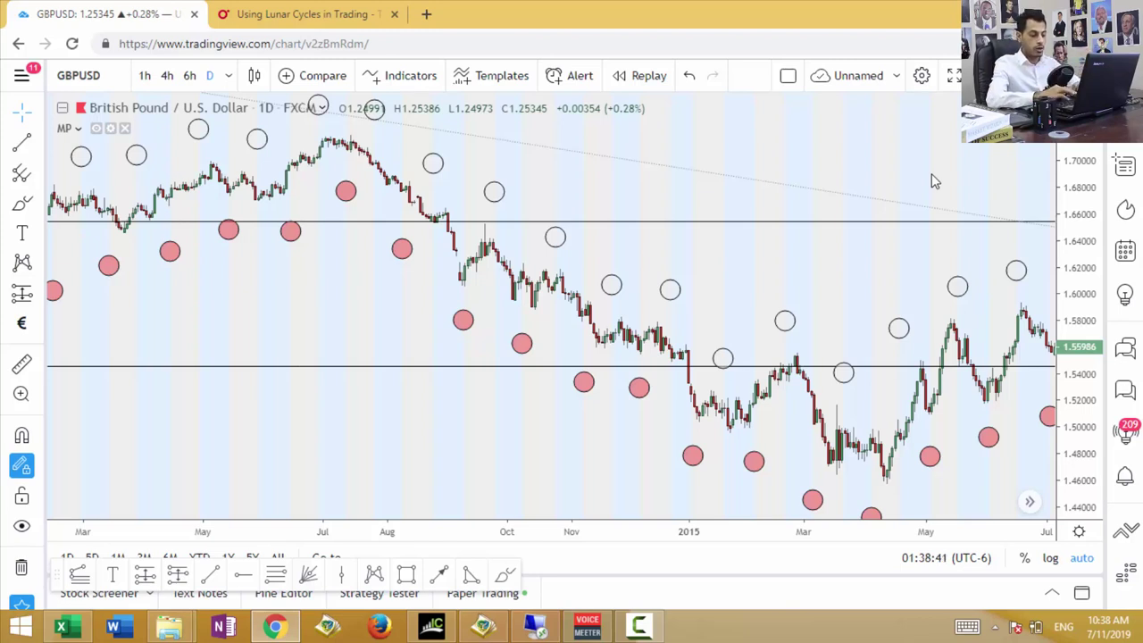
- Switch to MetaEditor, bring up moon ea n days.mq4 and examine its nsell order-closing block
key("alt+Tab")
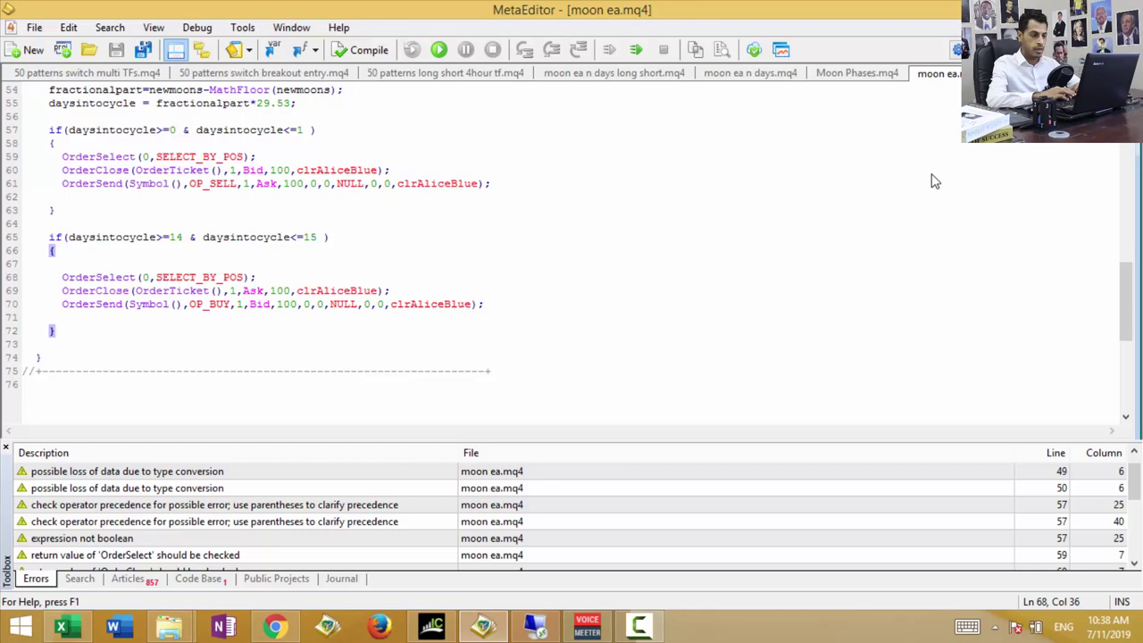
key("ctrl+Tab")
scroll(934, 182, "down", 10)
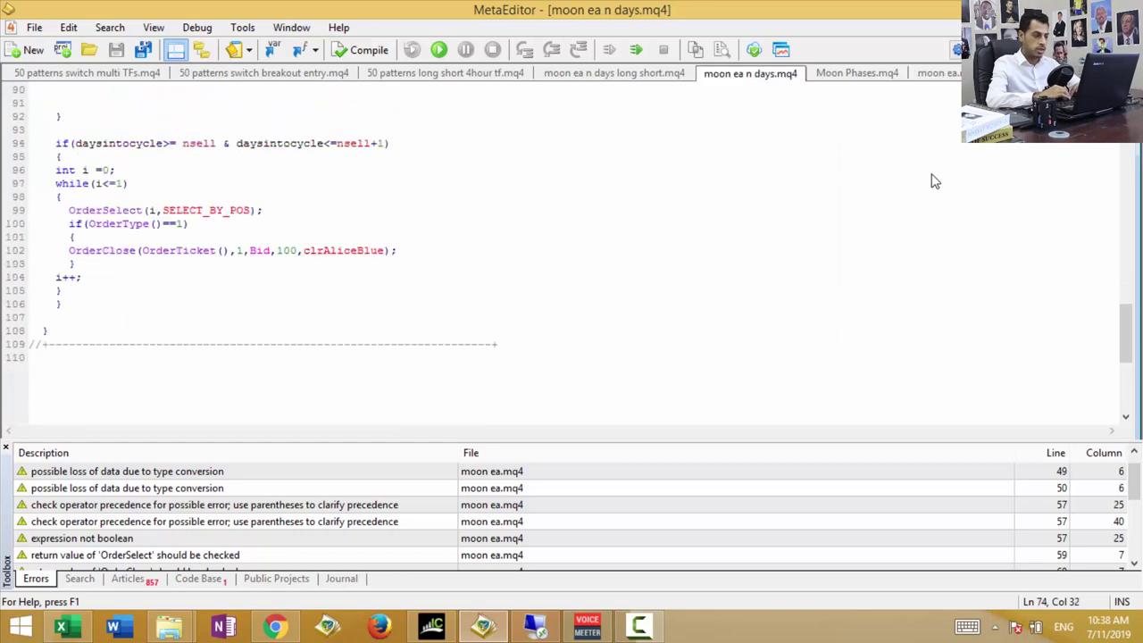
- Examine the OP_SELL and OP_BUY order-opening blocks and the nbuy order-closing block in moon ea n days.mq4
scroll(935, 182, "up", 2)
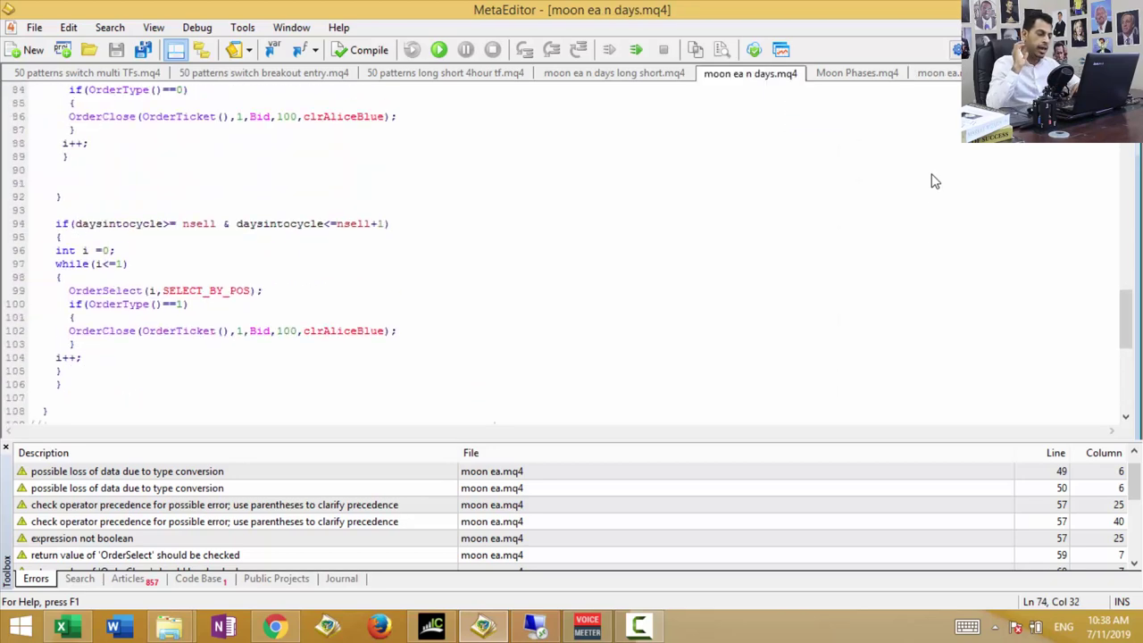
scroll(935, 181, "up", 6)
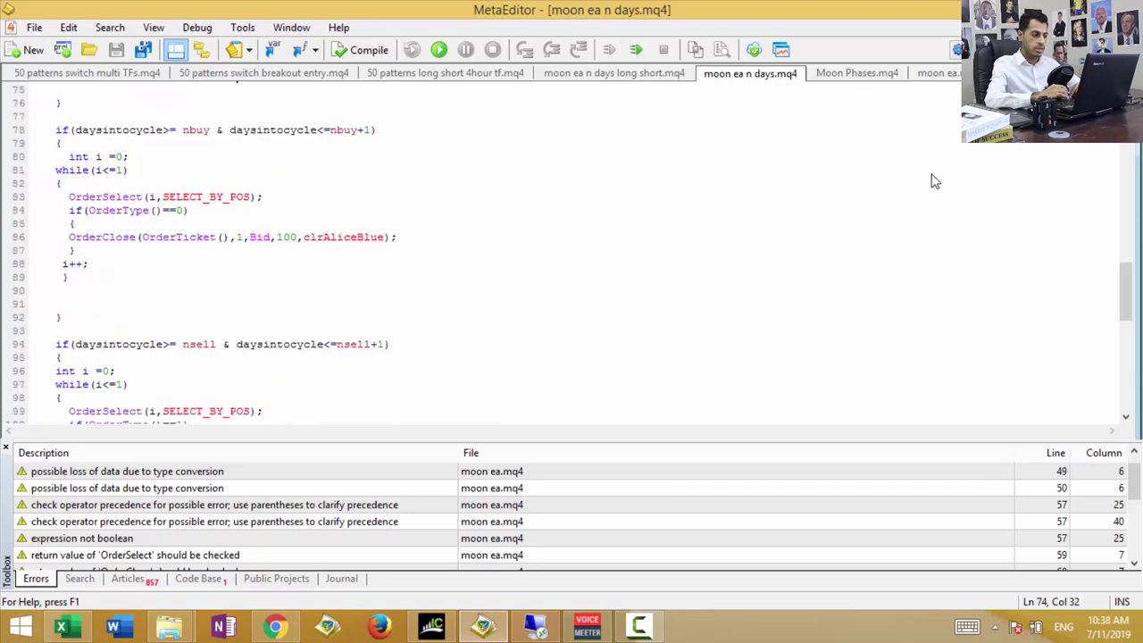
scroll(934, 181, "up", 4)
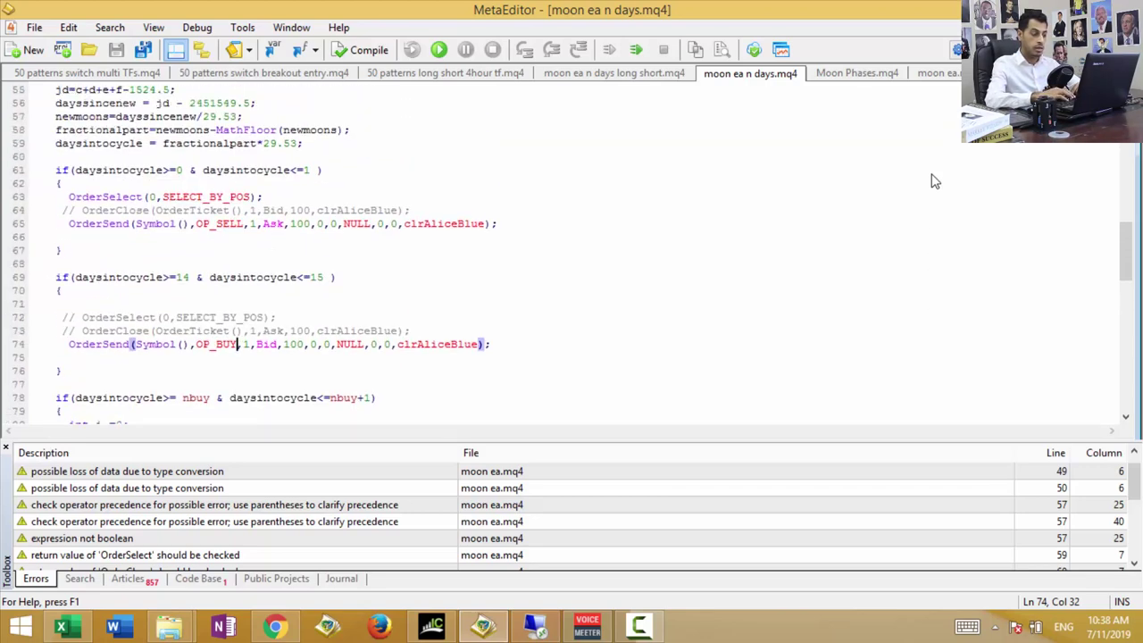
key("Left")
key("Left")
key("Left")
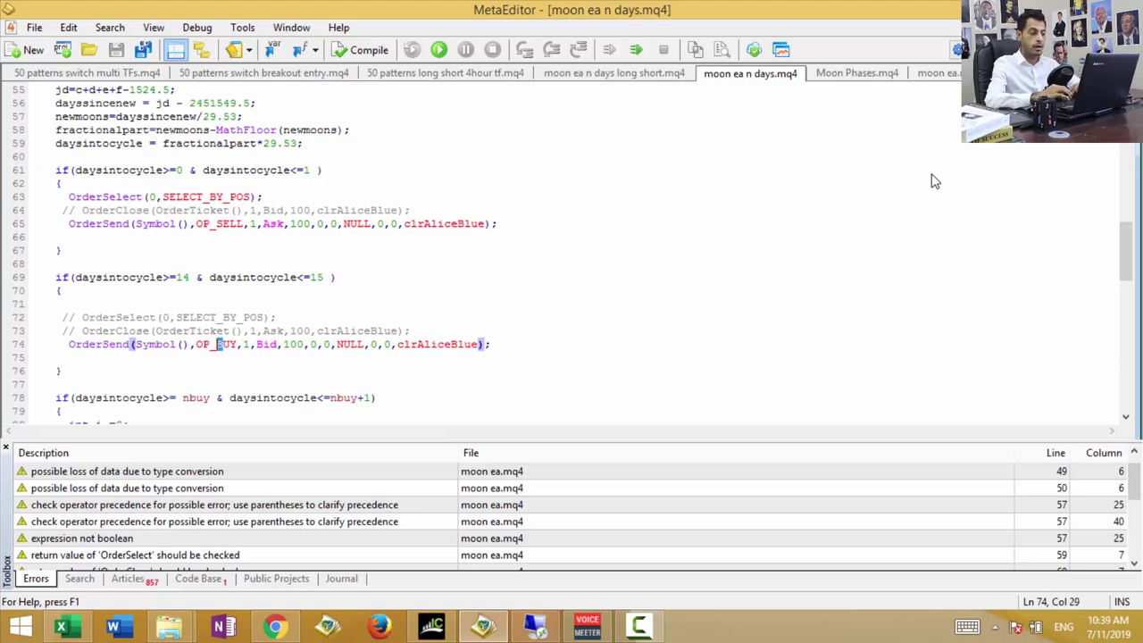
key("Up")
key("Up")
key("Up")
key("Up")
key("Up")
key("Up")
key("Up")
key("Up")
key("Up")
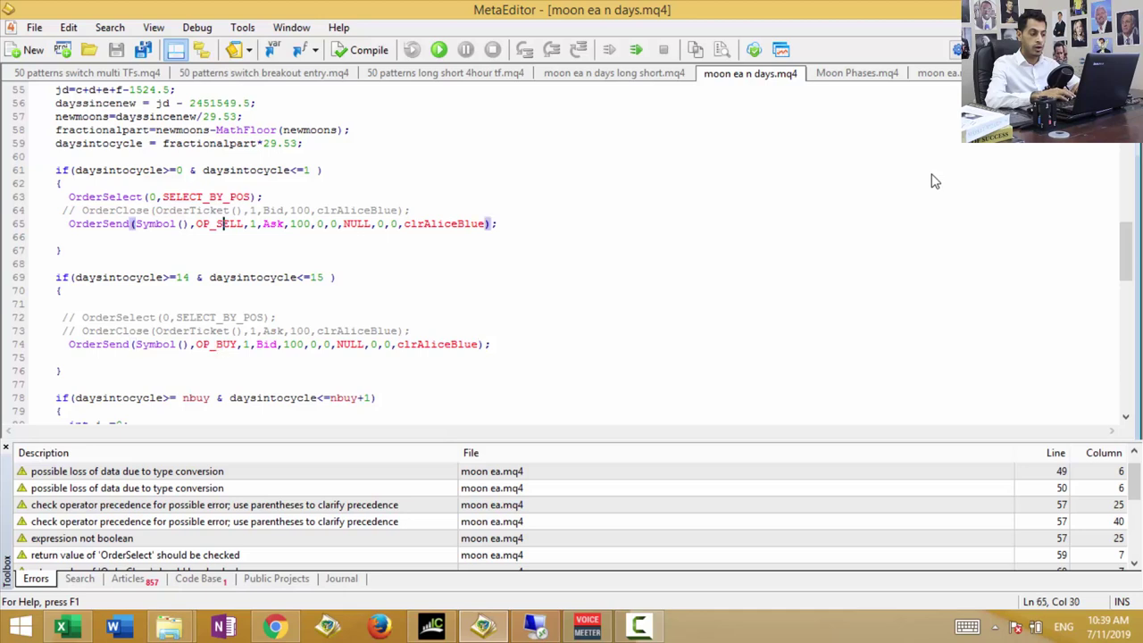
key("shift+Right")
key("shift+Right")
key("shift+Right")
key("shift+Right")
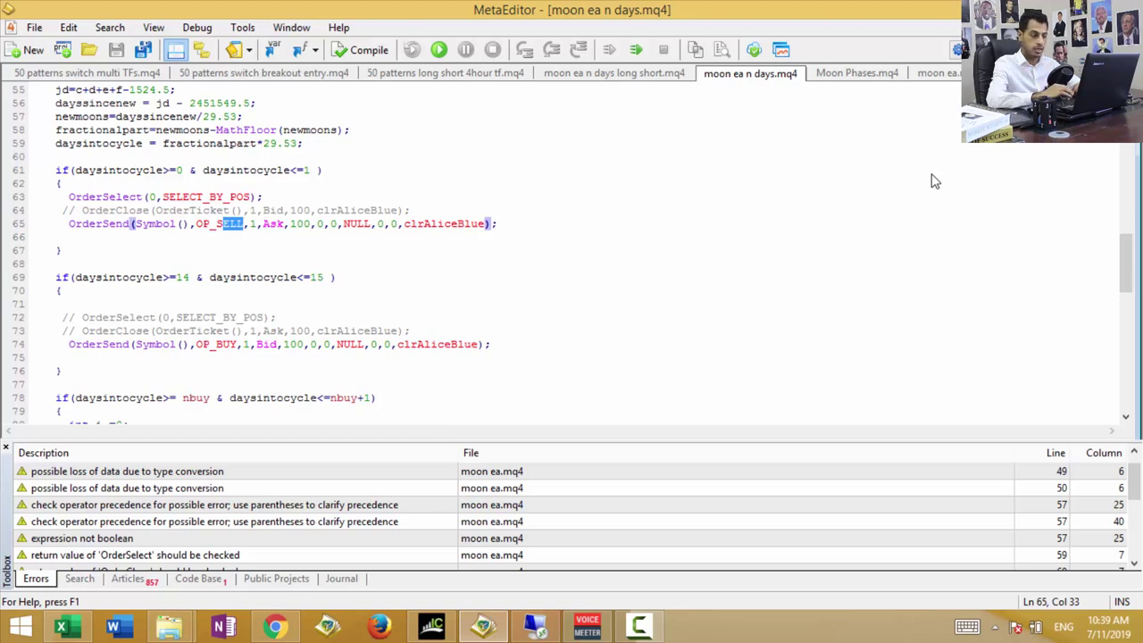
scroll(935, 182, "down", 3)
scroll(935, 181, "down", 2)
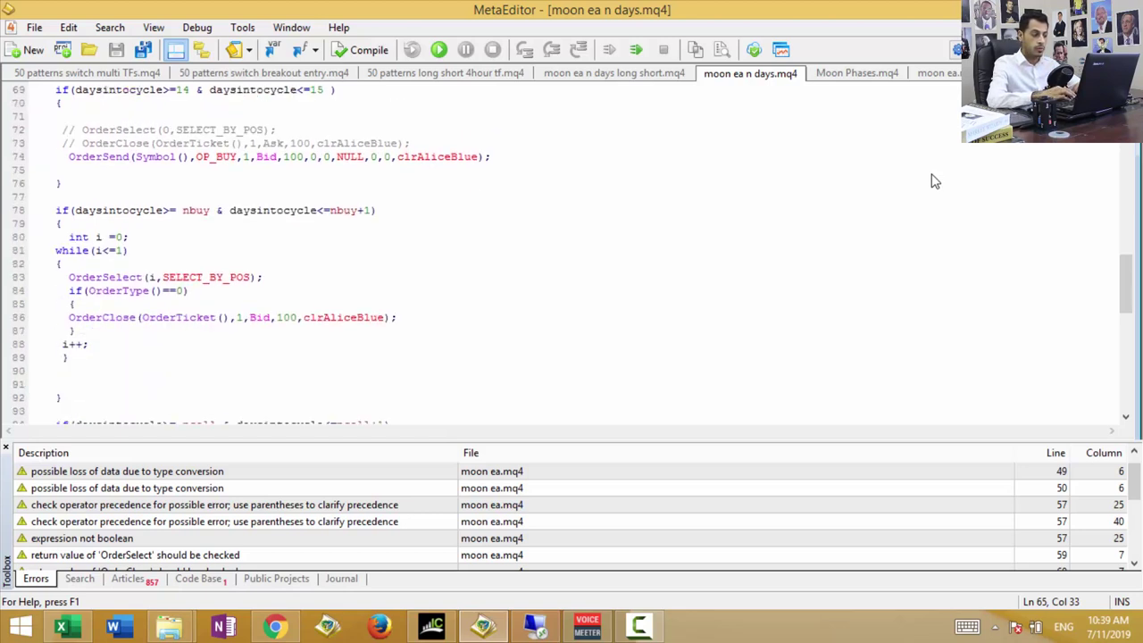
left_click_drag(209, 157, 224, 156)
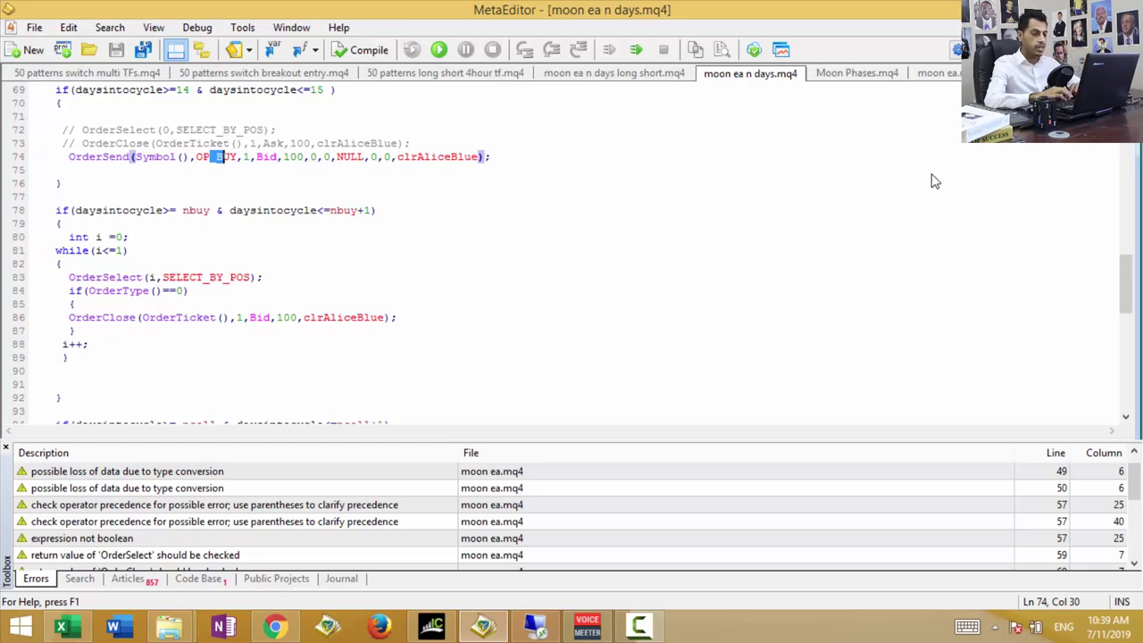
- Switch to MetaTrader and set the strategy tester's expert advisor to moon ea n days.ex4
key("alt+Tab")
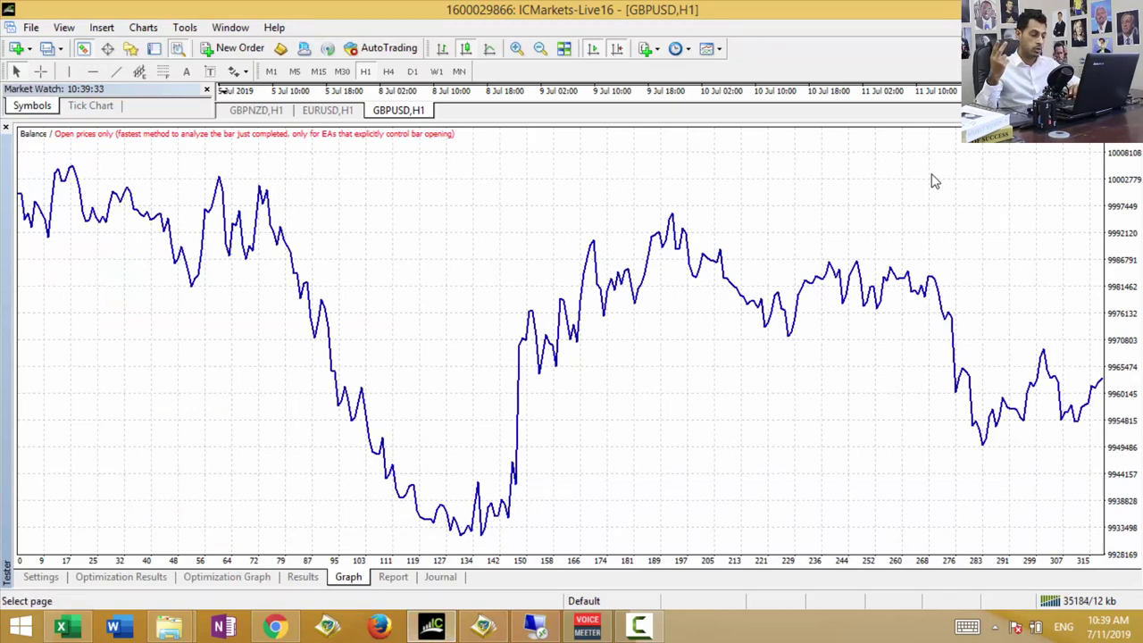
key("ctrl+Tab")
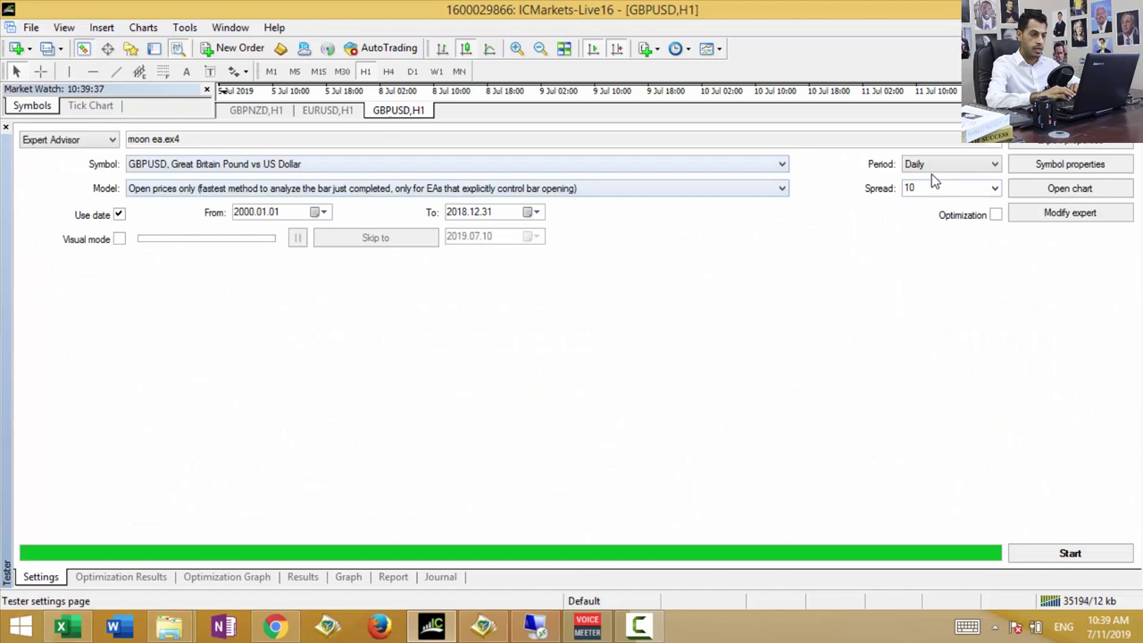
key("alt+Down")
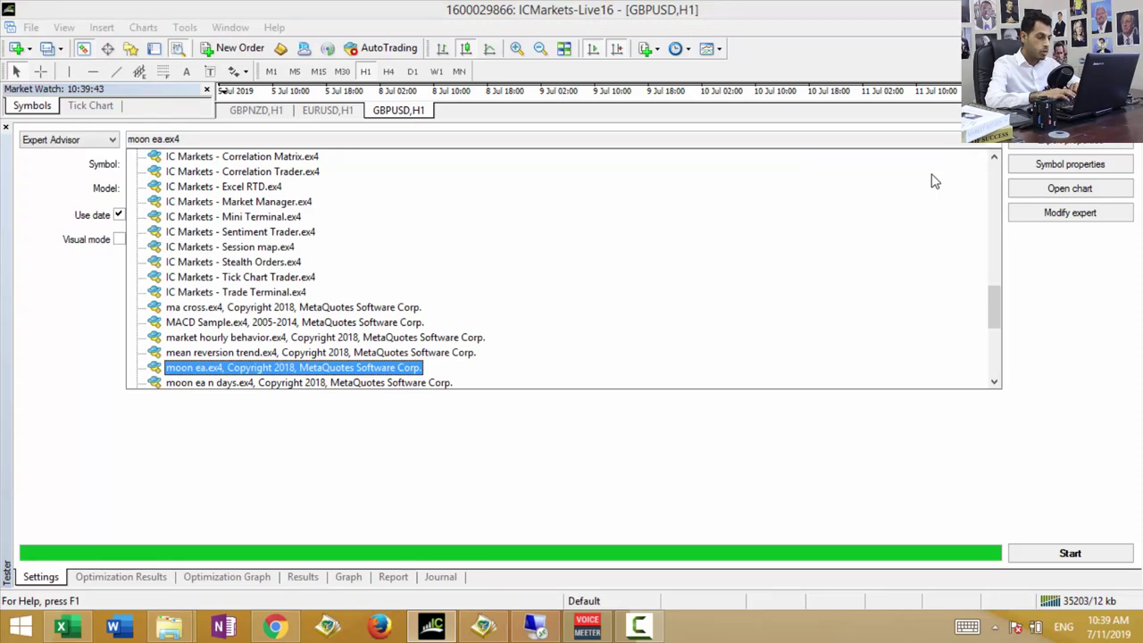
key("Down")
key("Return")
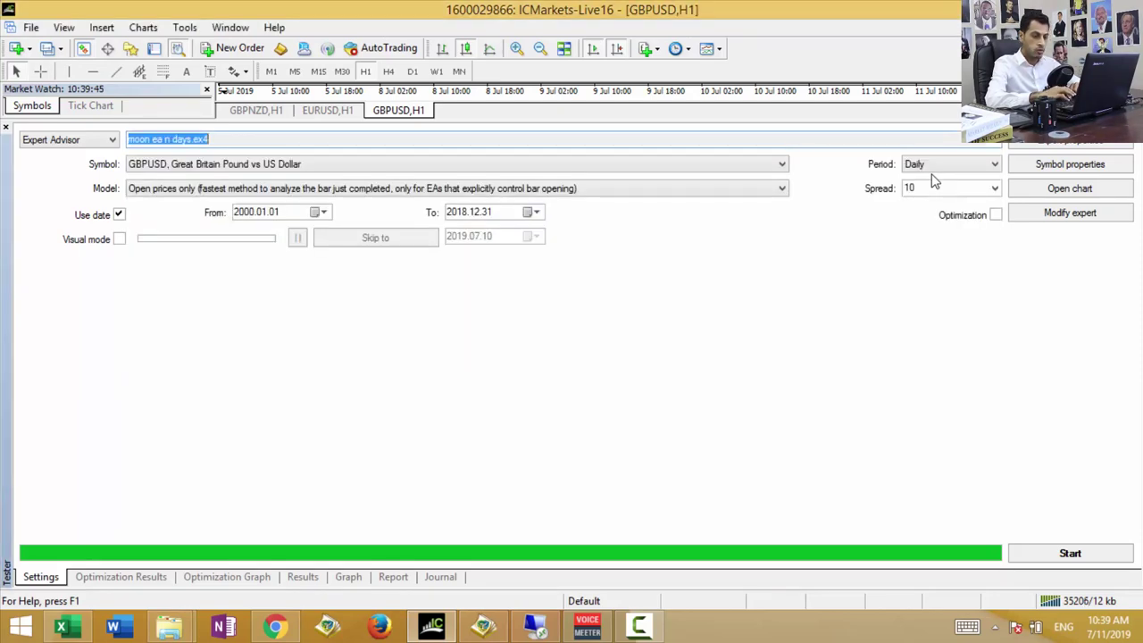
- Inspect the n, nbuy and nsell input settings in the moon ea n days expert properties and close the dialog
key("Return")
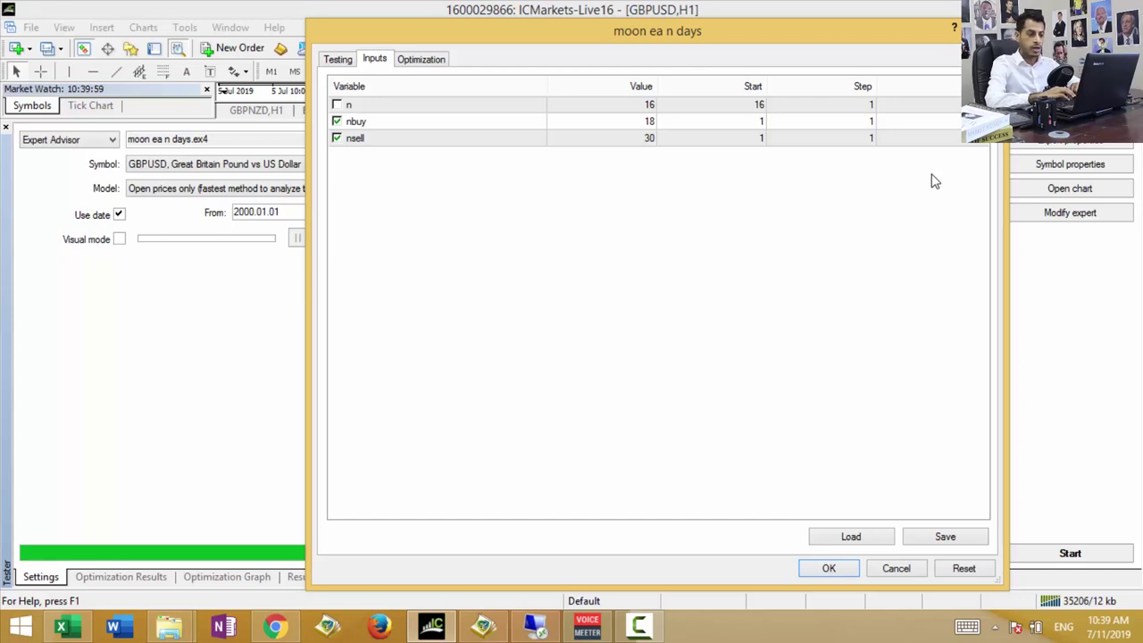
key("Down")
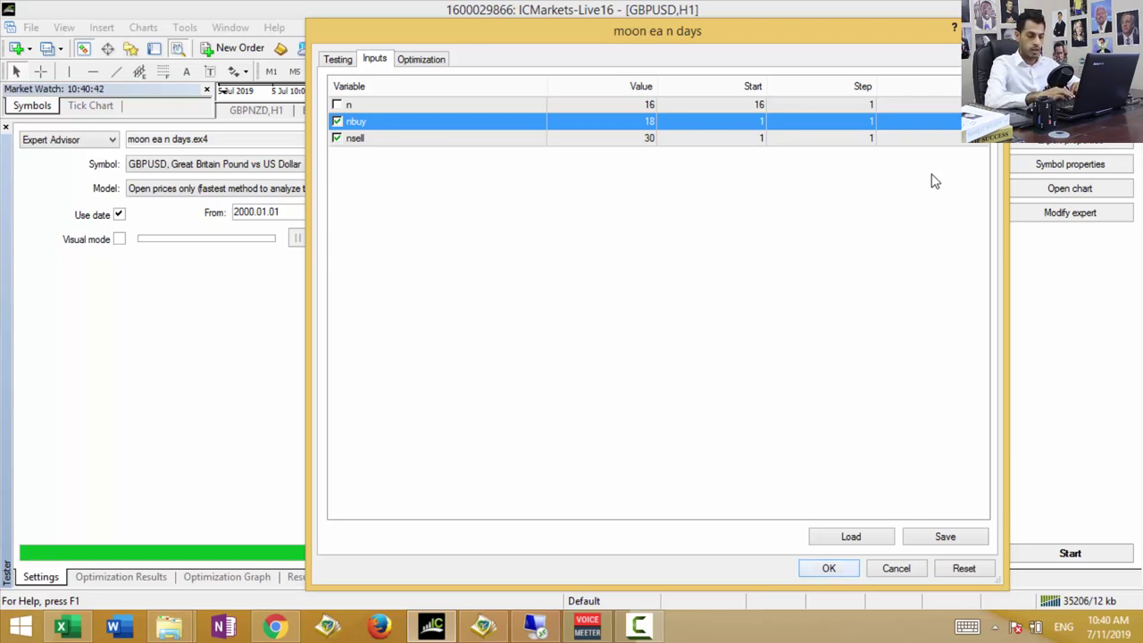
key("Return")
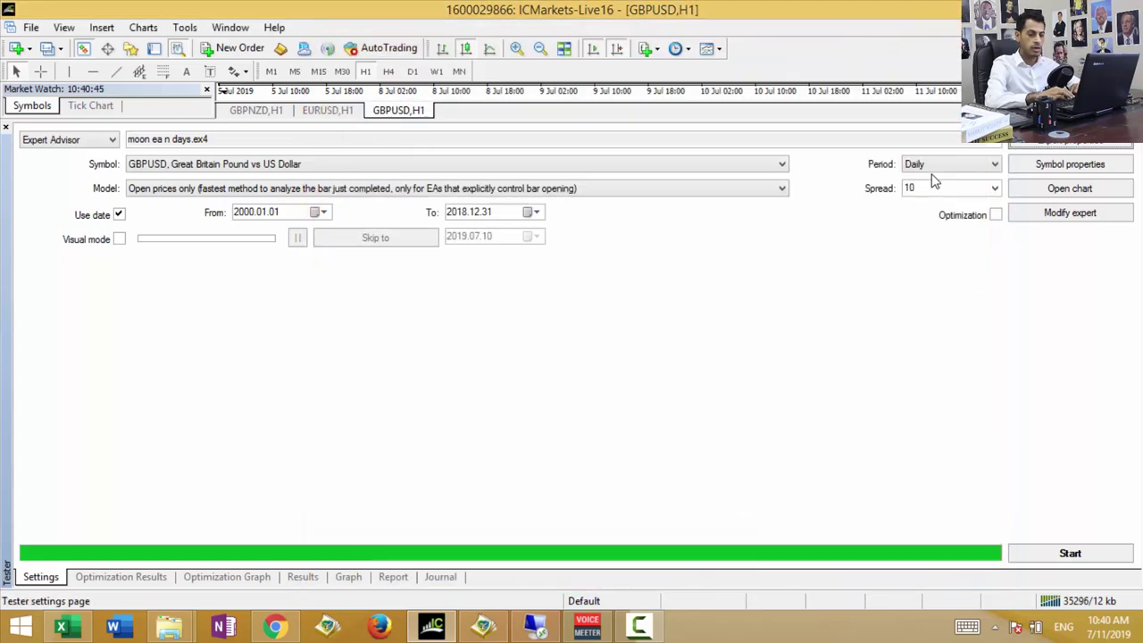
- Enable optimization and run it for moon ea n days on GBPUSD
key("space")
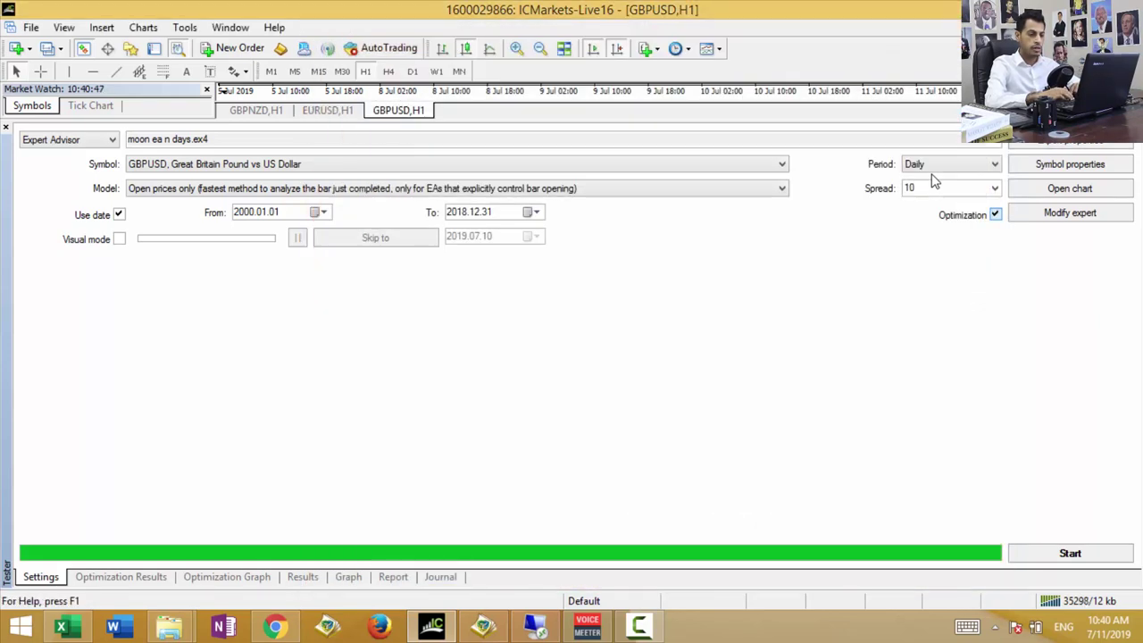
key("Tab")
key("space")
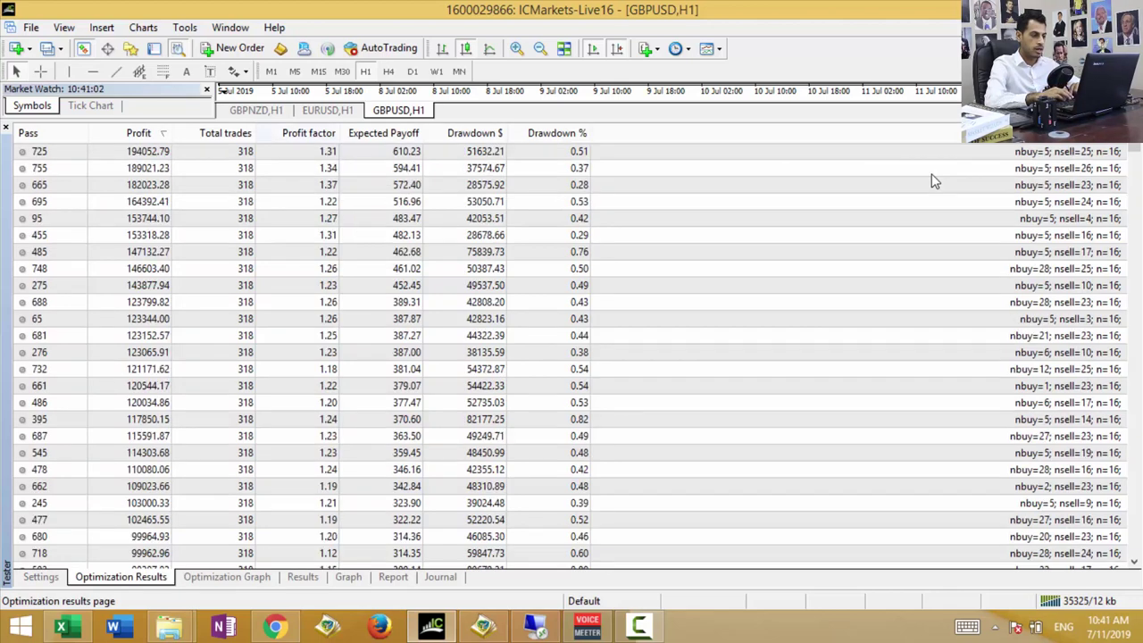
- Examine the most profitable optimization pass and compare the nbuy and nsell combinations in the optimization graph
left_click(343, 151)
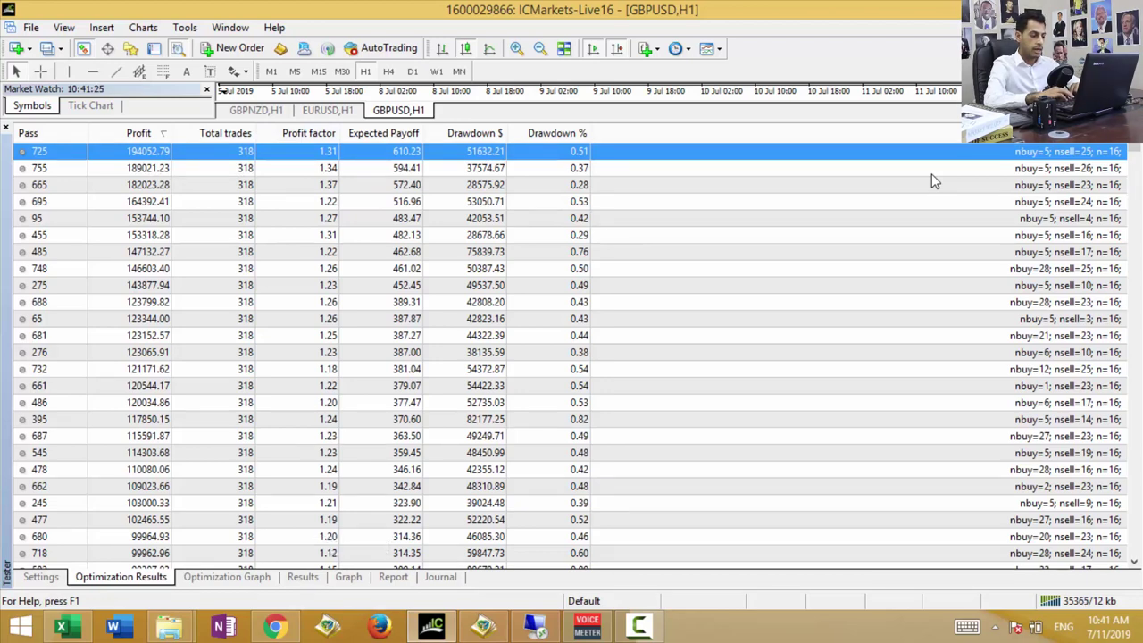
left_click(226, 577)
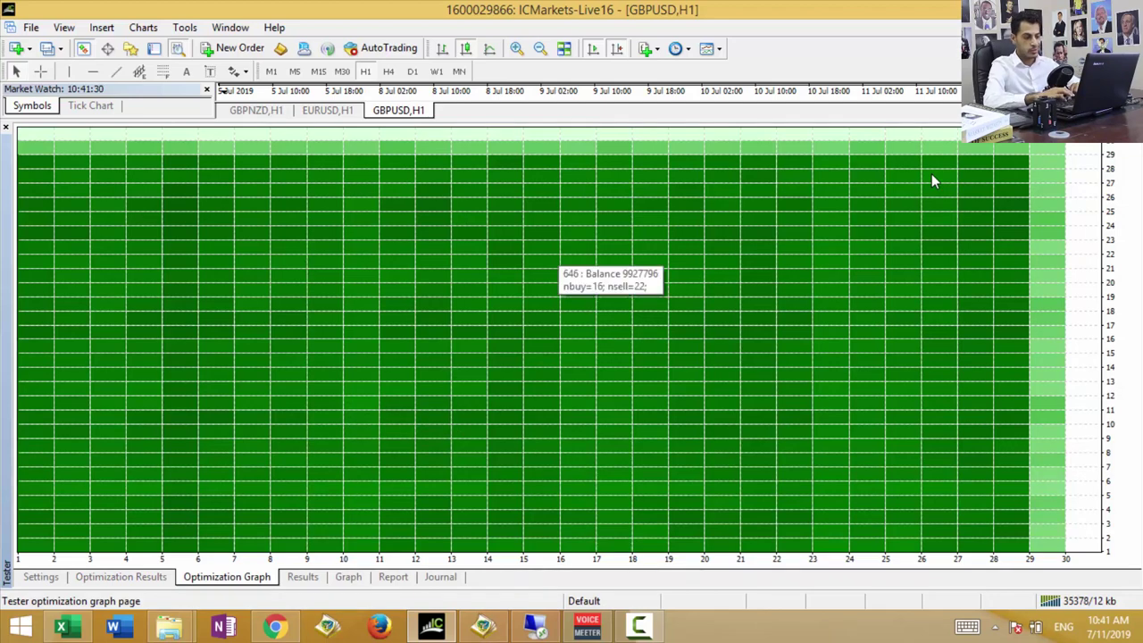
key("ctrl+shift+Tab")
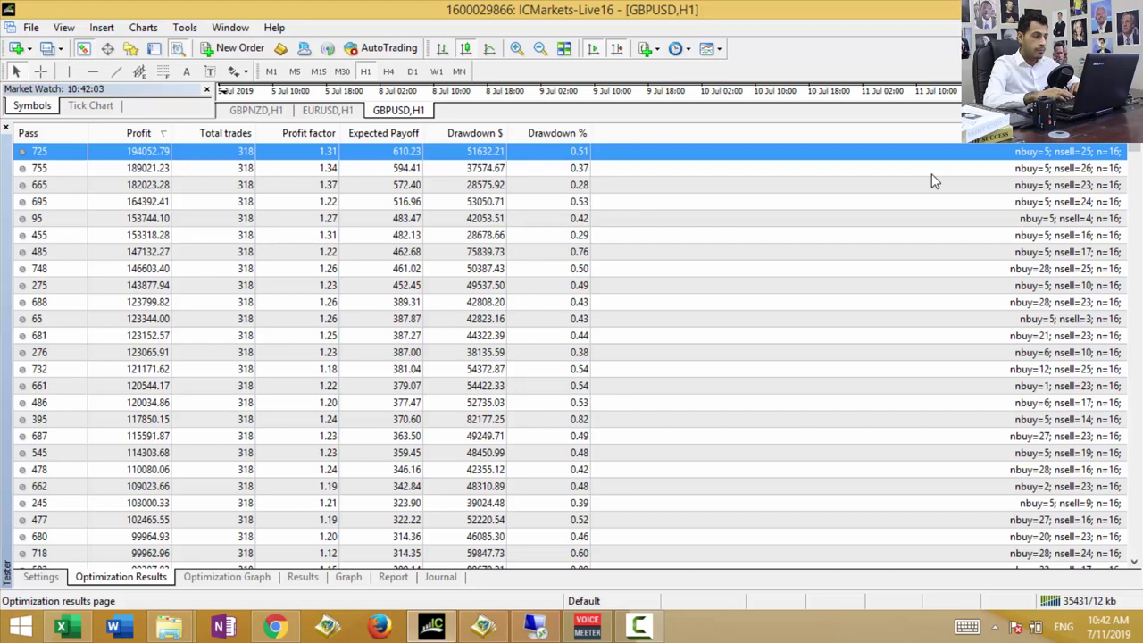
- Run a single backtest with optimization pass 665, nbuy=5 and nsell=23, and view its balance graph
left_click(932, 181)
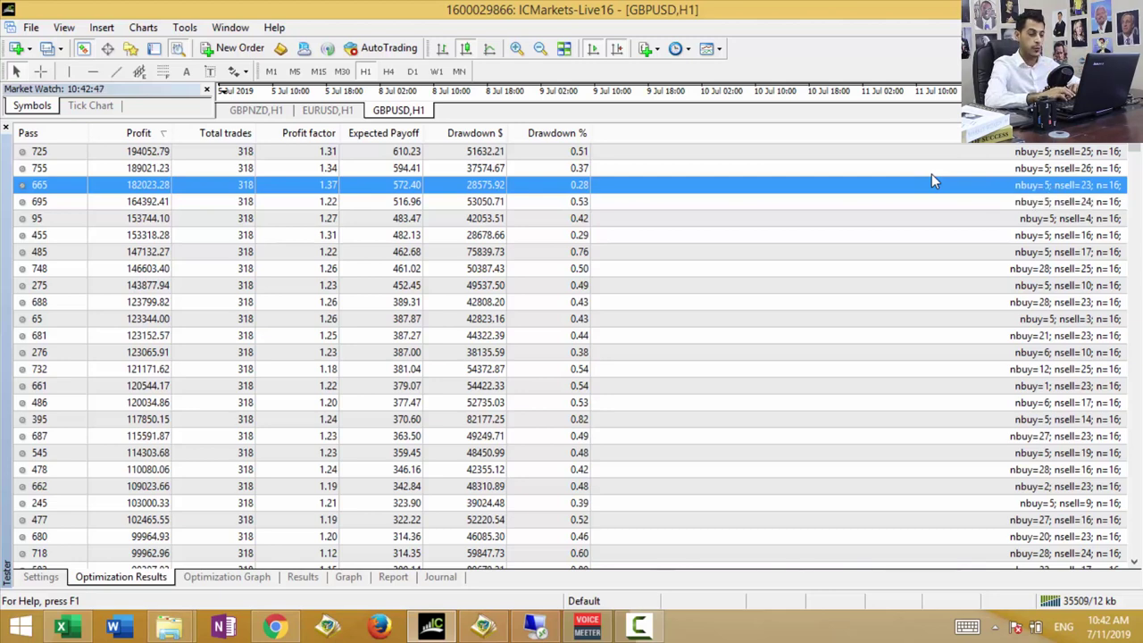
double_click(931, 181)
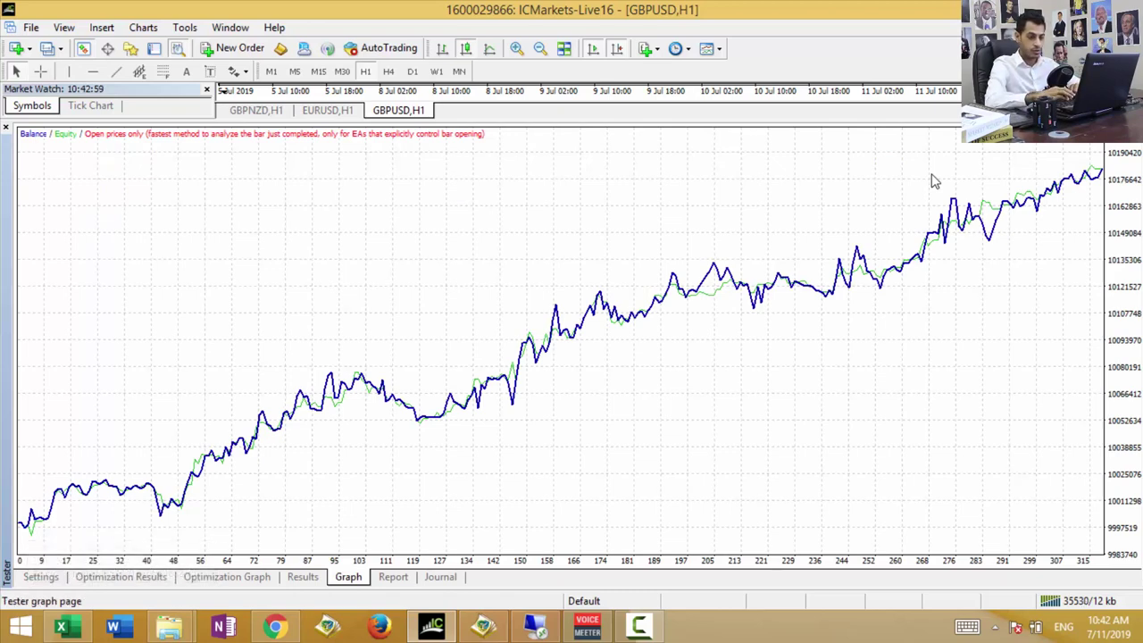
mouse_move(933, 181)
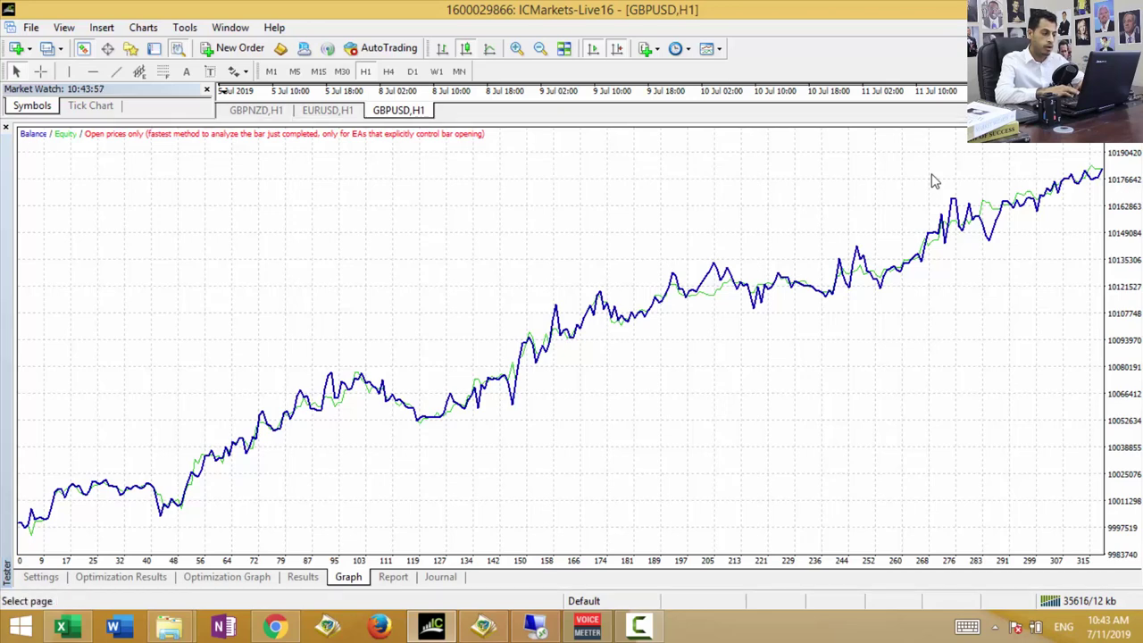
- Set the backtest start date to 2019.01.01
key("ctrl+Tab")
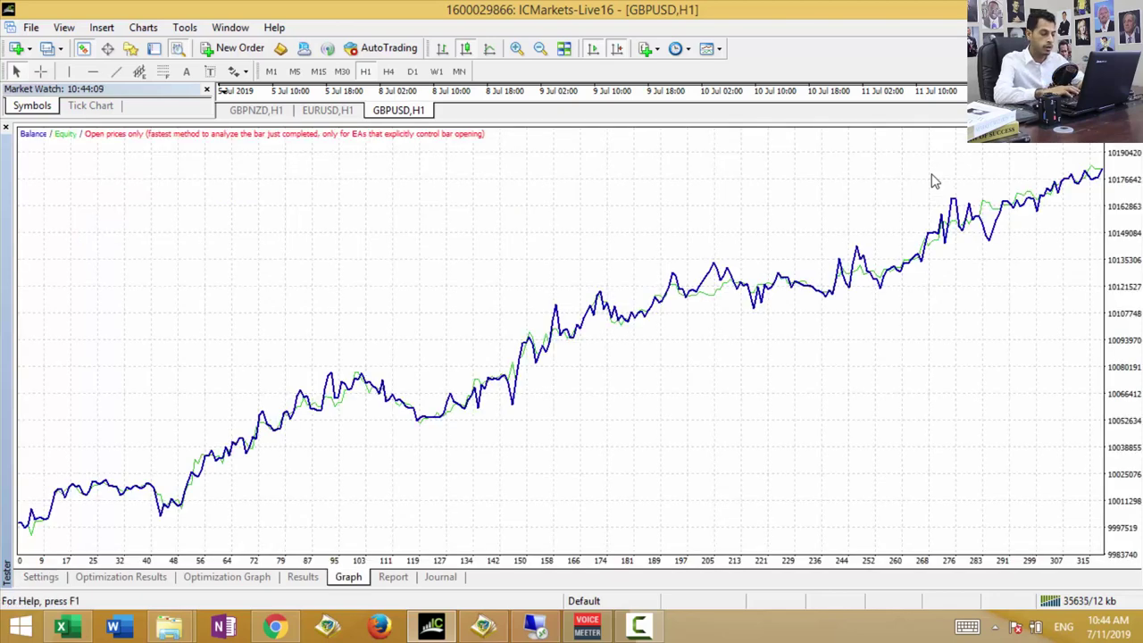
left_click(322, 211)
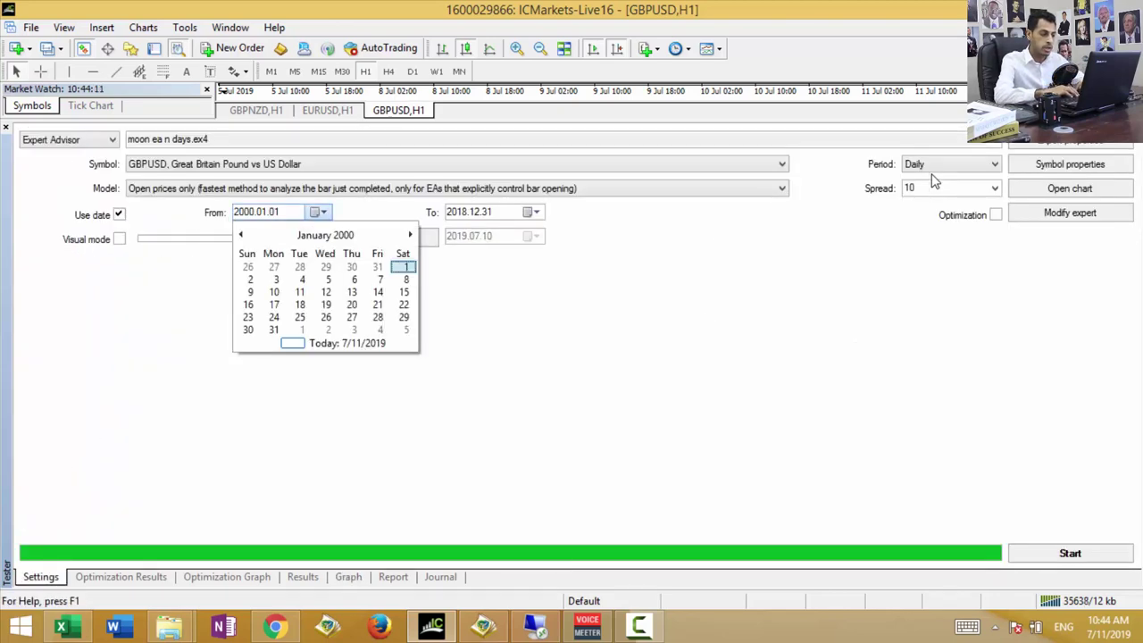
left_click(325, 235)
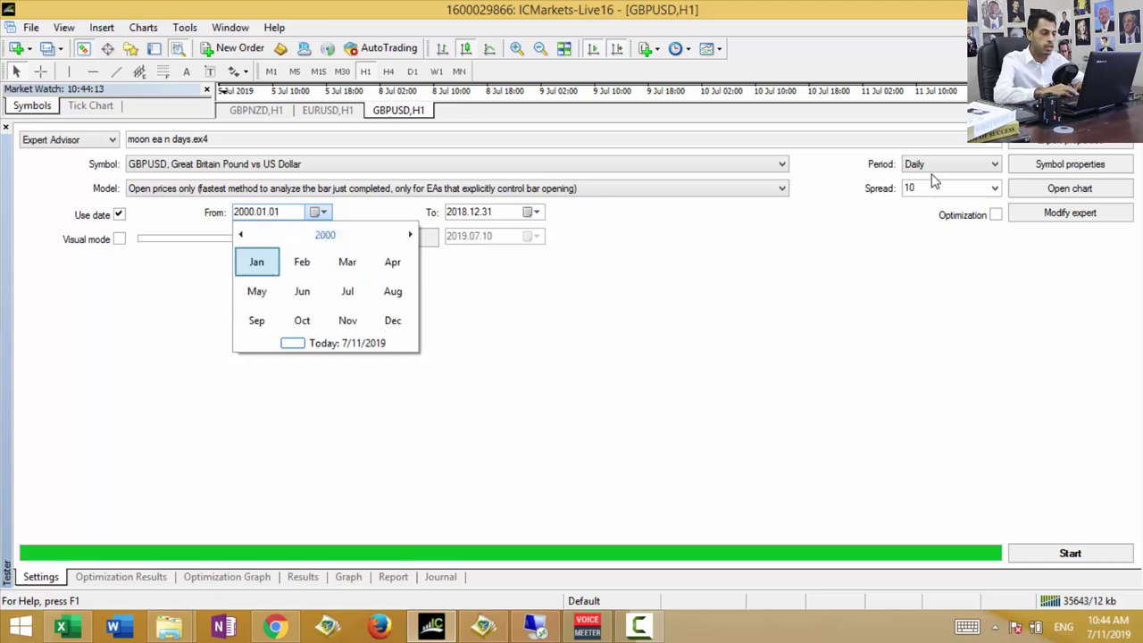
left_click(326, 235)
left_click(410, 234)
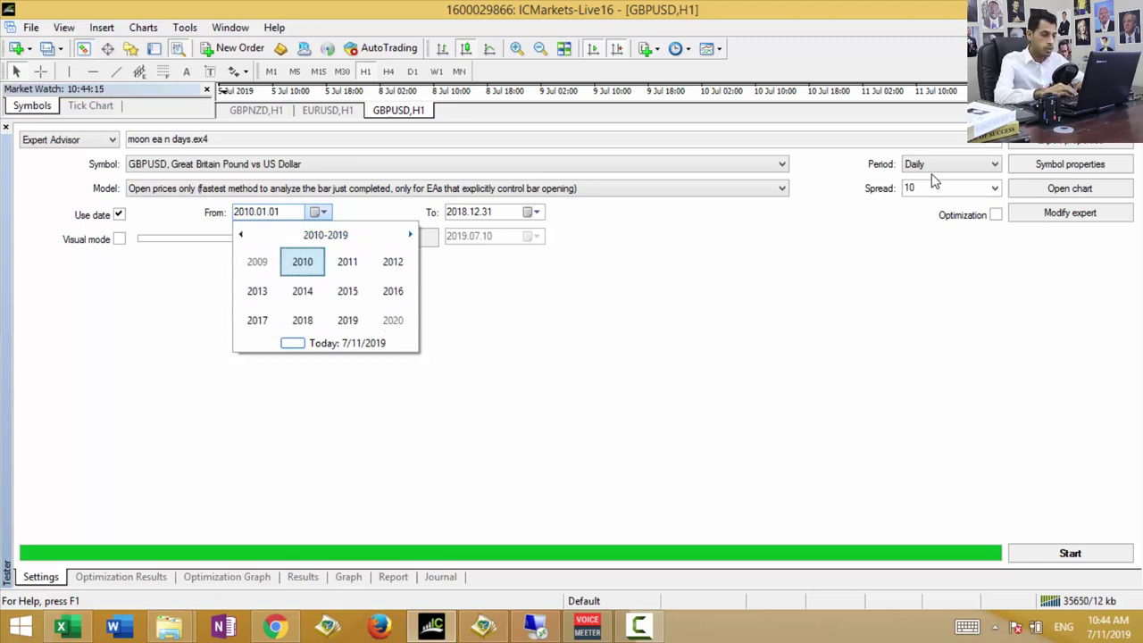
left_click(347, 320)
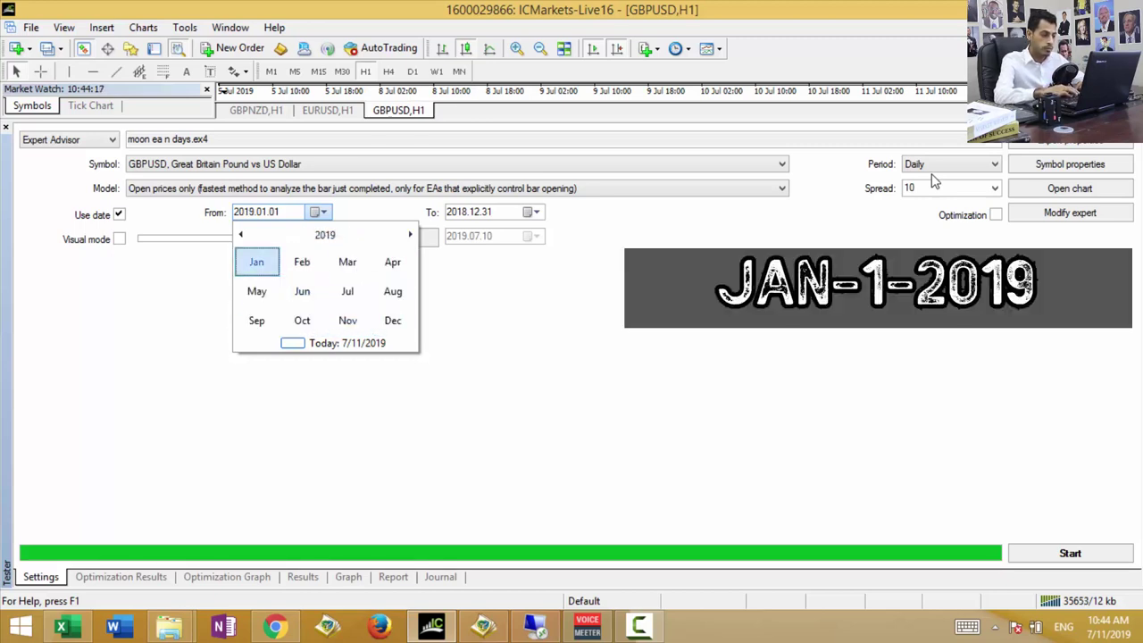
left_click(257, 262)
left_click(300, 267)
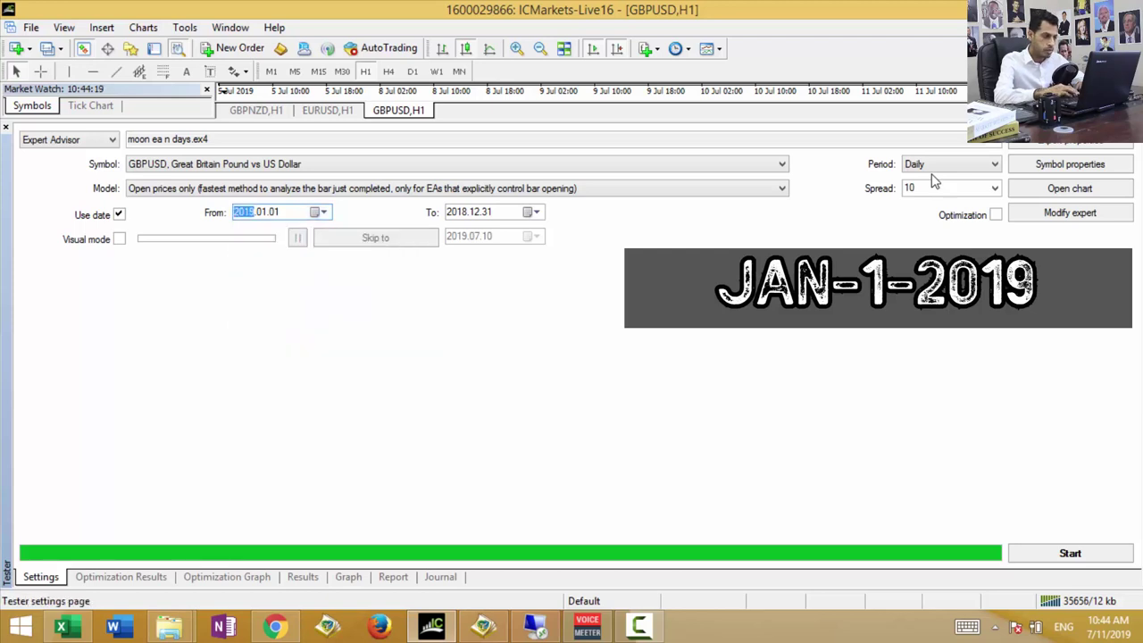
- Set the backtest end date to today, 2019.07.11, and run the GBPUSD test
left_click(531, 211)
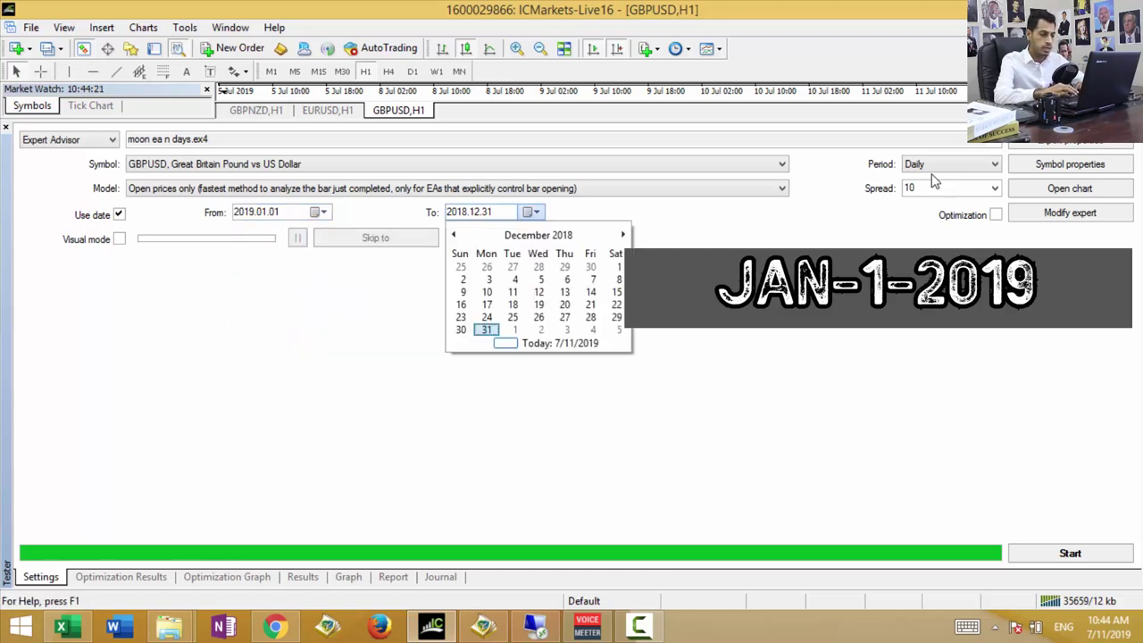
left_click(560, 343)
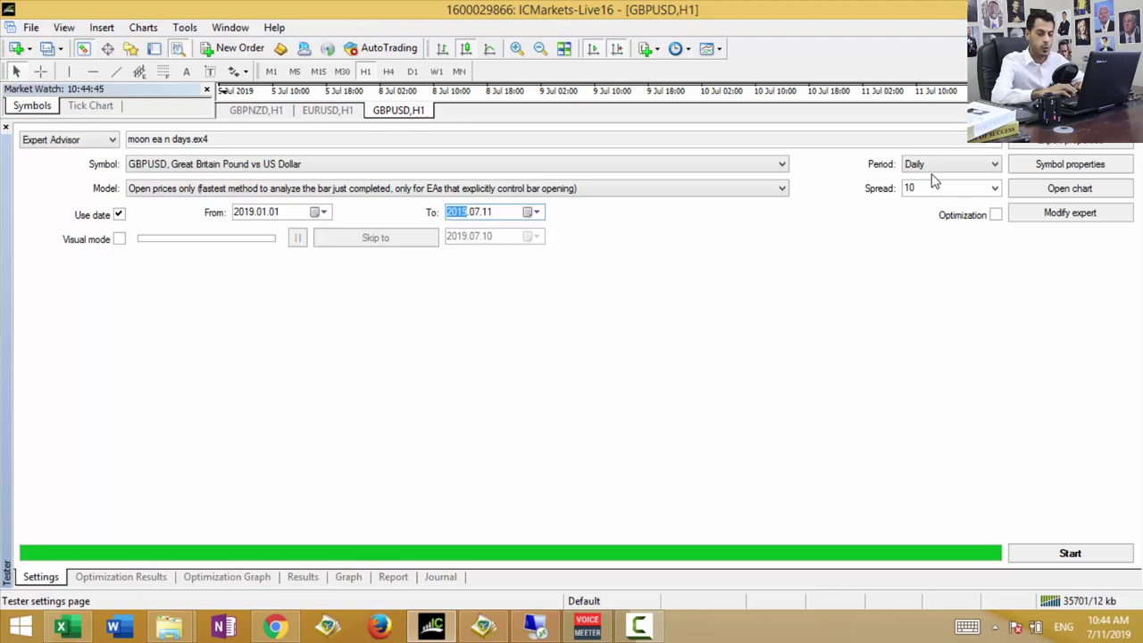
key("Return")
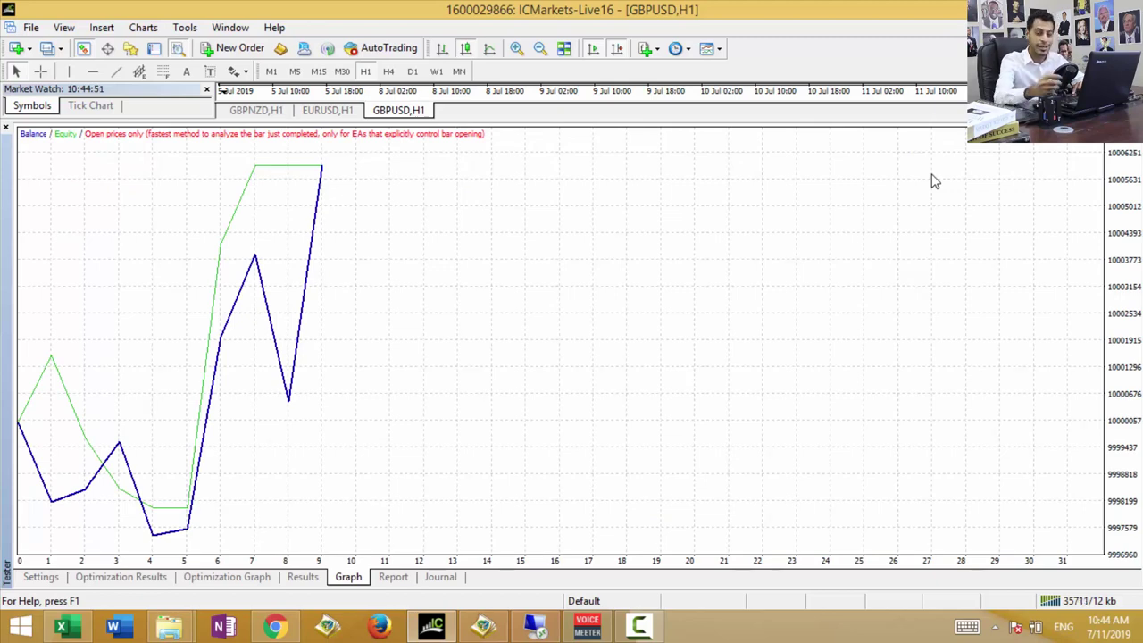
- Change the strategy tester's symbol to AUDUSD, Australian Dollar vs US Dollar
key("Right")
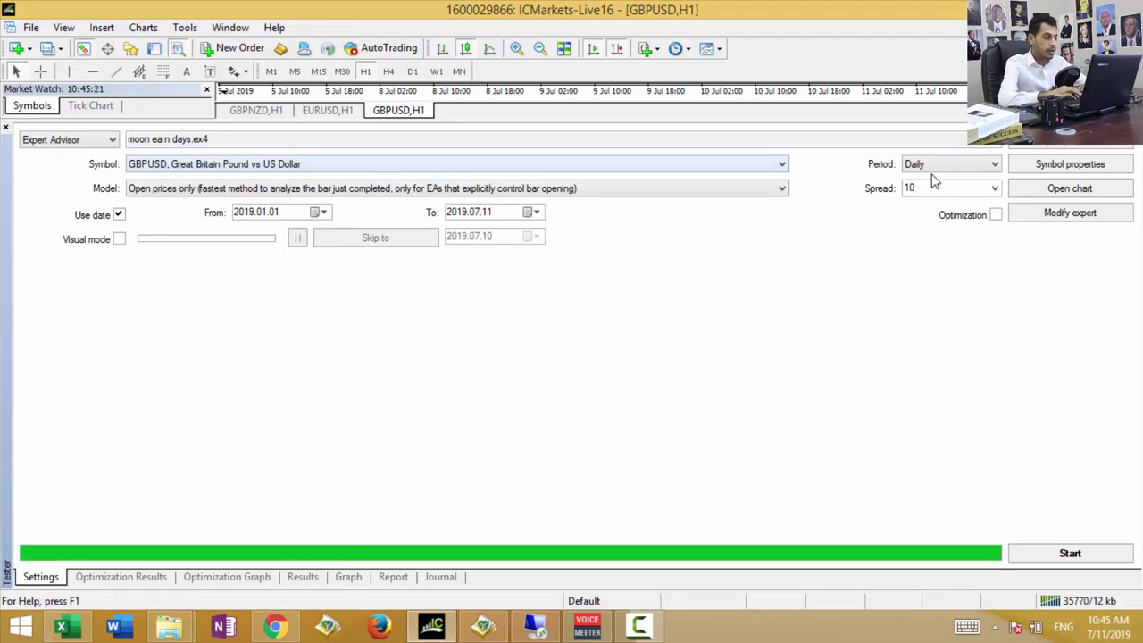
key("alt+Down")
key("Down")
key("Down")
key("Down")
key("Down")
key("Down")
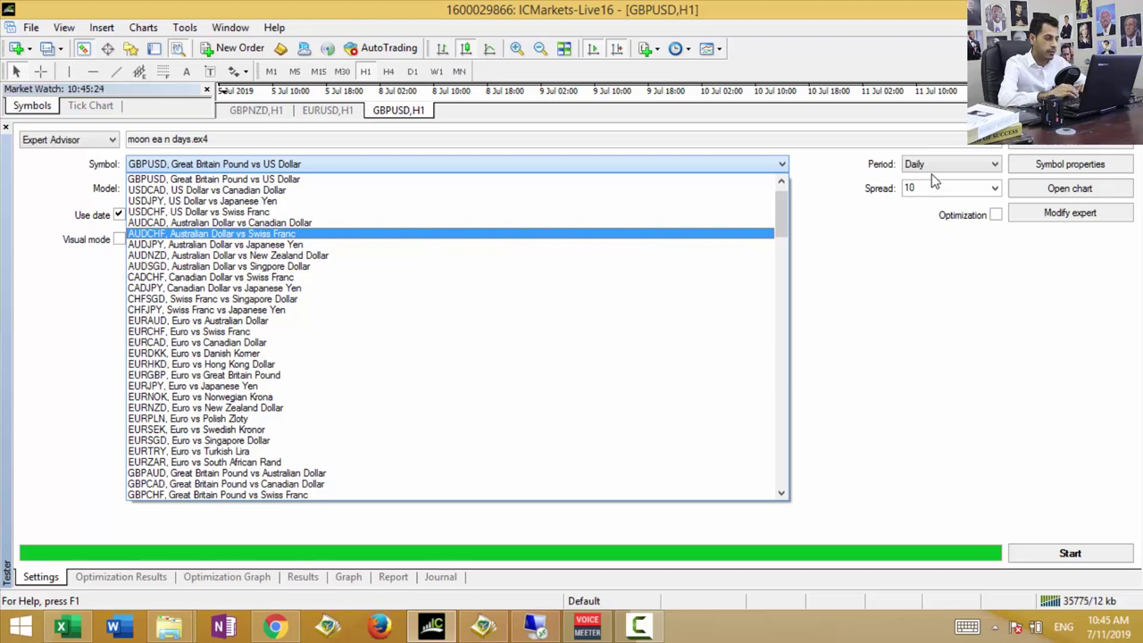
scroll(933, 181, "up", 1)
key("Up")
key("Up")
key("Up")
key("Up")
key("Up")
key("Up")
key("Up")
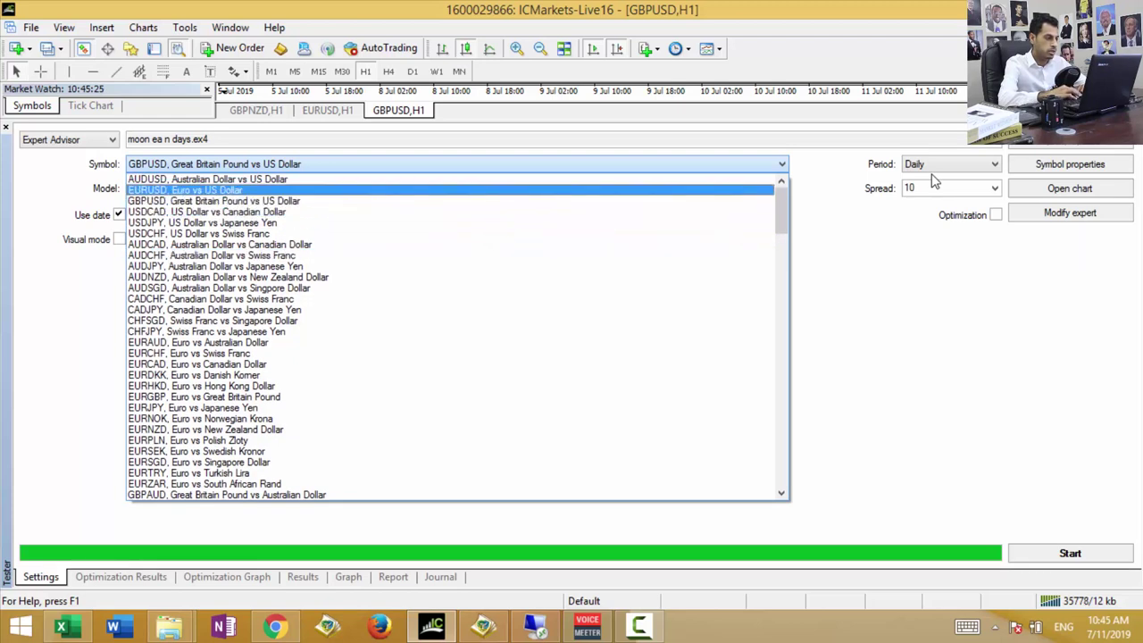
key("Return")
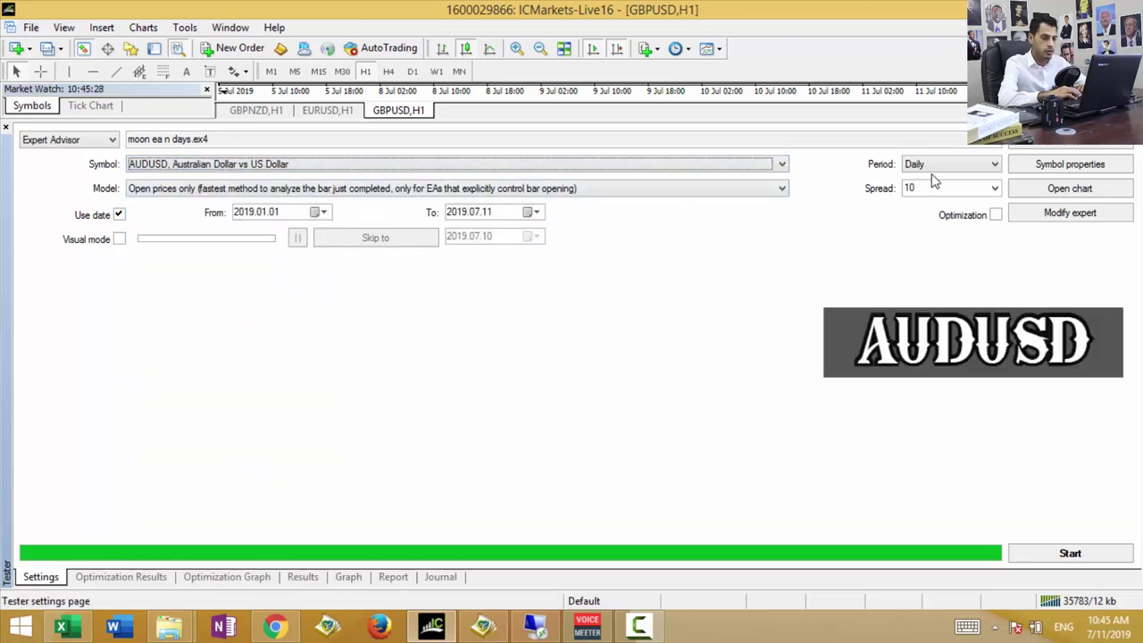
- Set the AUDUSD test's start date to 2000.01.01
left_click(995, 215)
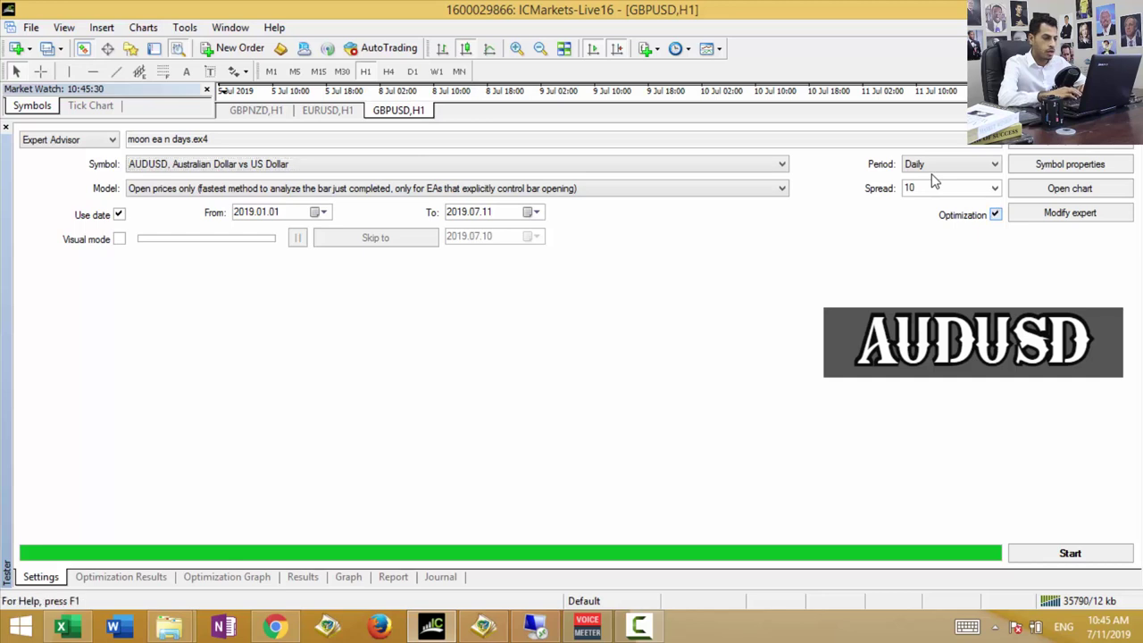
key("space")
left_click(318, 212)
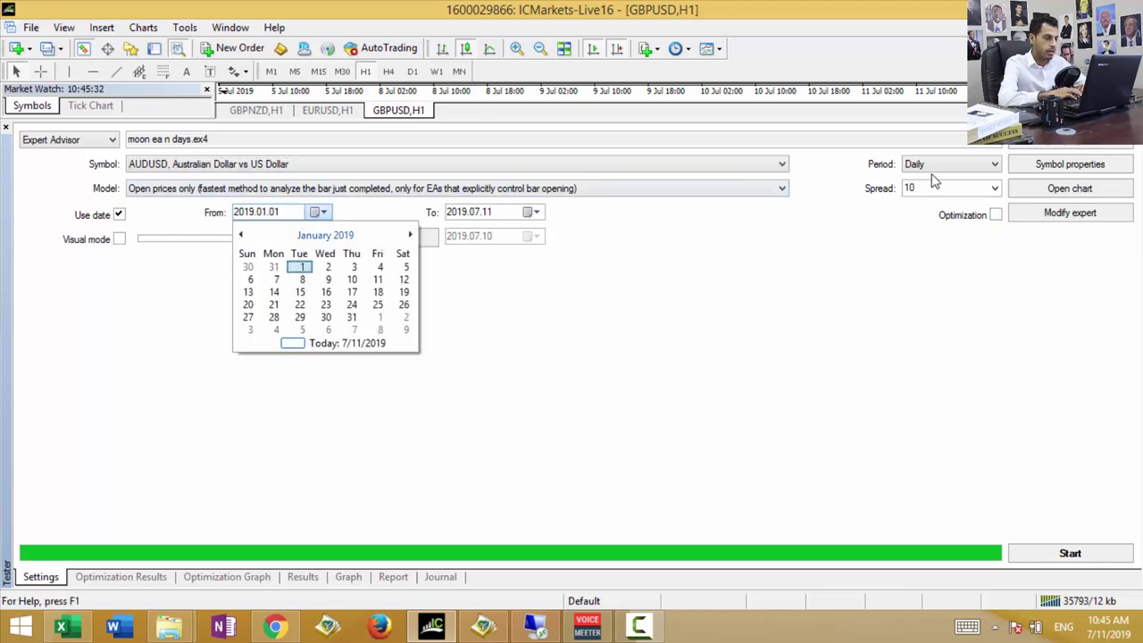
left_click(325, 235)
left_click(325, 235)
left_click(240, 234)
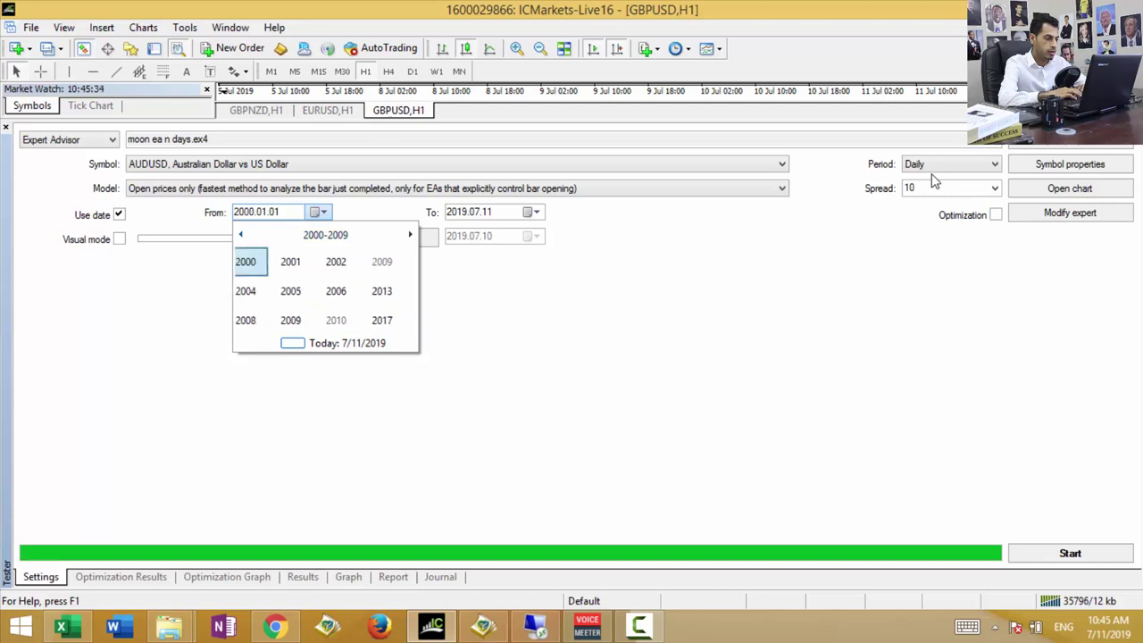
left_click(302, 262)
key("ctrl+Down")
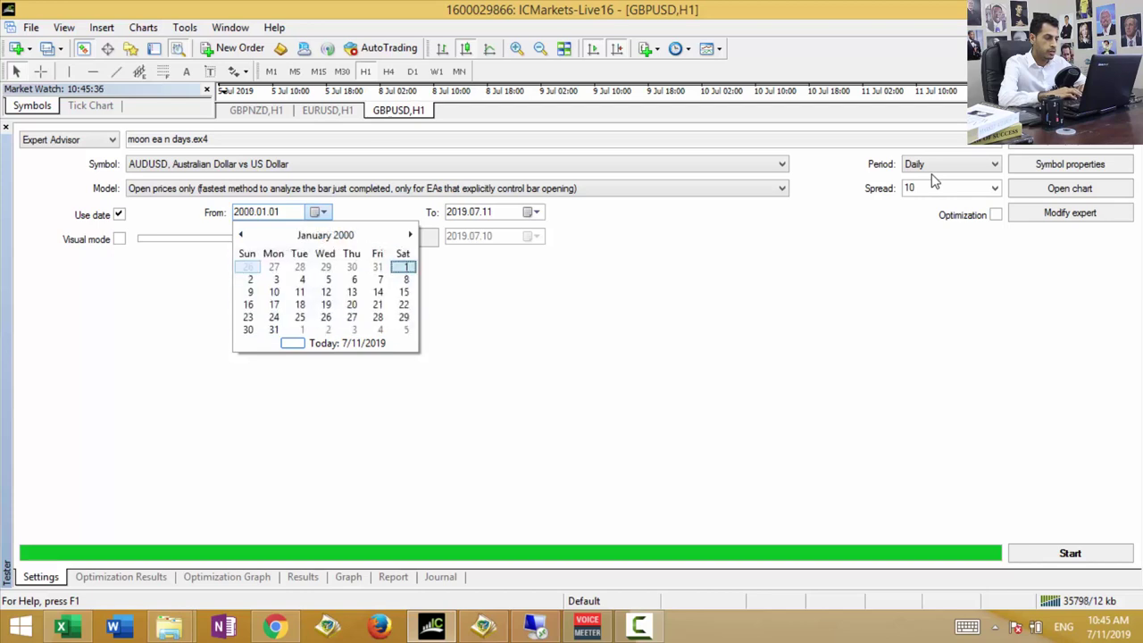
key("Return")
- Set the AUDUSD test's end date to 2018.12.31
left_click(533, 211)
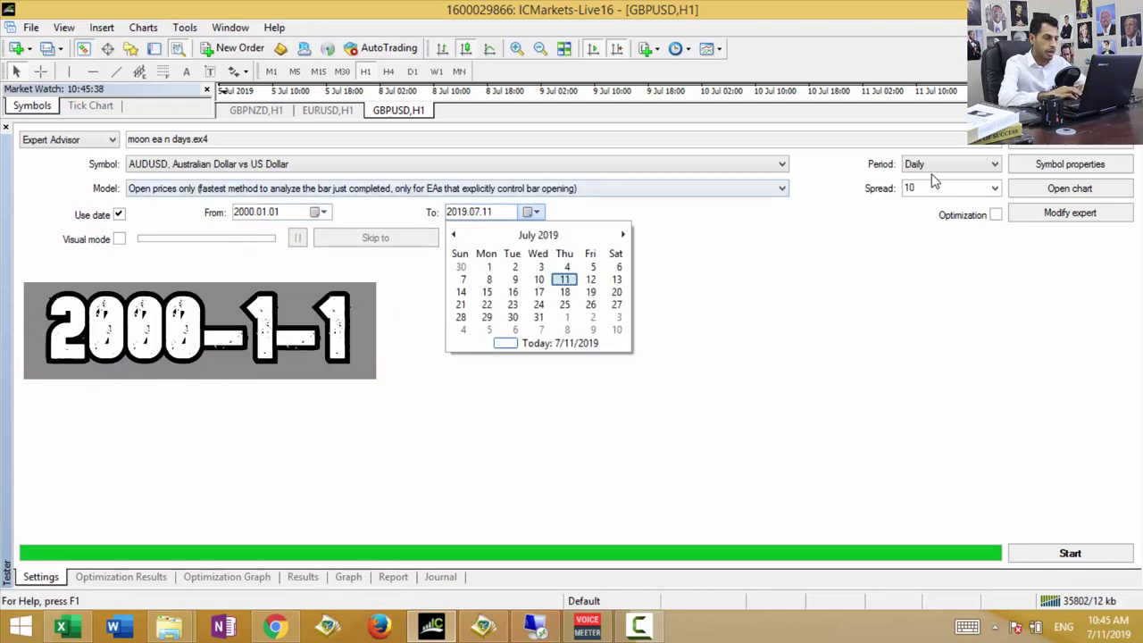
left_click(538, 235)
left_click(453, 234)
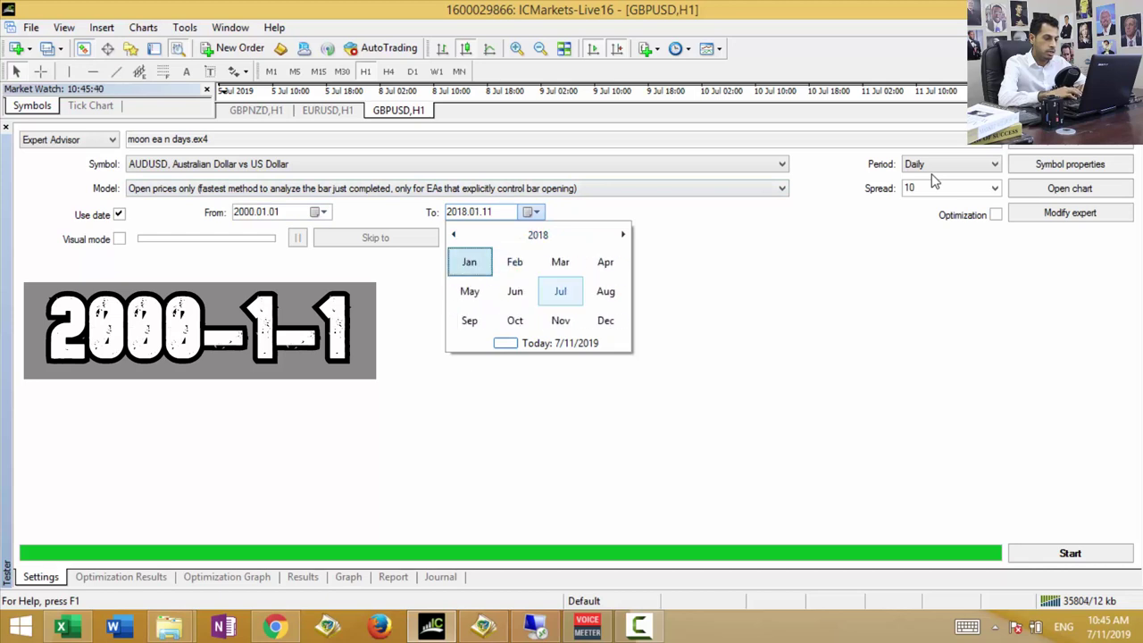
key("End")
key("ctrl+Down")
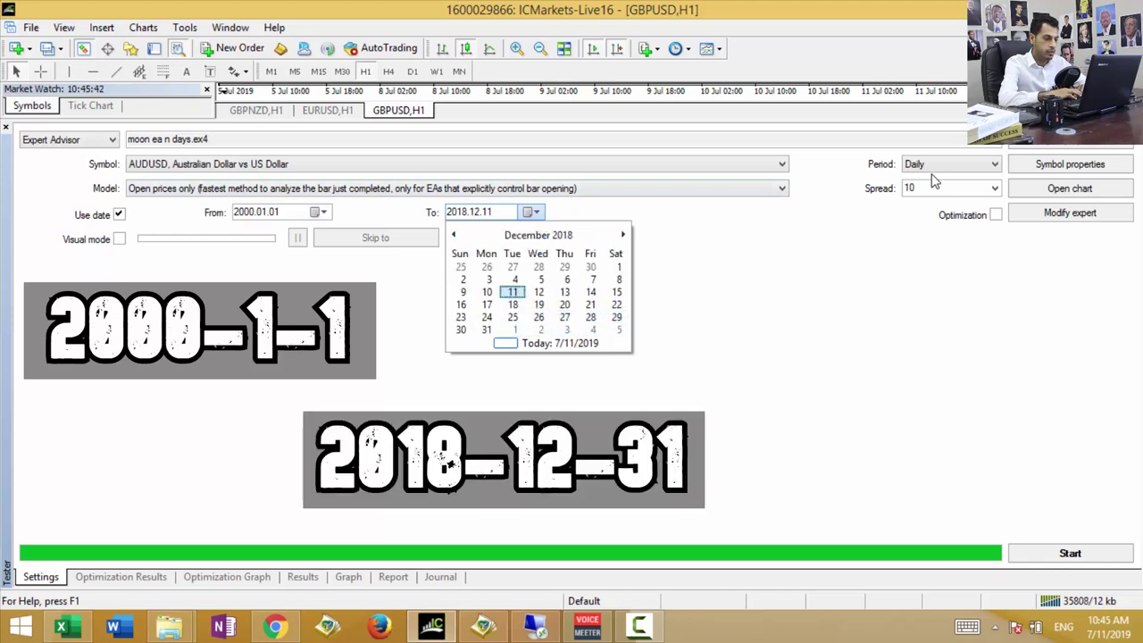
key("End")
key("Return")
- Run the optimization on AUDUSD and backtest its most profitable pass, 725, with nbuy=5 and nsell=25
left_click(995, 214)
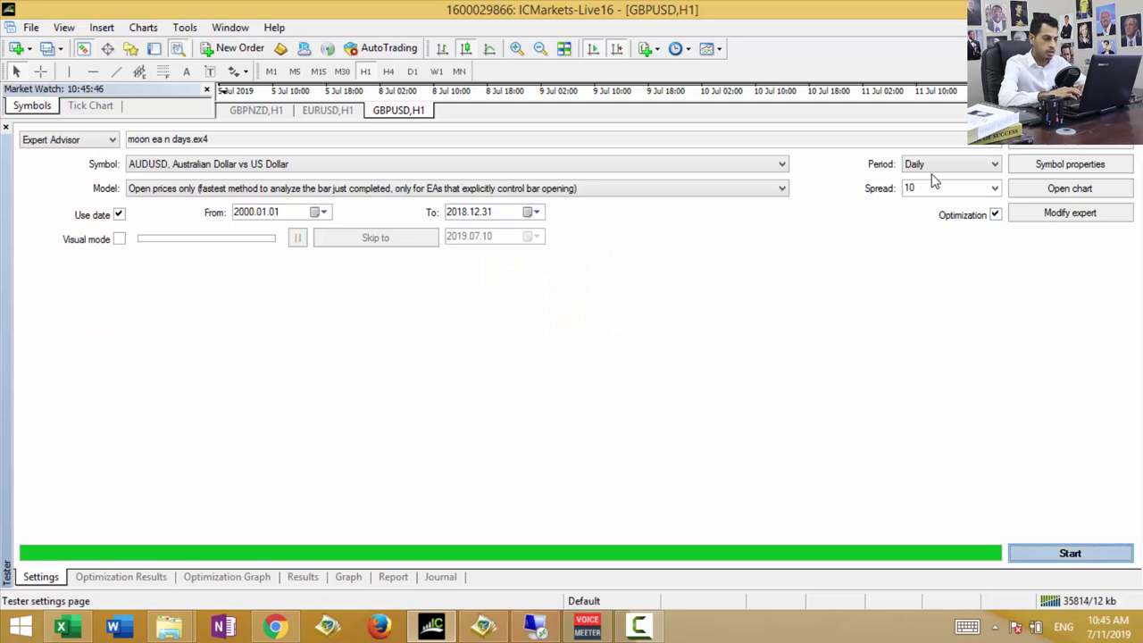
key("Return")
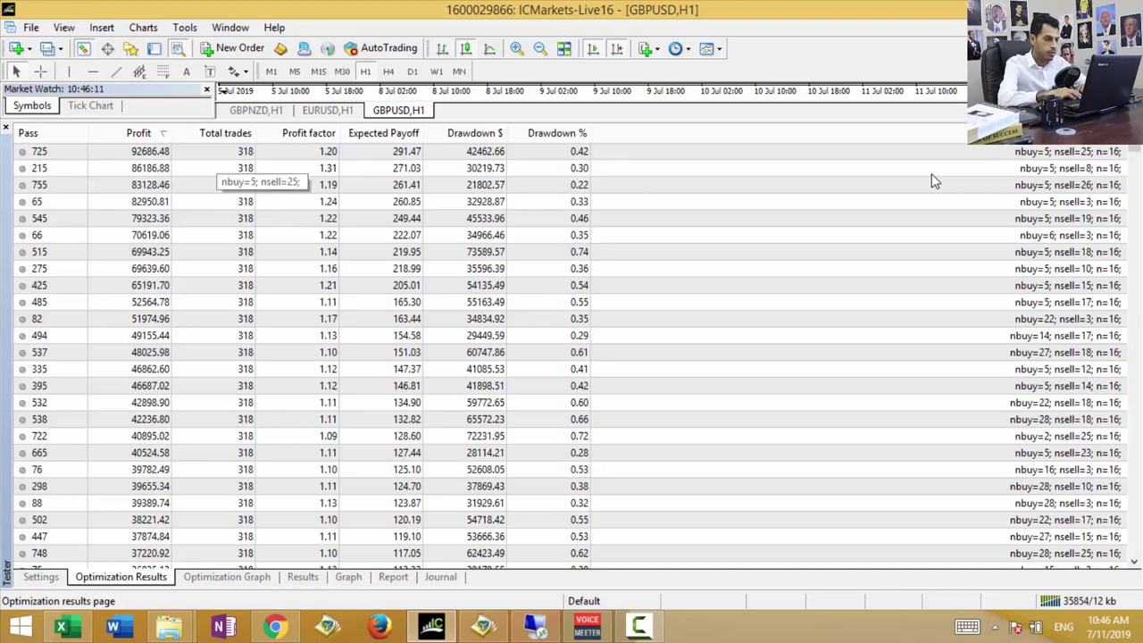
double_click(217, 154)
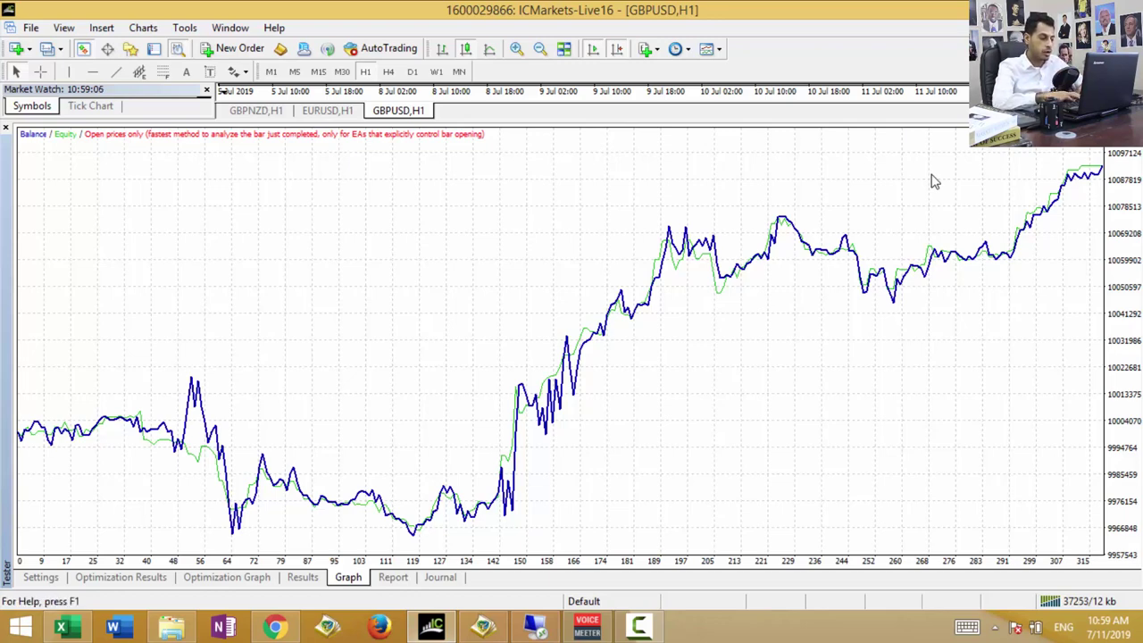
- Move the AUDUSD backtest's start date to 2019.01.01
key("ctrl+Tab")
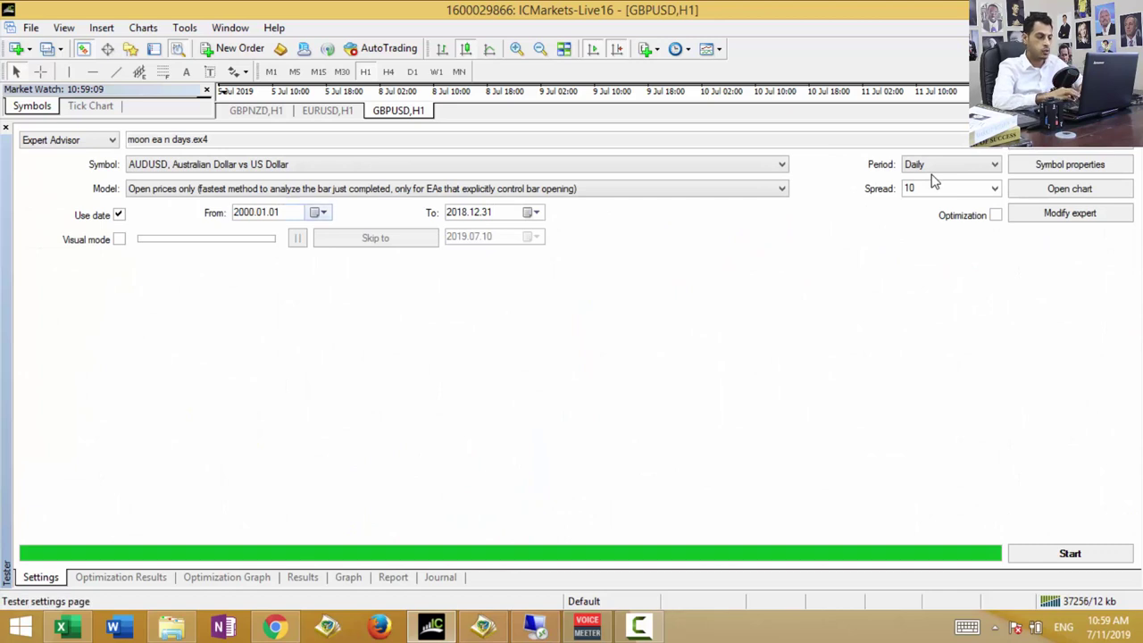
key("alt+Down")
key("ctrl+Up")
key("ctrl+Up")
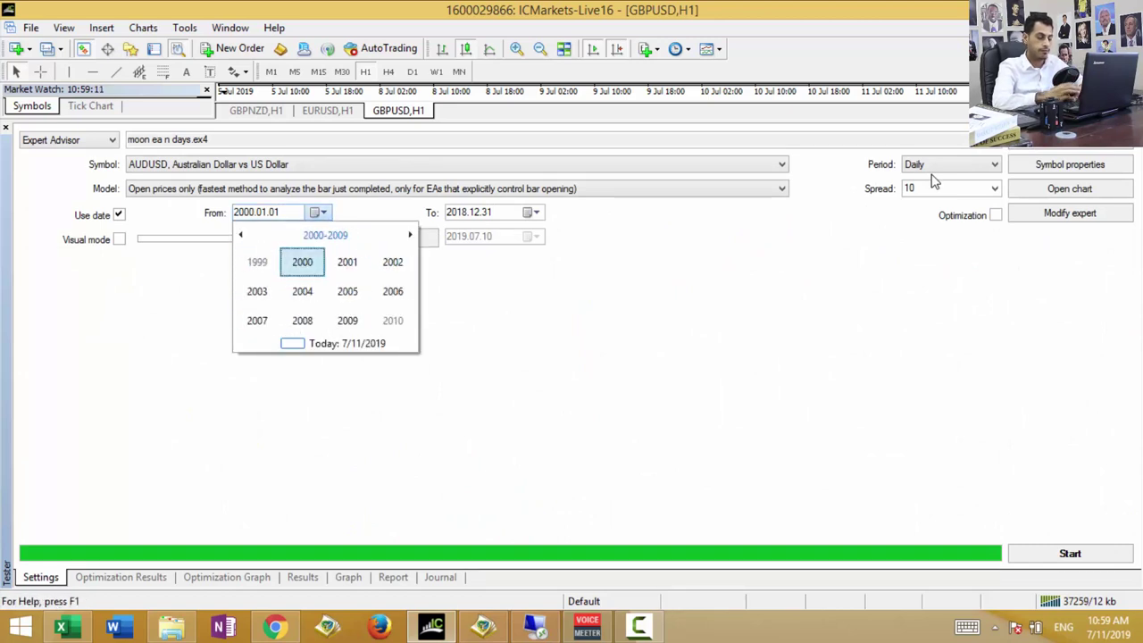
key("Page_Down")
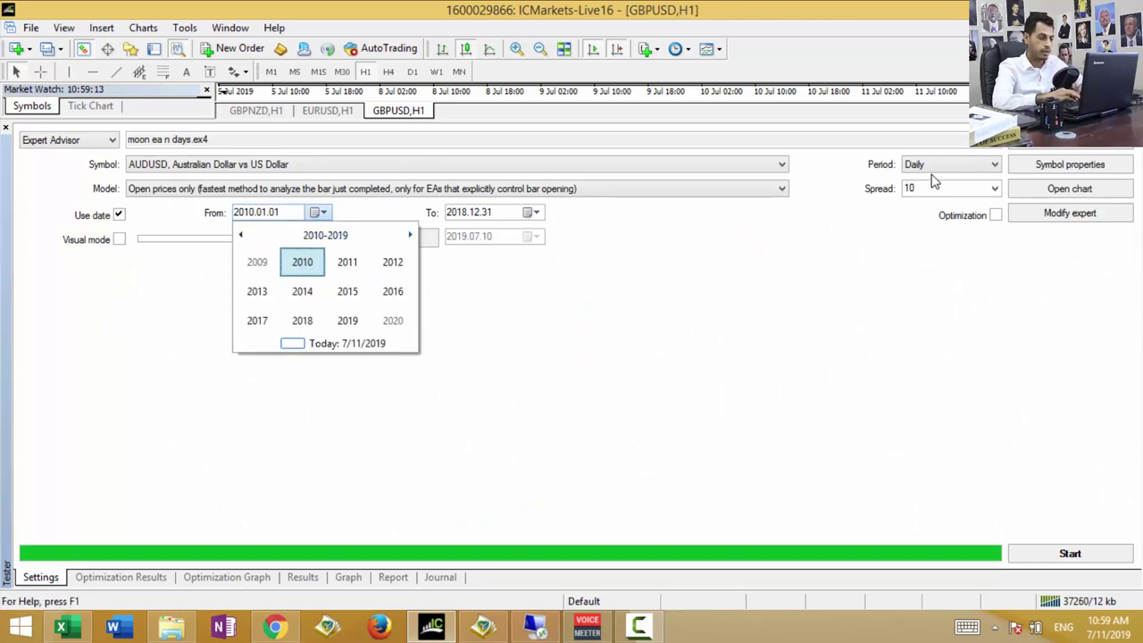
key("Return")
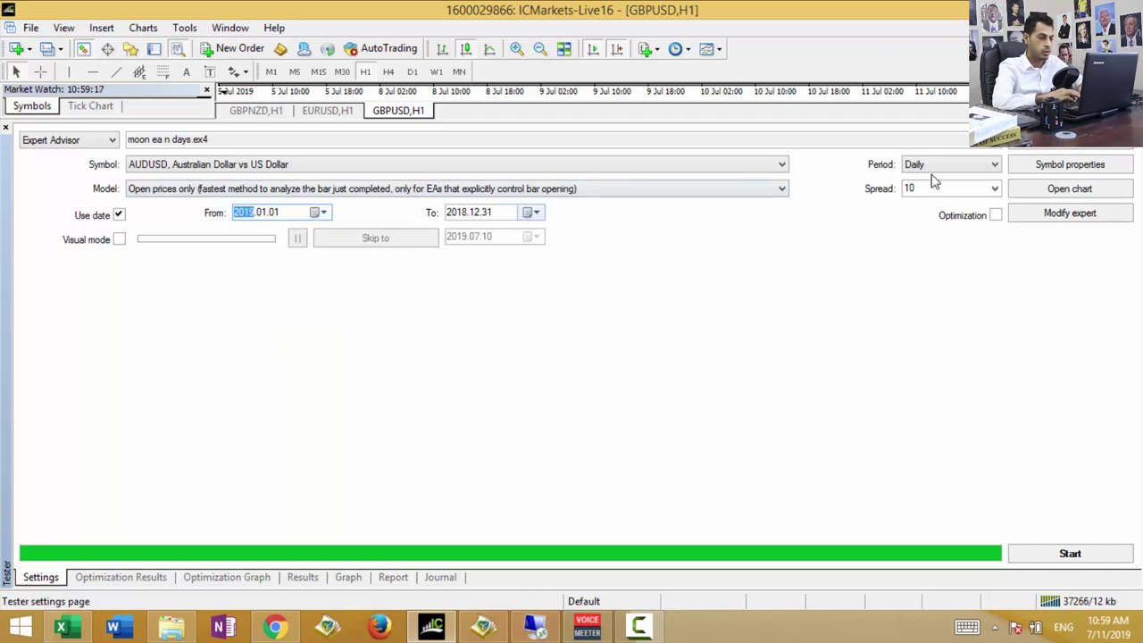
- Set the end date to 2019.07.11, run the AUDUSD test and view its report and balance graph
key("Tab")
key("F4")
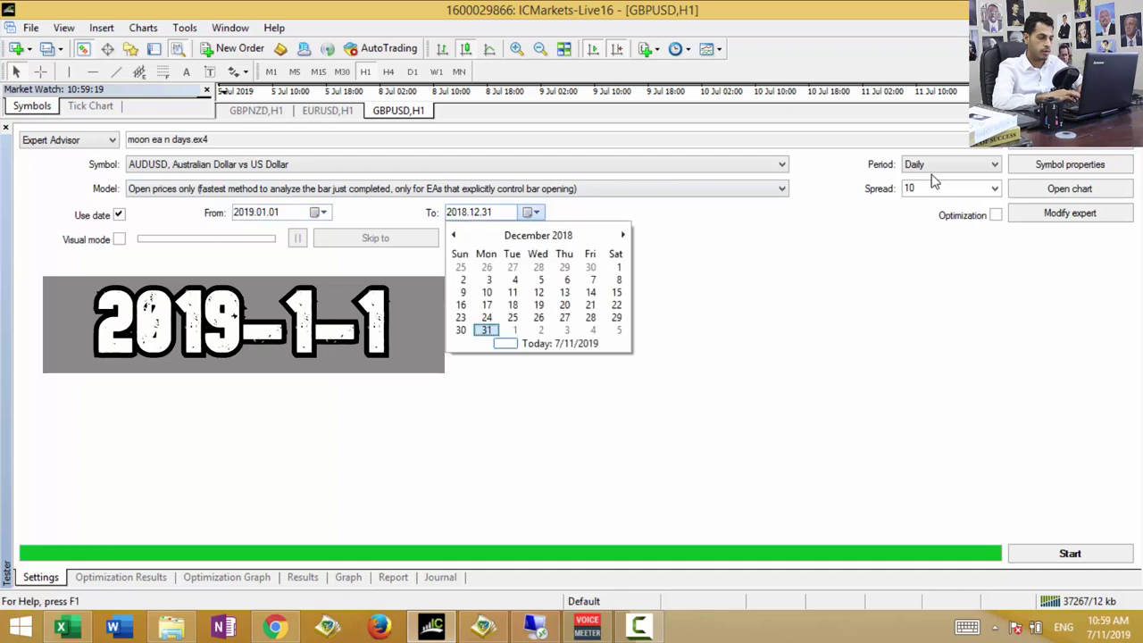
key("Return")
type("2019.07")
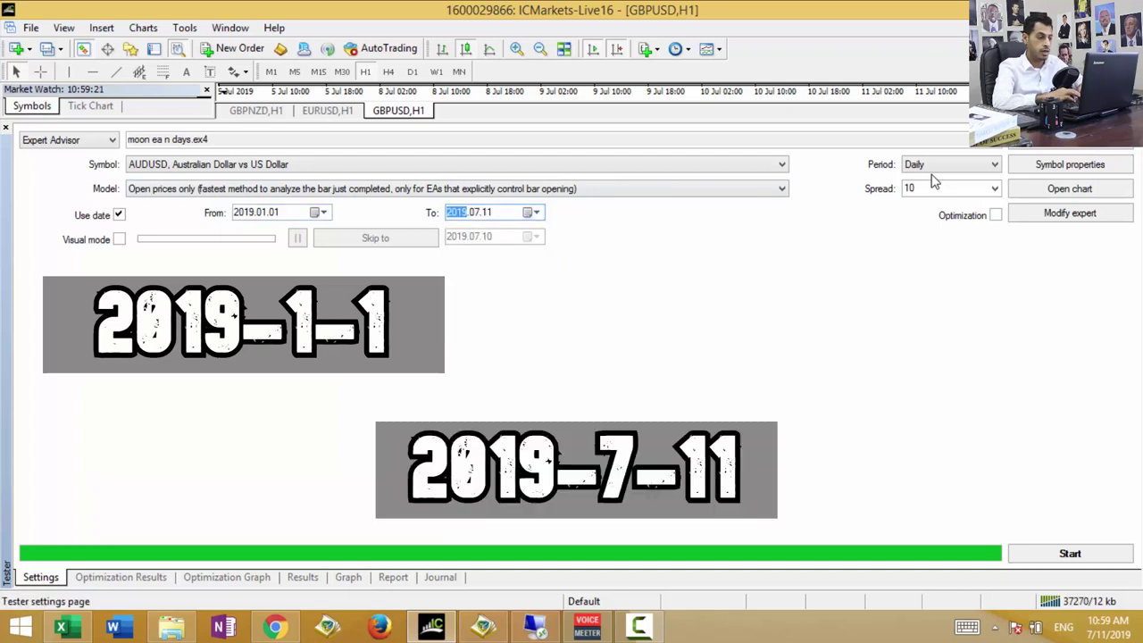
key("Return")
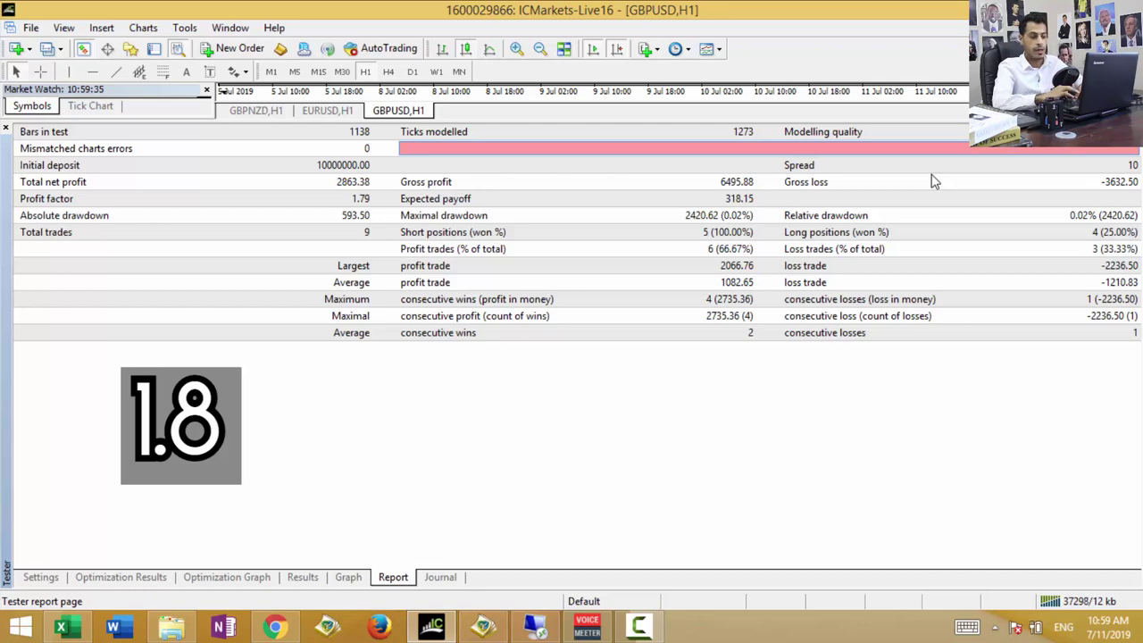
key("Left")
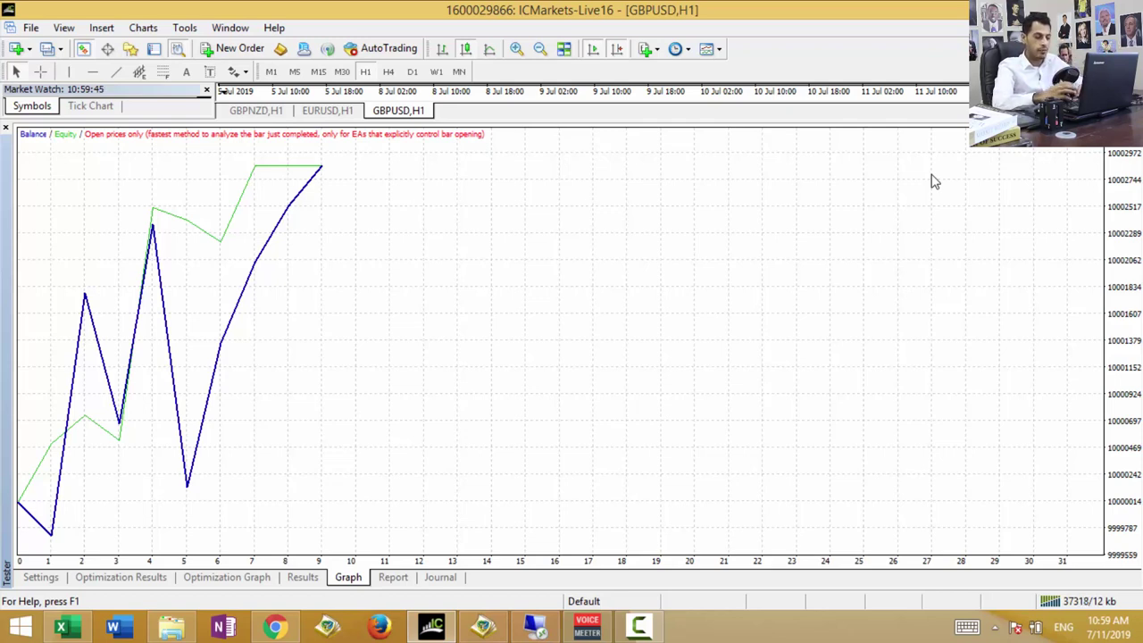
- Switch to the TradingView chart and compare the moon-phase markers with GBPUSD's daily price swings from 2013 to 2015
key("alt+Tab")
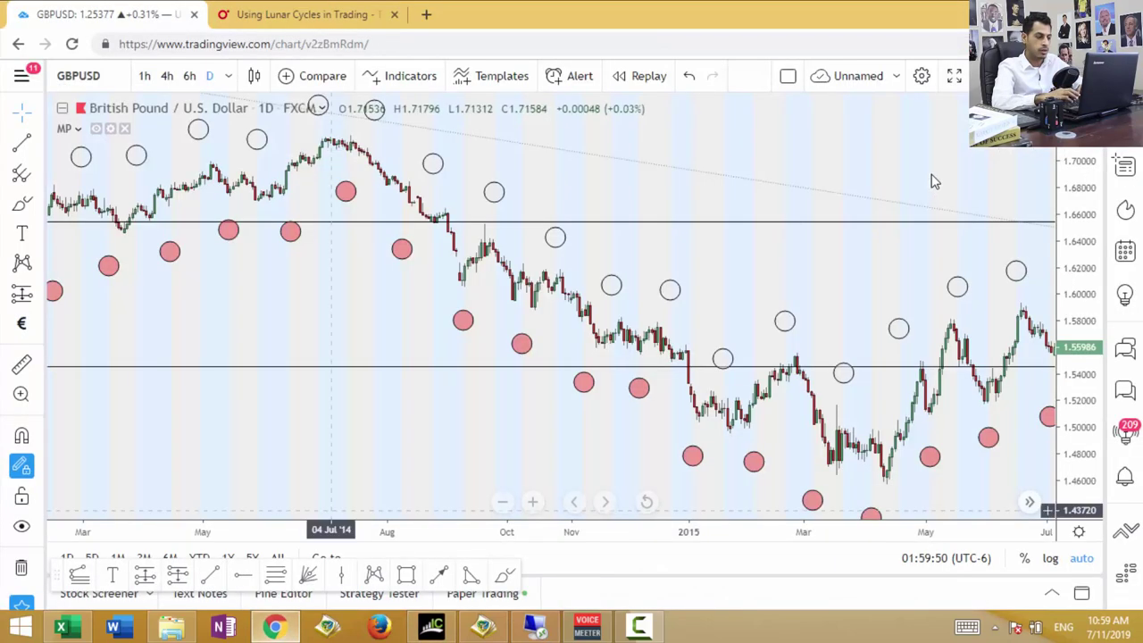
left_click_drag(412, 349, 760, 294)
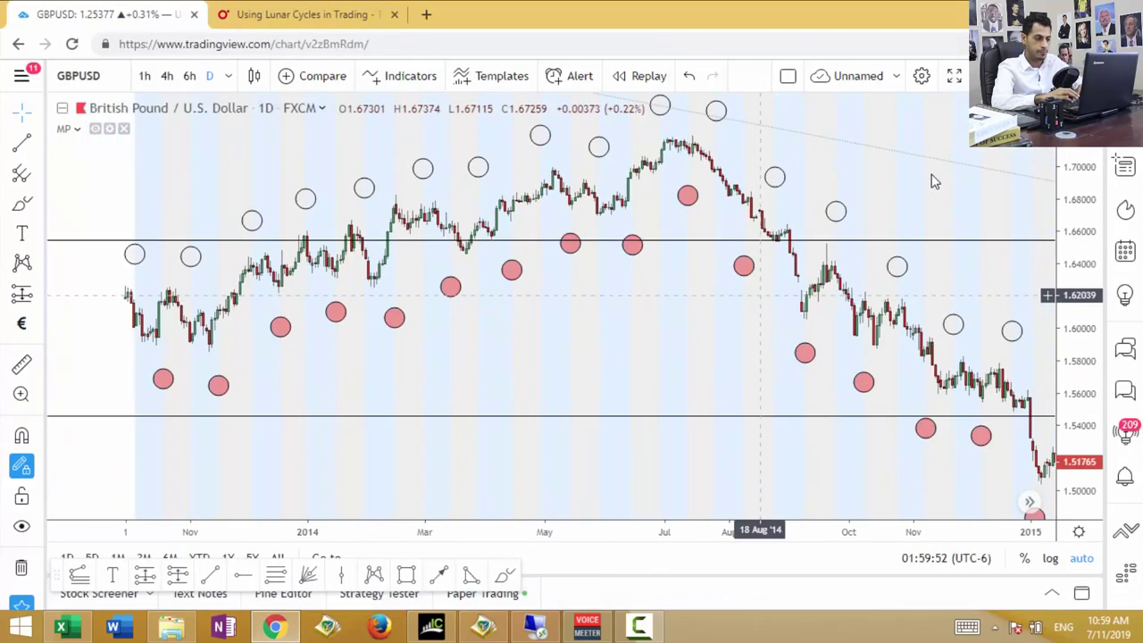
left_click_drag(524, 326, 890, 333)
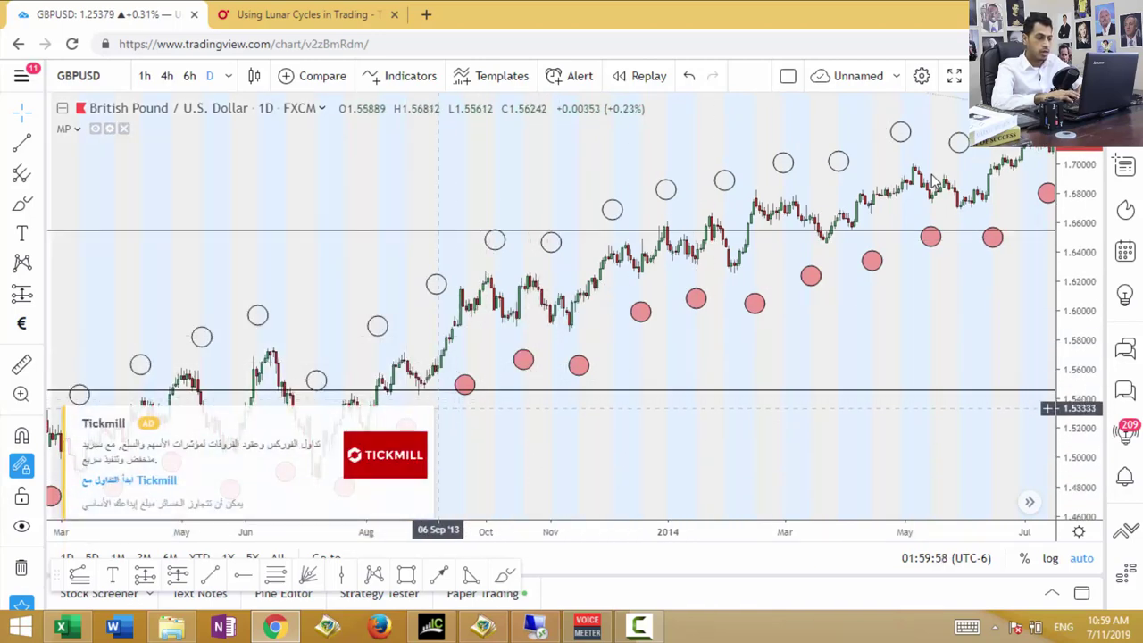
left_click(421, 414)
left_click(403, 463)
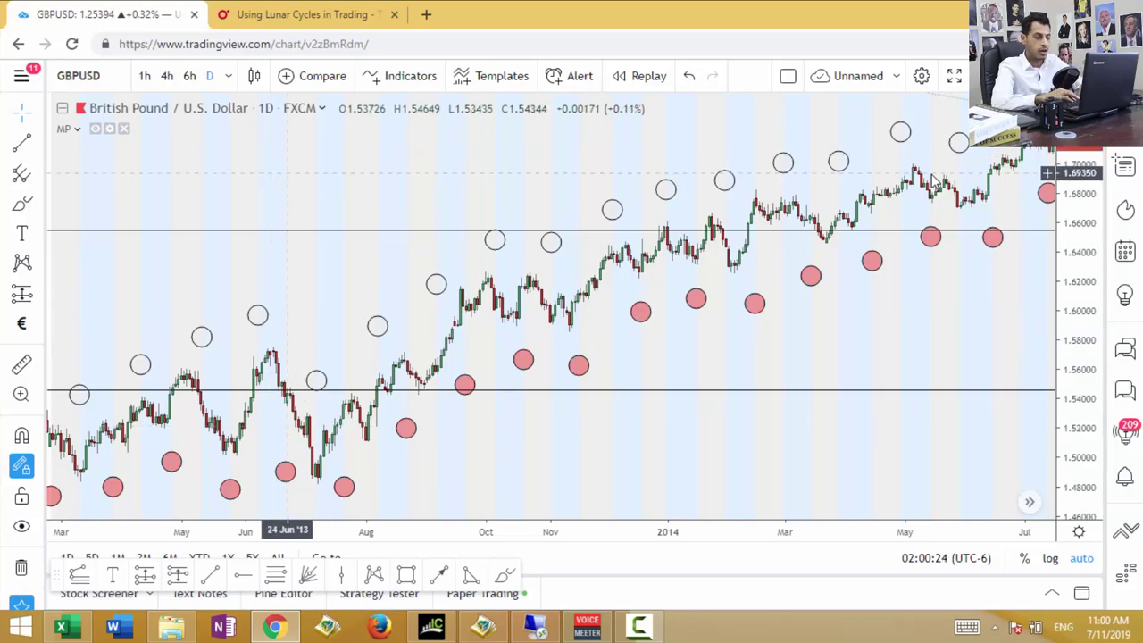
left_click_drag(296, 180, 515, 221)
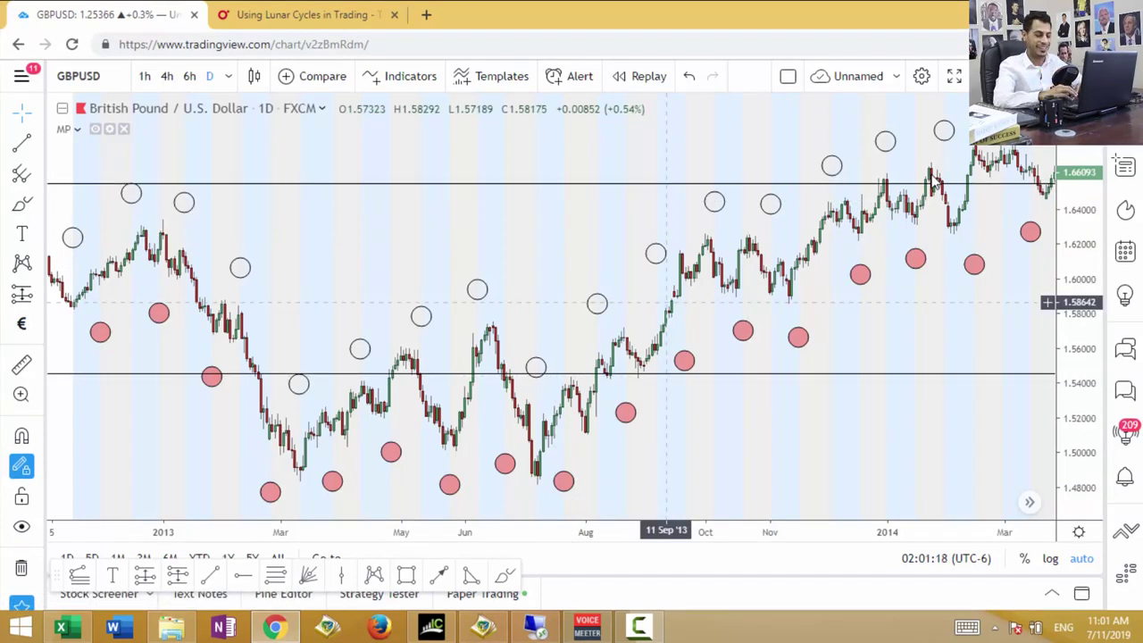
- Switch back to MetaTrader and select the expert advisor 50 patterns GBPNZD Trend Breakout.ex4 for testing
left_click(432, 627)
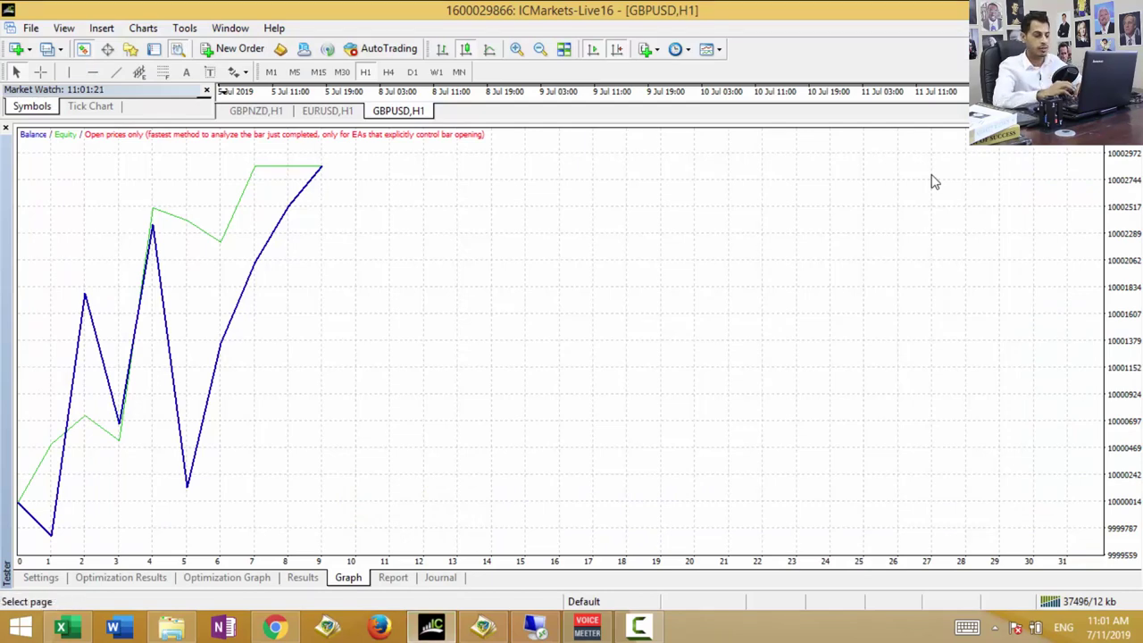
key("ctrl+Tab")
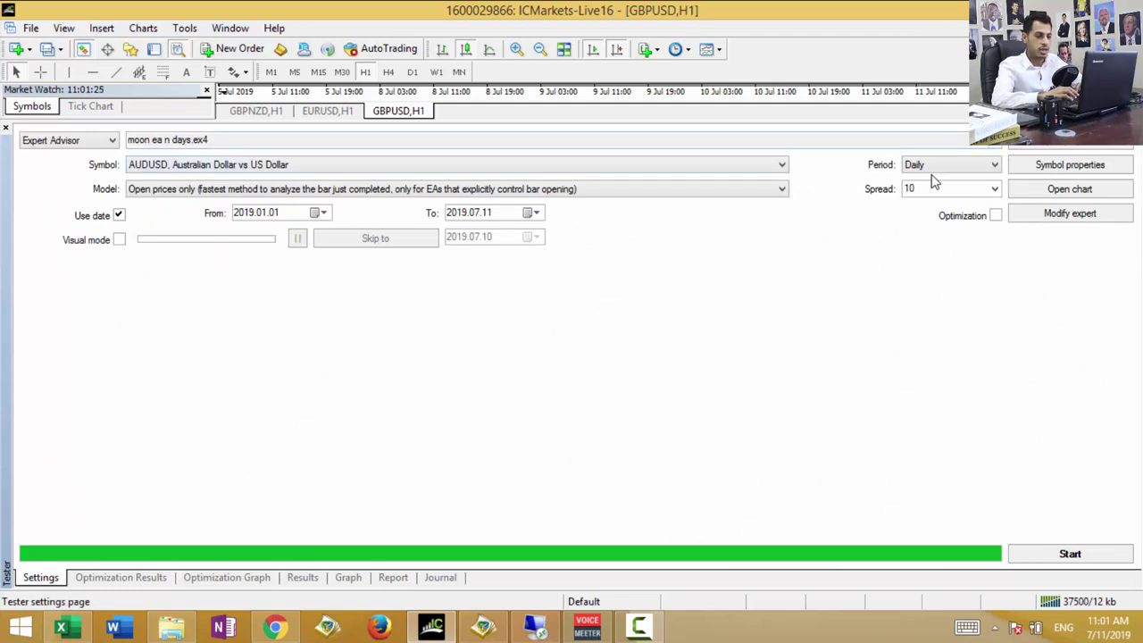
key("alt+Down")
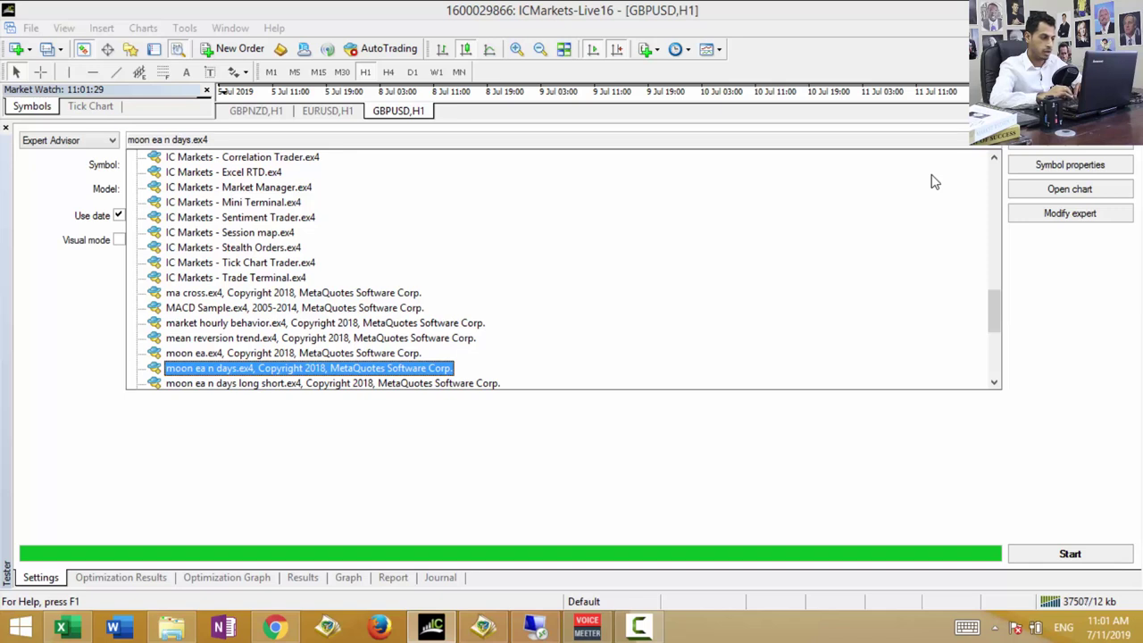
scroll(935, 182, "up", 15)
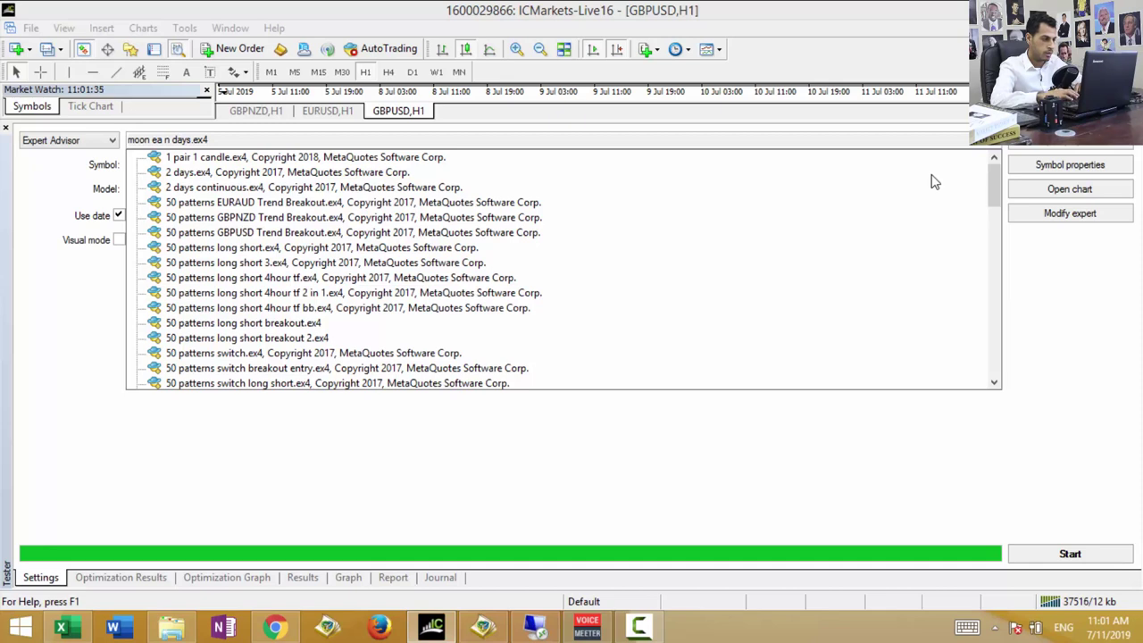
key("5")
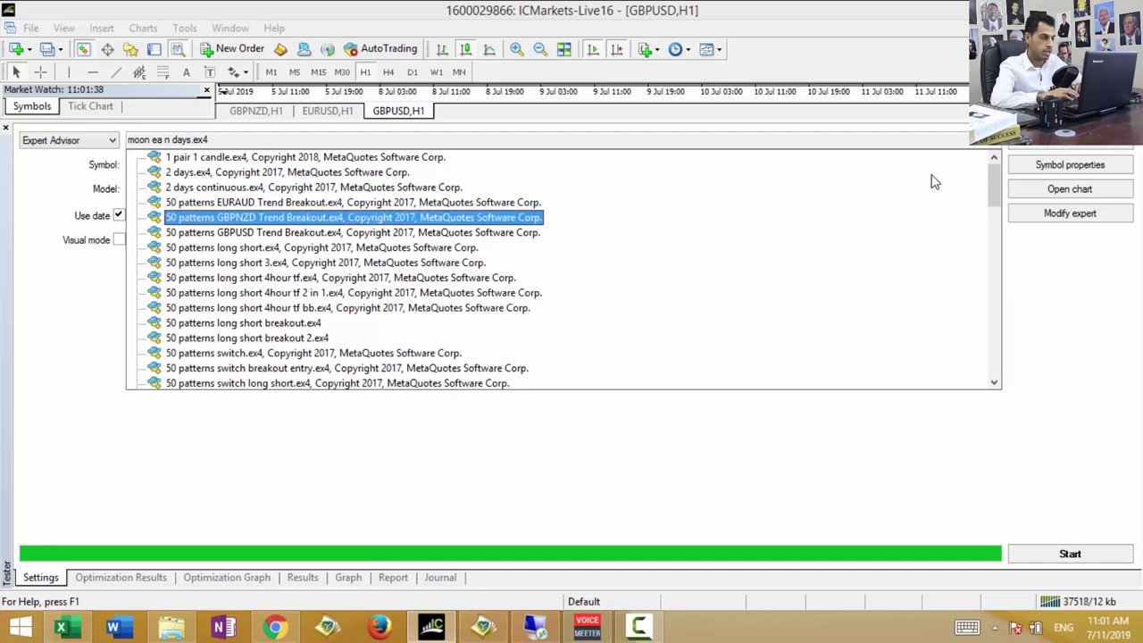
key("Return")
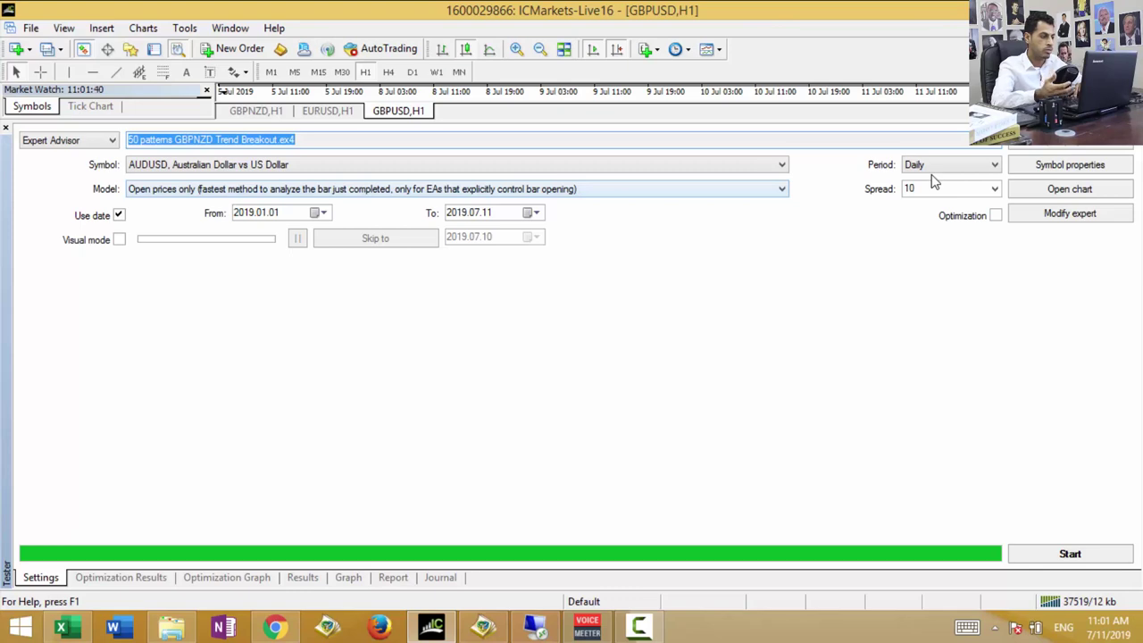
- Set the trend breakout expert's test symbol to EURCHF, Euro vs Swiss Franc
key("Tab")
key("alt+Down")
key("Down")
key("Down")
key("Down")
key("Down")
key("Down")
key("Down")
key("Down")
key("Down")
key("Down")
key("Down")
key("Down")
key("Down")
key("Down")
key("Down")
key("Down")
key("Down")
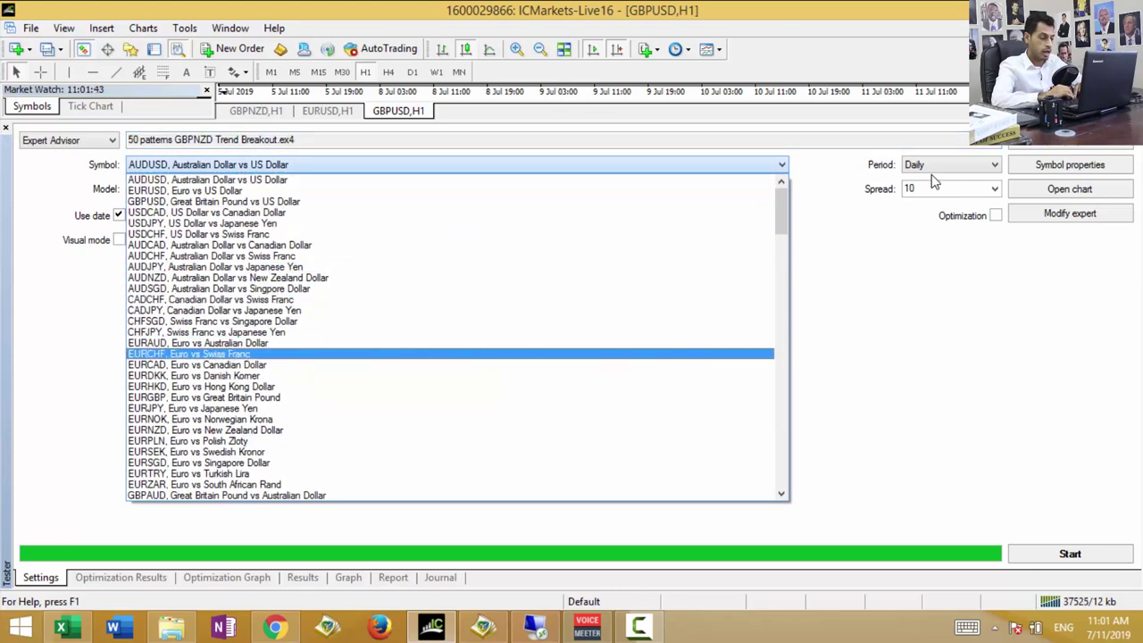
key("Return")
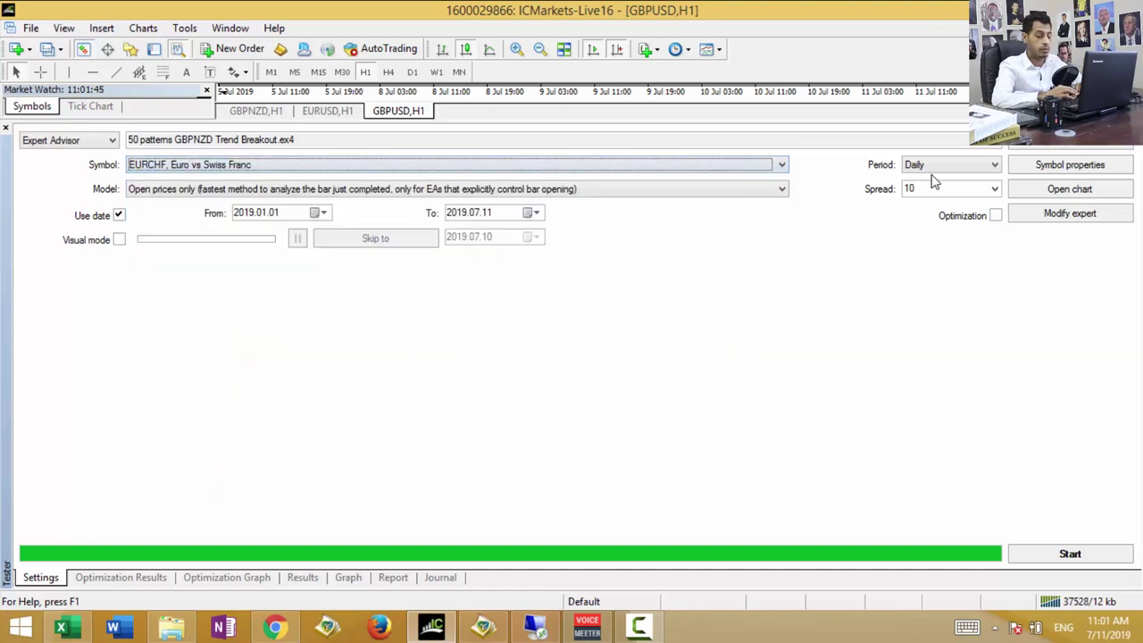
- Set the trend breakout expert's test symbol to GBPNZD, Great Britain Pound vs New Zealand Dollar
key("alt+Down")
scroll(931, 181, "down", 3)
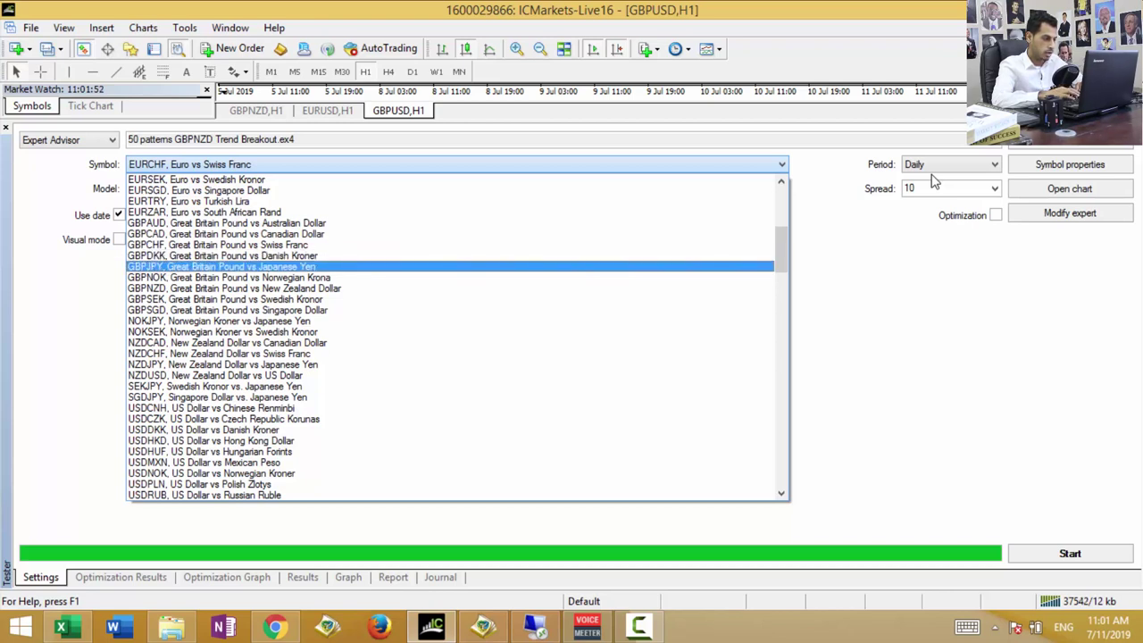
key("Down")
key("Down")
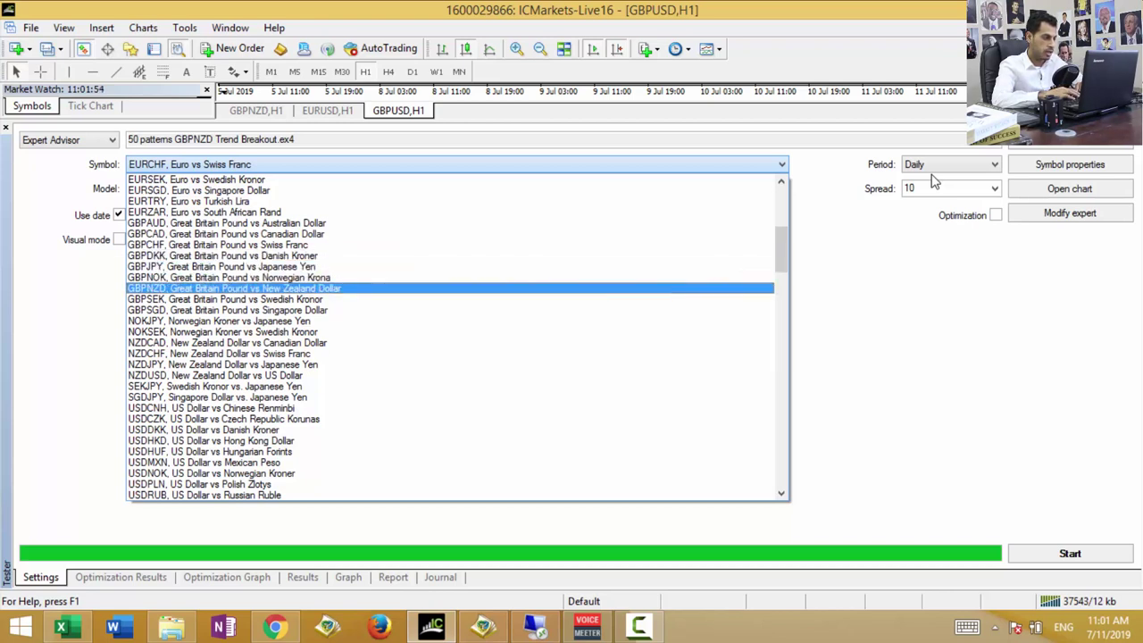
key("Return")
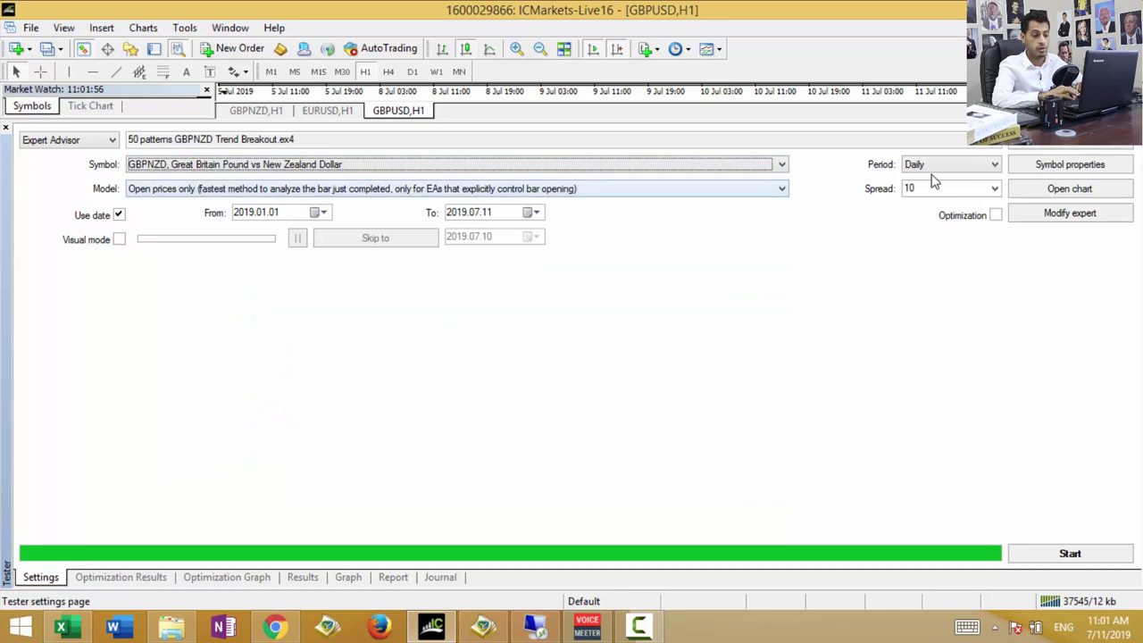
- Set the test period to M5
left_click(931, 171)
key("Up")
key("Up")
key("Up")
key("Up")
key("Up")
key("Return")
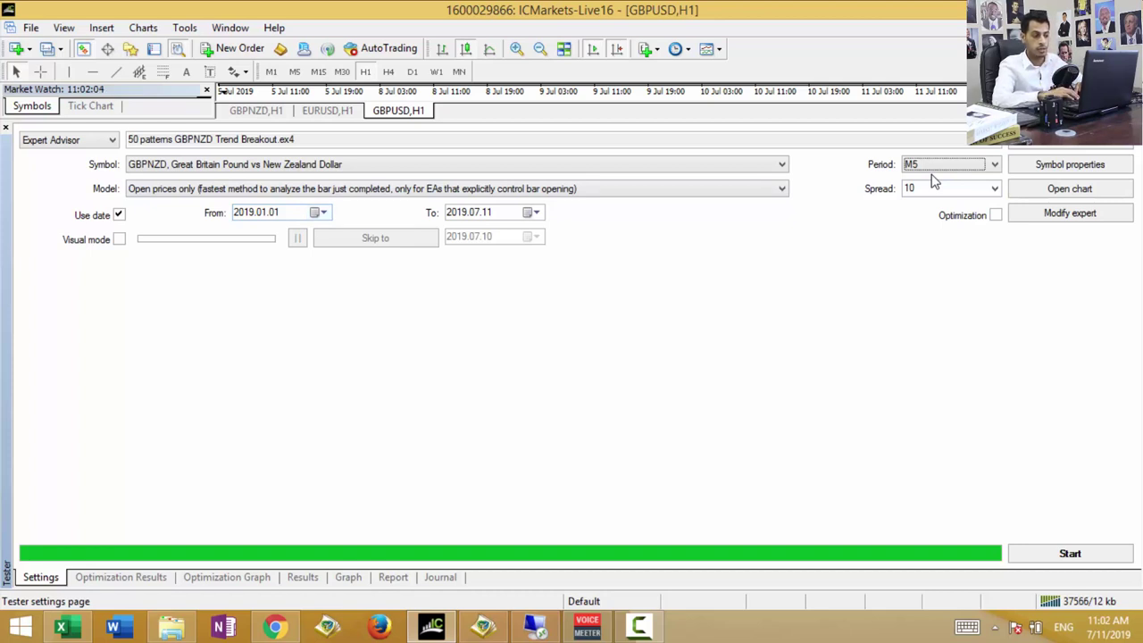
- Set the test's start date to 2019.06.20
key("Tab")
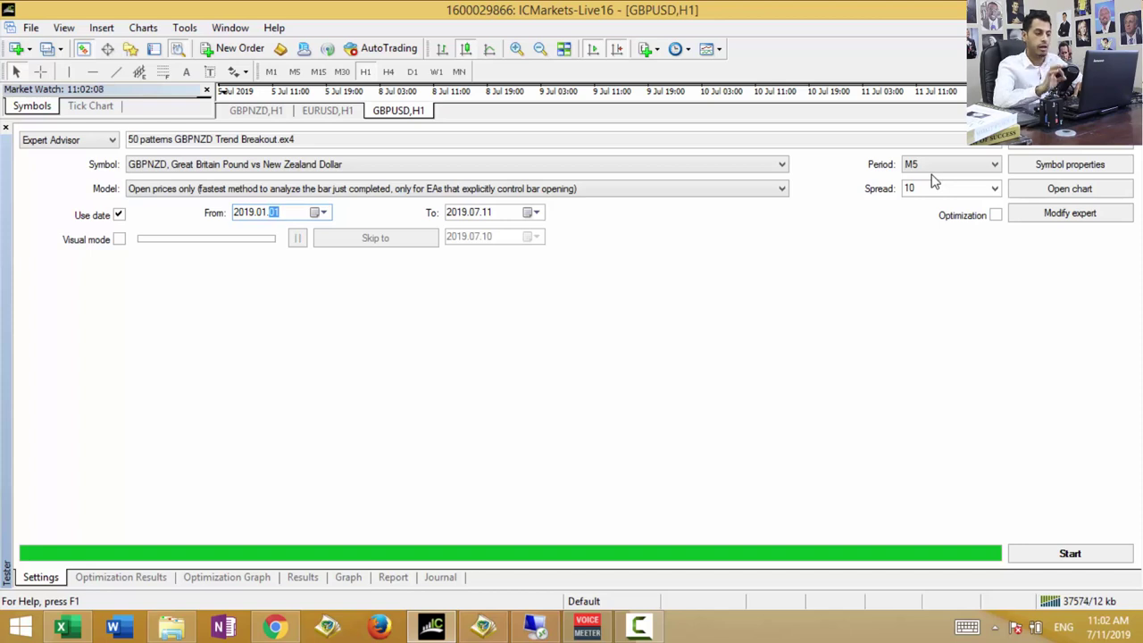
key("alt+Down")
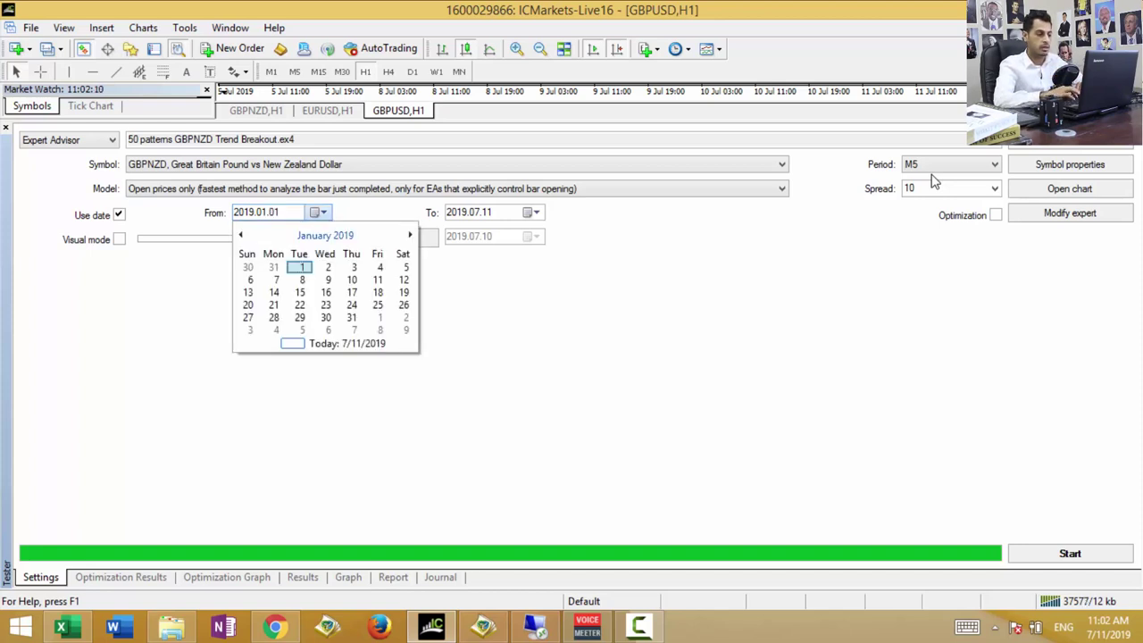
key("ctrl+Up")
key("Right")
key("Right")
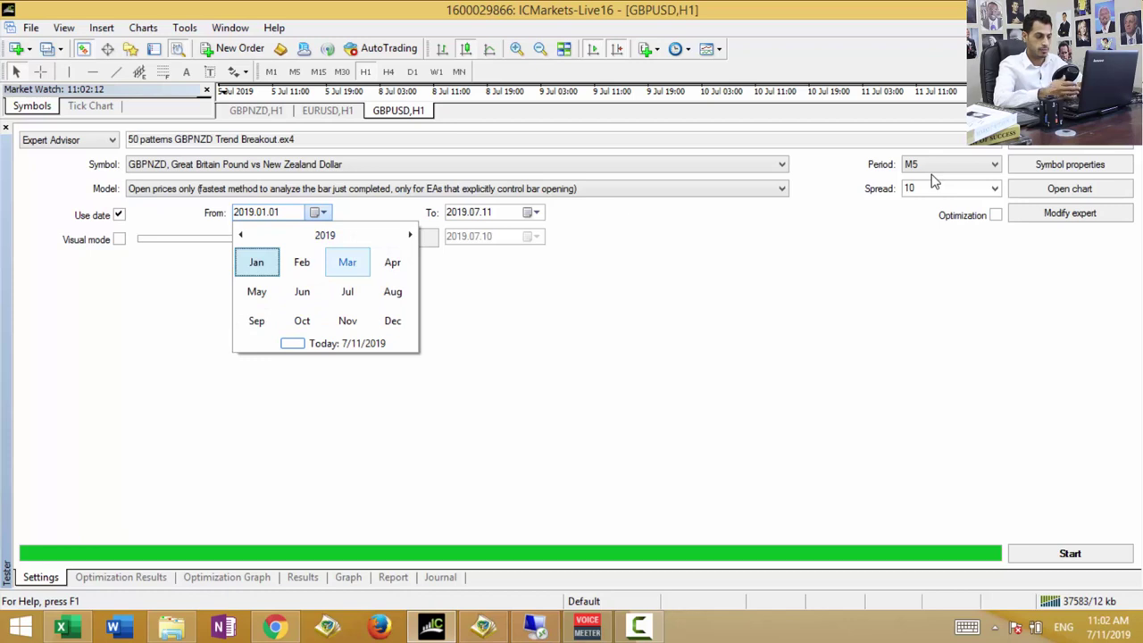
key("Down")
key("Left")
key("Return")
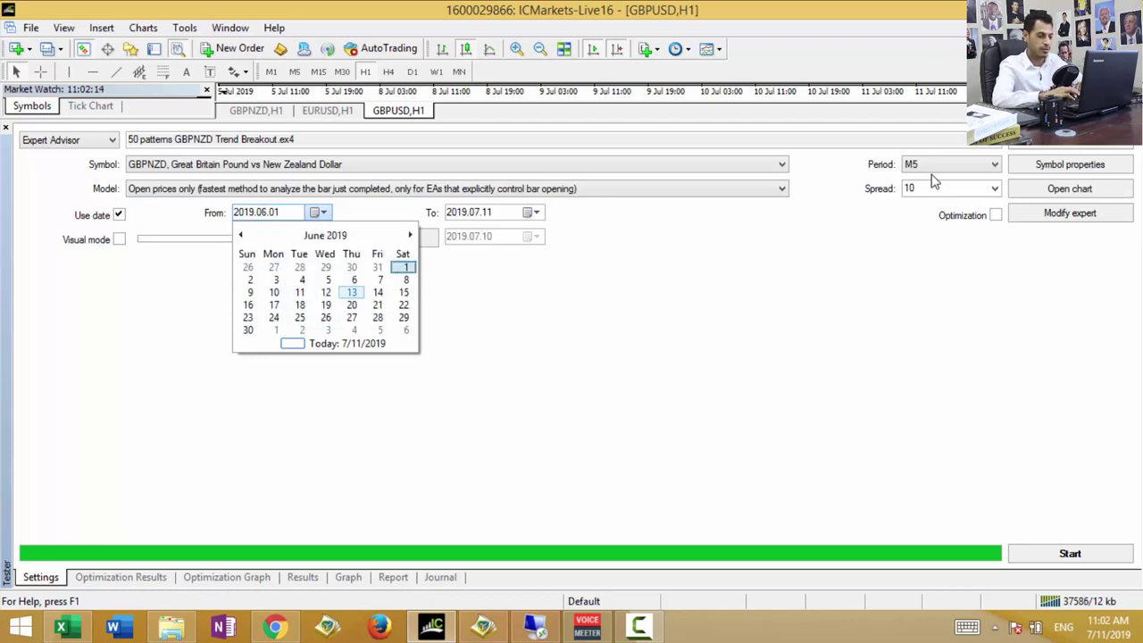
key("Down")
key("Down")
key("Left")
key("Left")
key("Left")
key("Up")
key("Right")
key("Right")
key("Right")
key("Right")
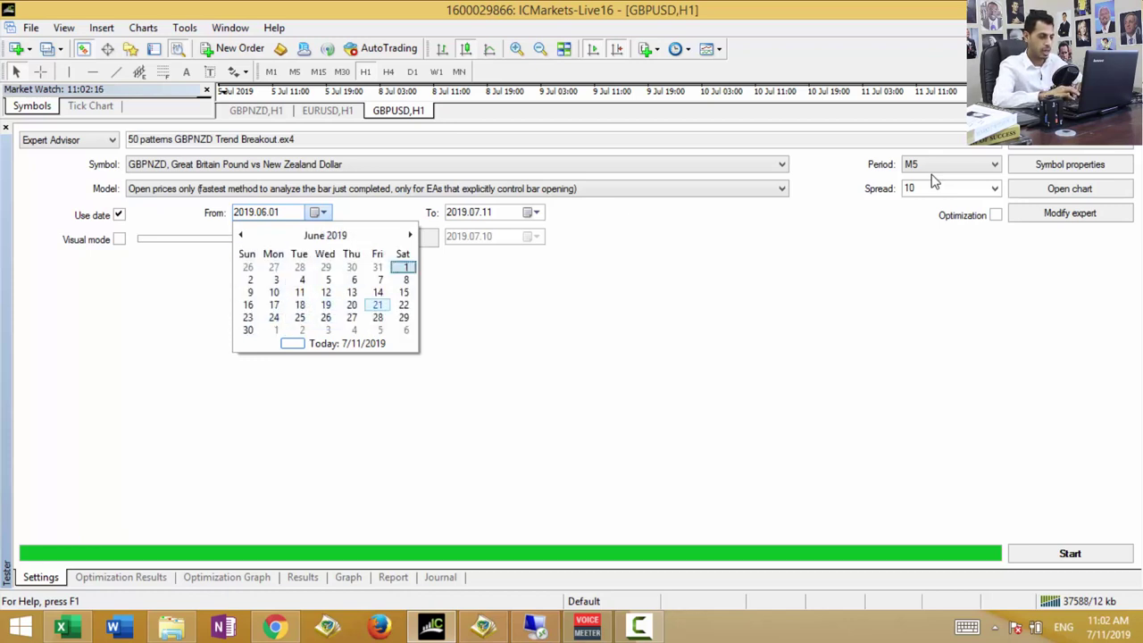
key("Up")
key("Down")
key("Left")
key("Left")
key("Left")
key("Right")
key("Right")
key("Right")
key("Right")
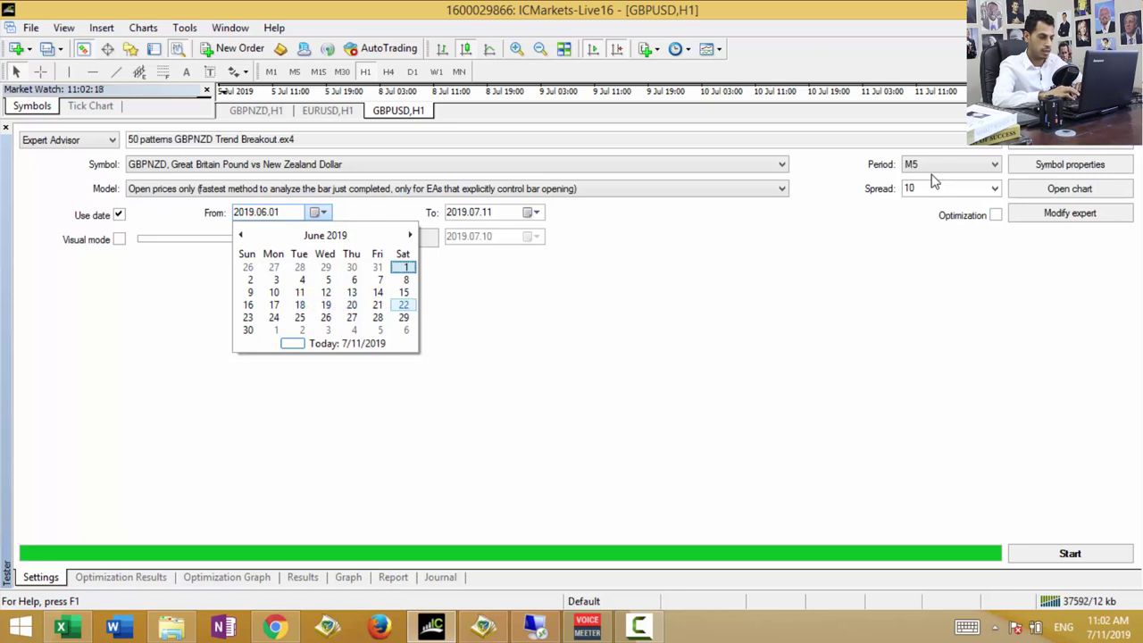
key("Down")
key("Left")
key("Left")
key("Left")
key("Up")
key("Right")
key("Return")
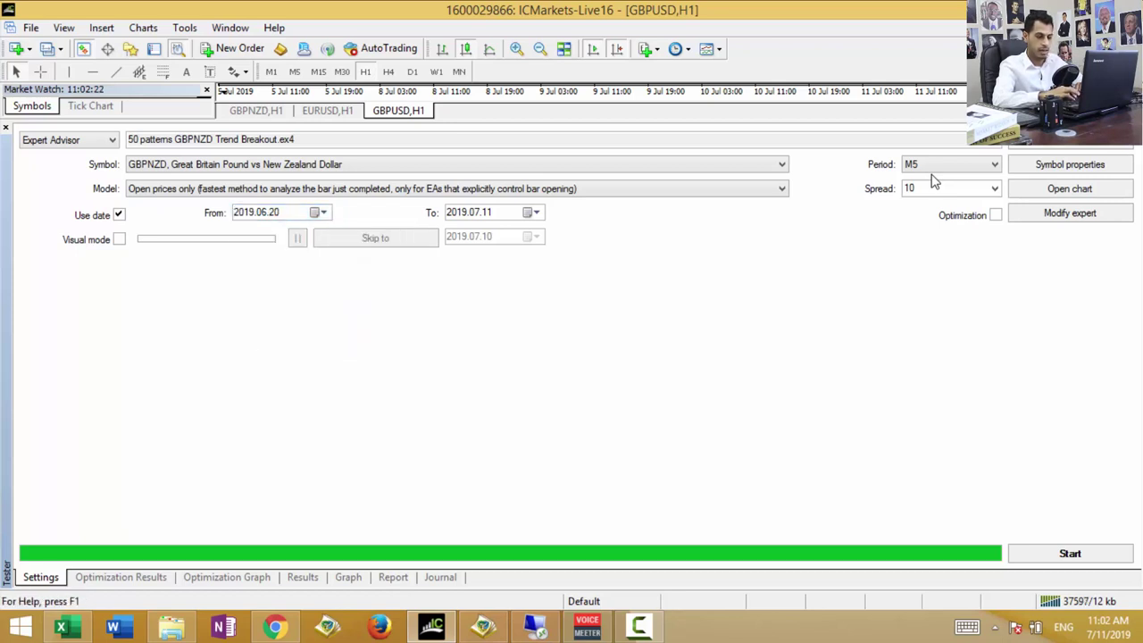
- Run the GBPNZD trend breakout test and view its balance graph
key("Tab")
key("Return")
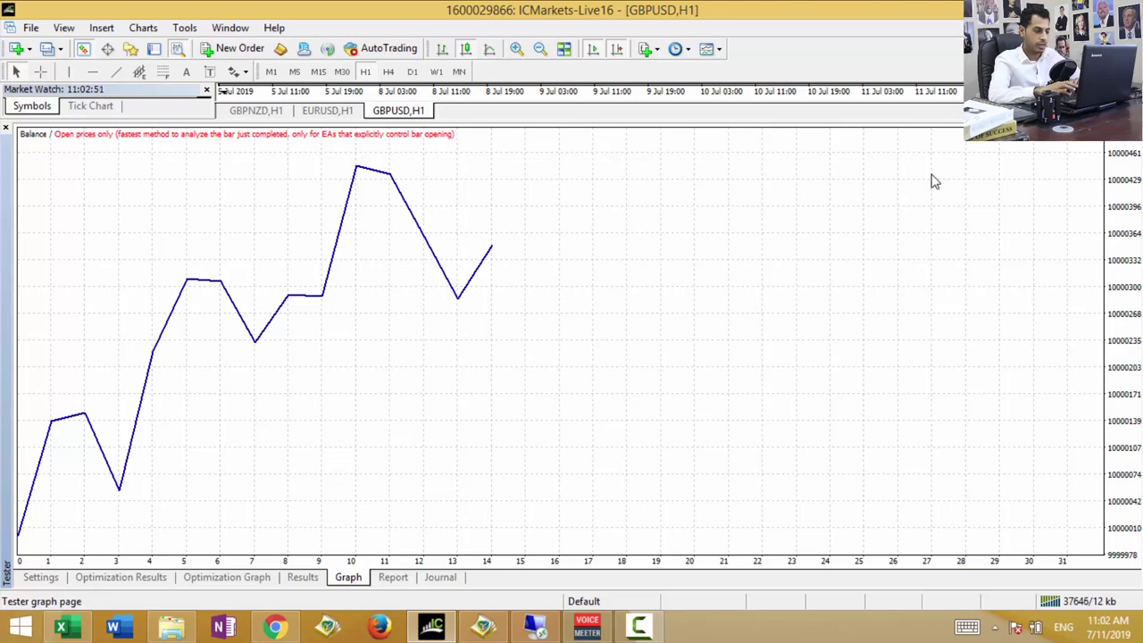
key("Home")
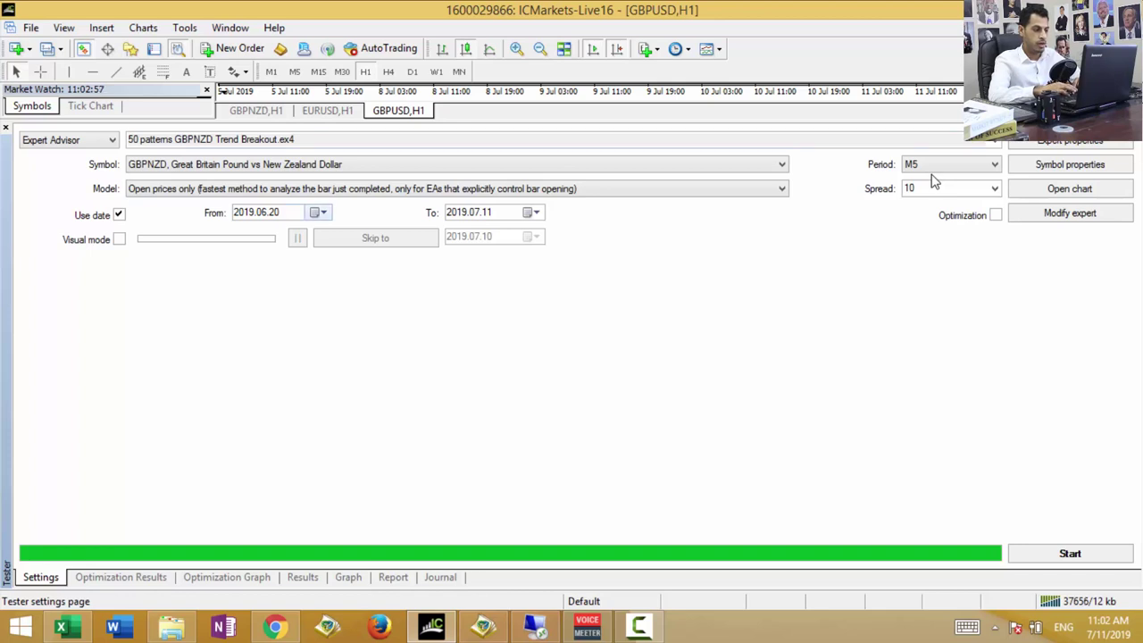
- Set the start date to 2019.01.01, rerun the GBPNZD test and view its balance graph
left_click(319, 212)
left_click(325, 235)
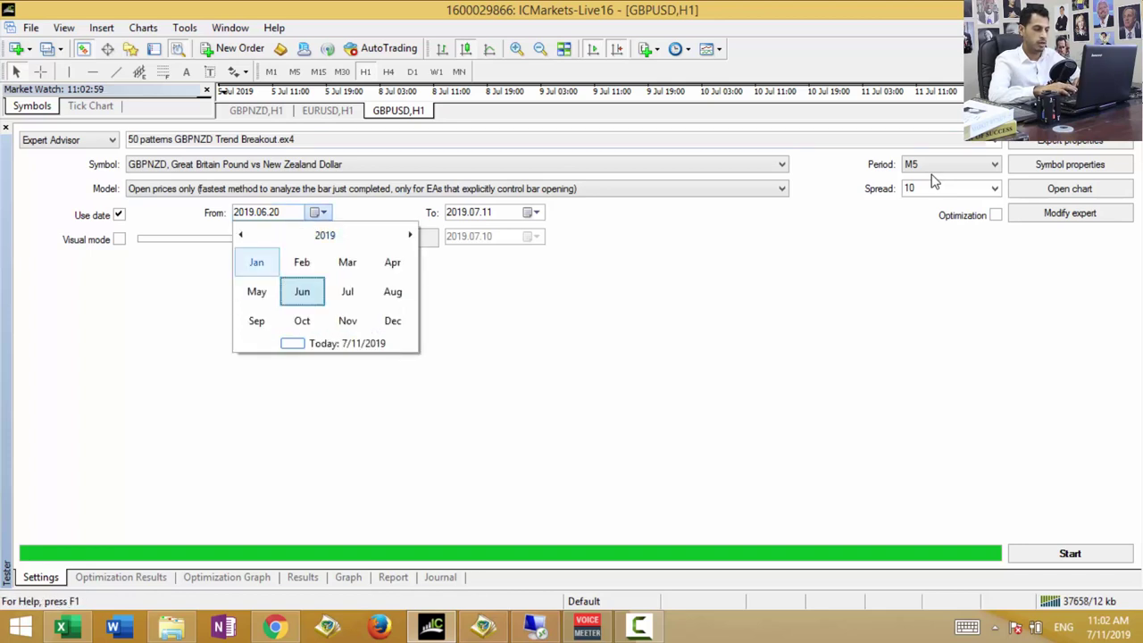
left_click(256, 261)
left_click(298, 266)
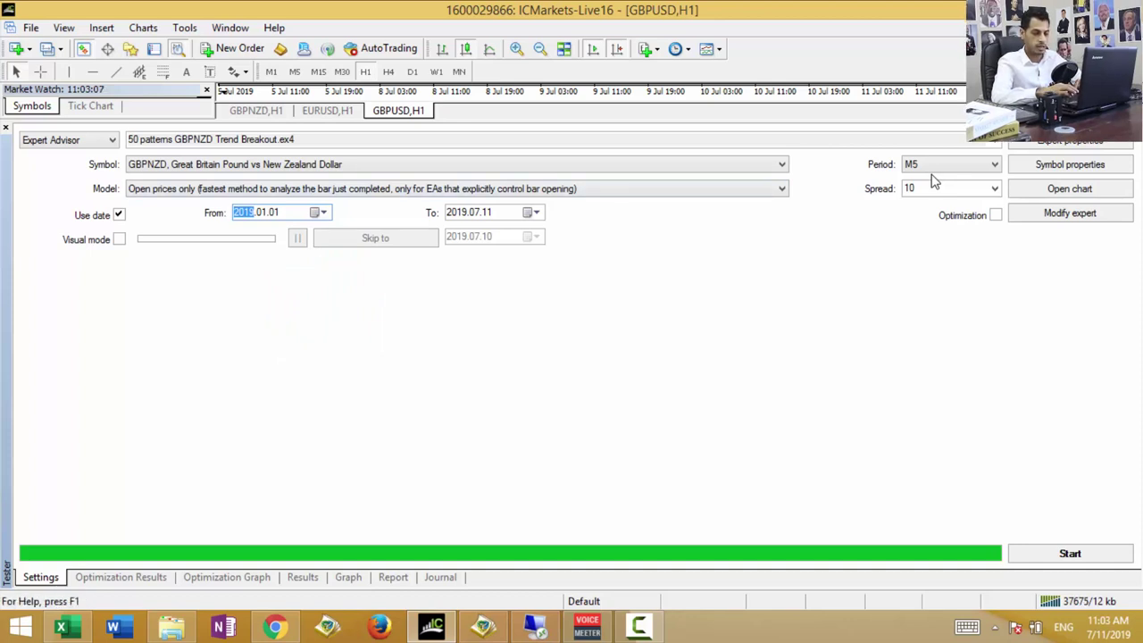
key("Return")
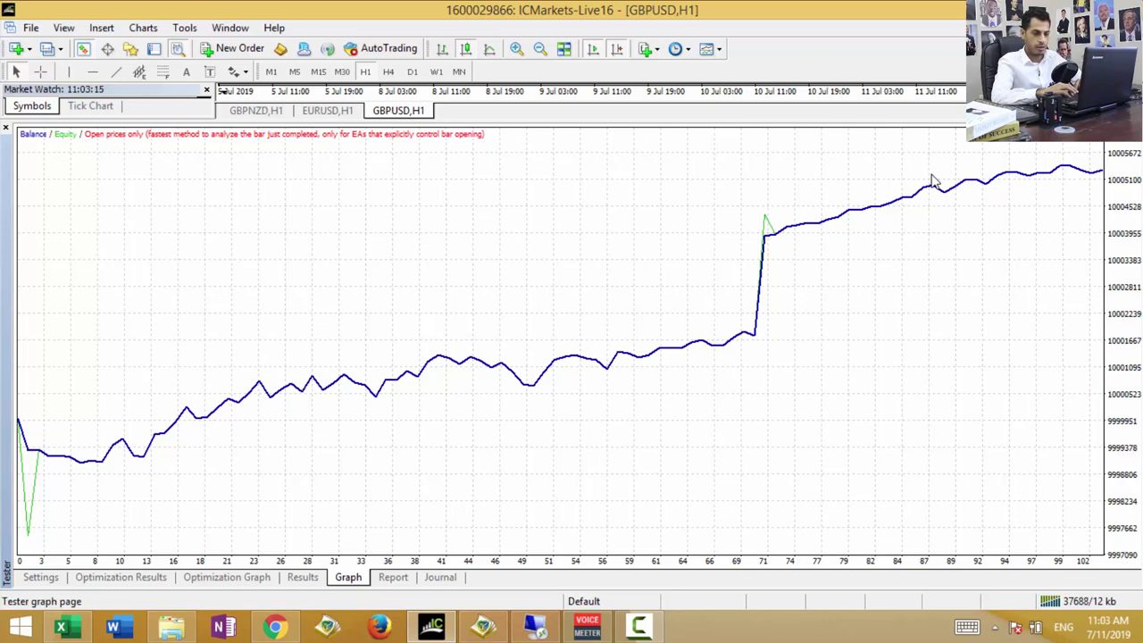
mouse_move(933, 180)
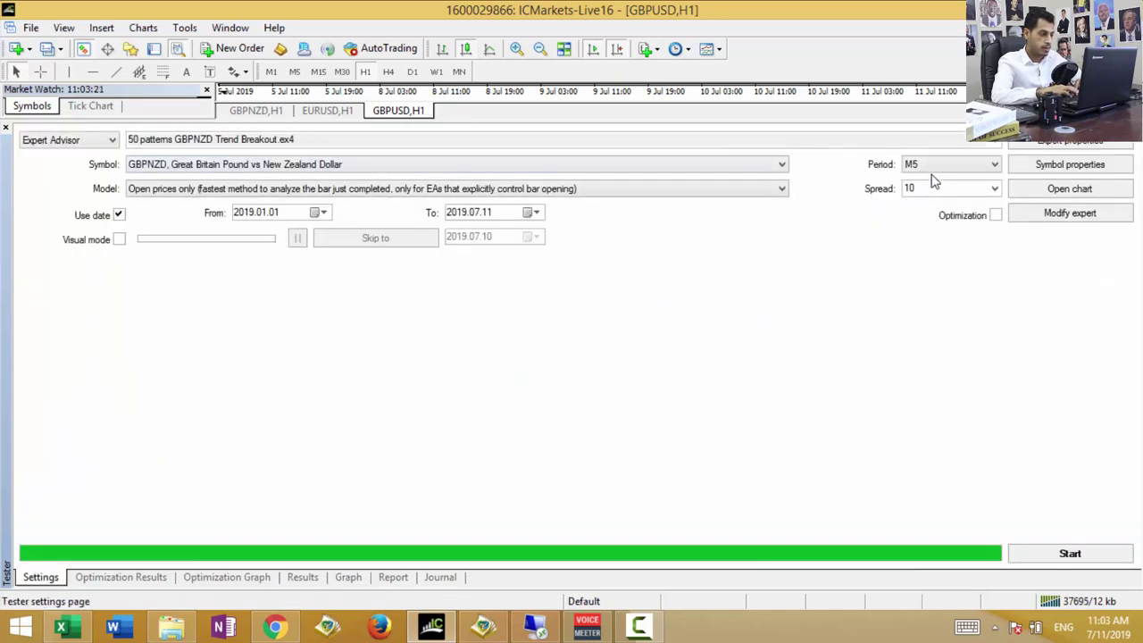
key("alt+Down")
key("Down")
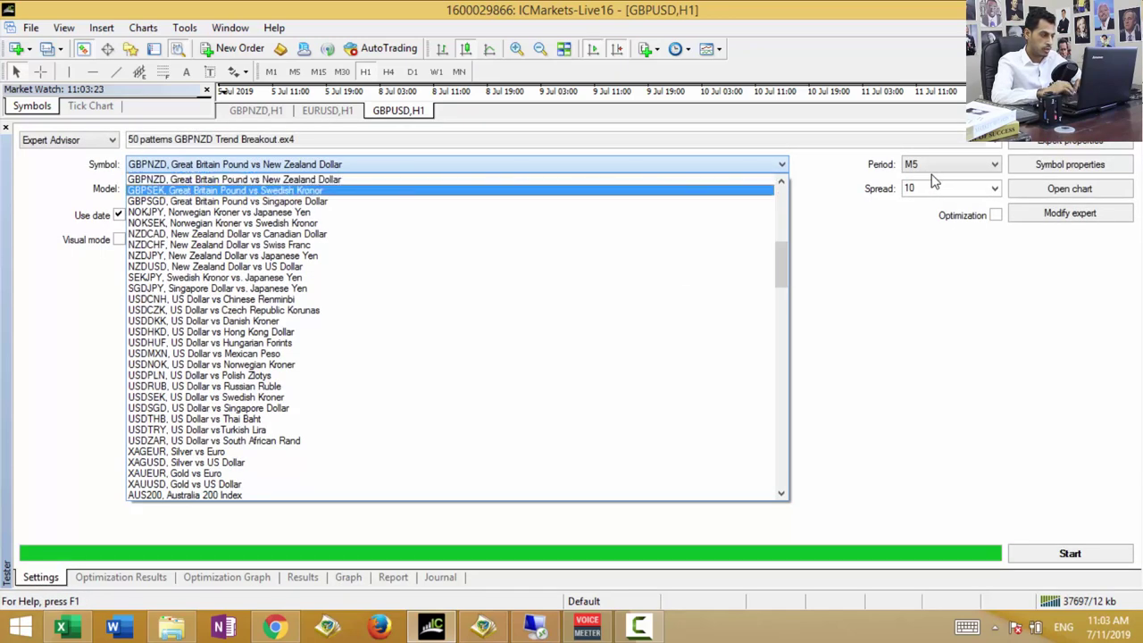
key("Up")
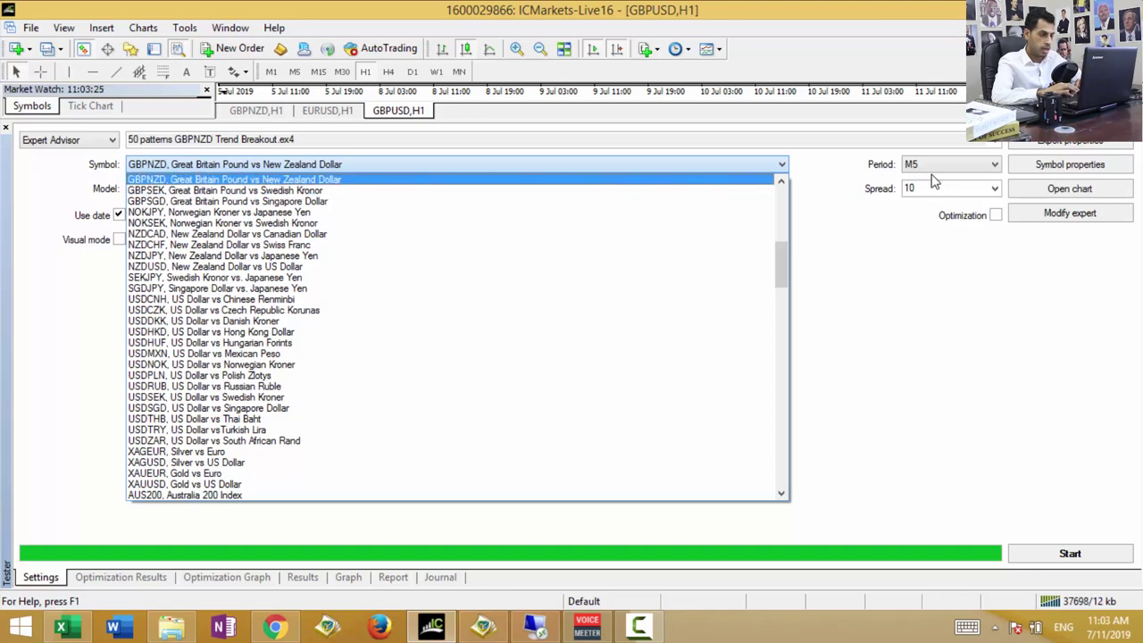
key("Return")
- Select the expert advisor 50 patterns GBPUSD Trend Breakout.ex4 for testing
key("shift+Tab")
key("alt+Down")
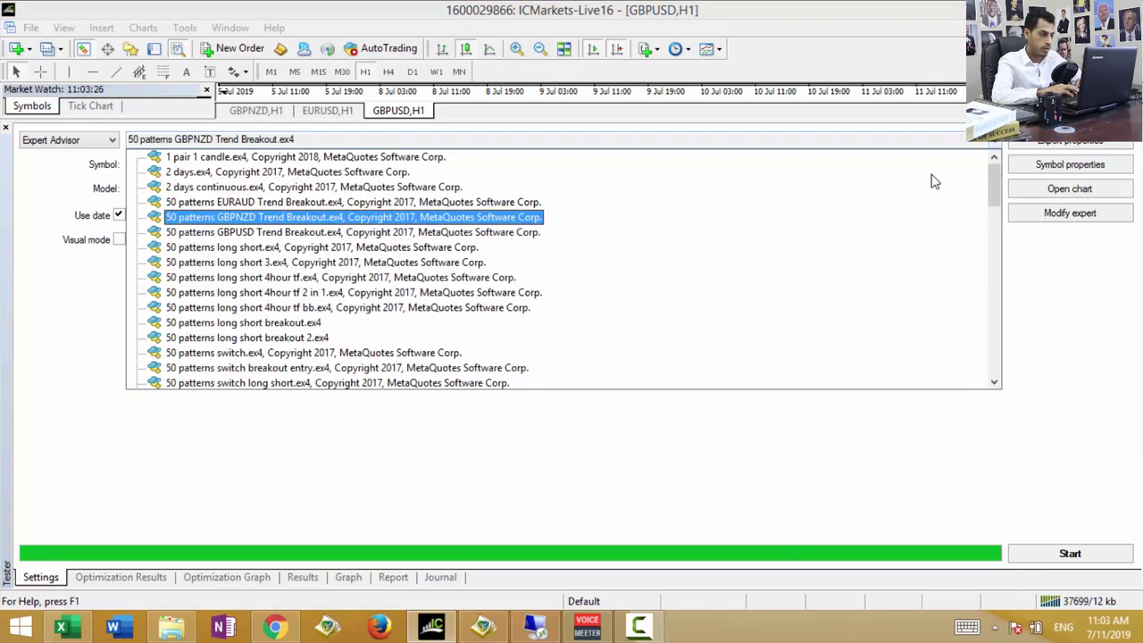
key("Down")
key("Return")
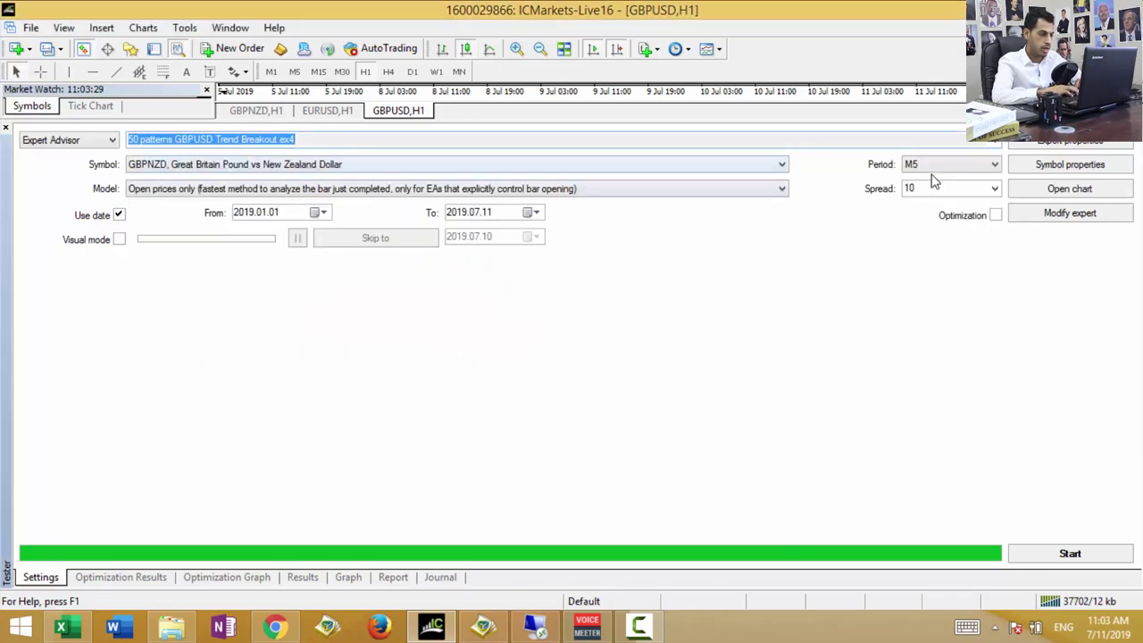
- Set the test symbol to GBPUSD, Great Britain Pound vs US Dollar, and run the test
key("Tab")
key("alt+Down")
scroll(450, 266, "up", 11)
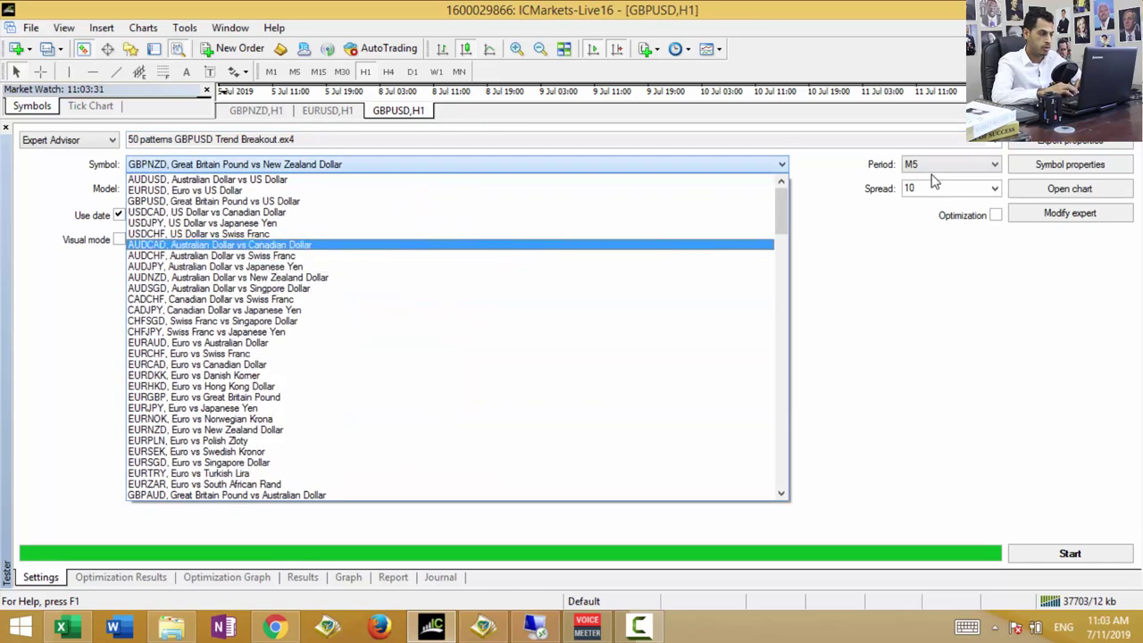
key("Up")
key("Up")
key("Up")
key("Up")
key("Return")
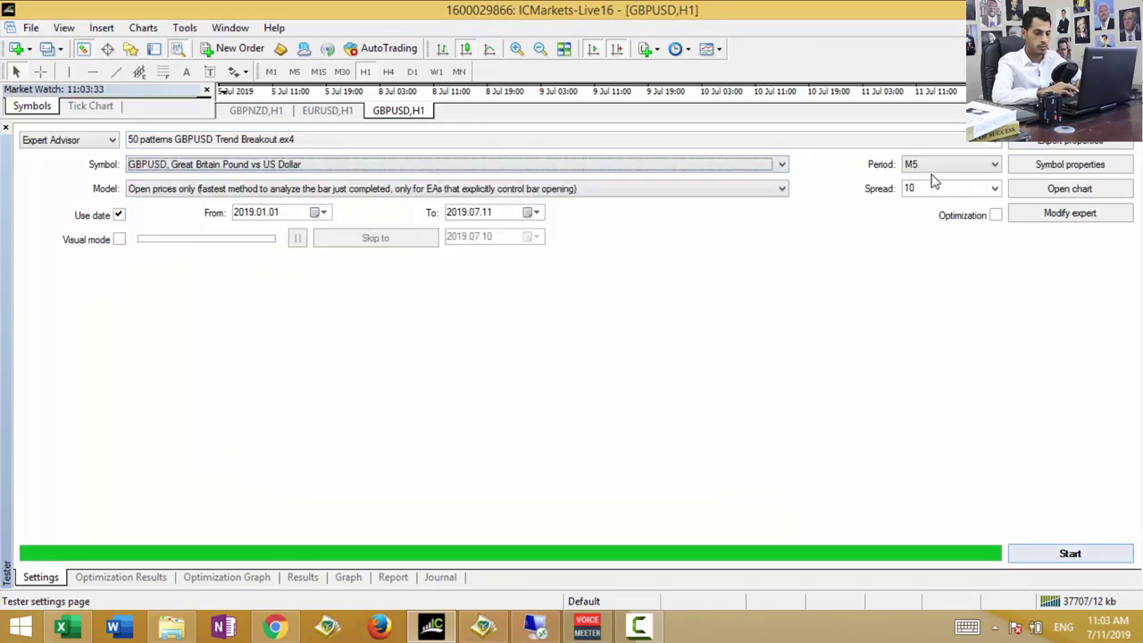
key("Return")
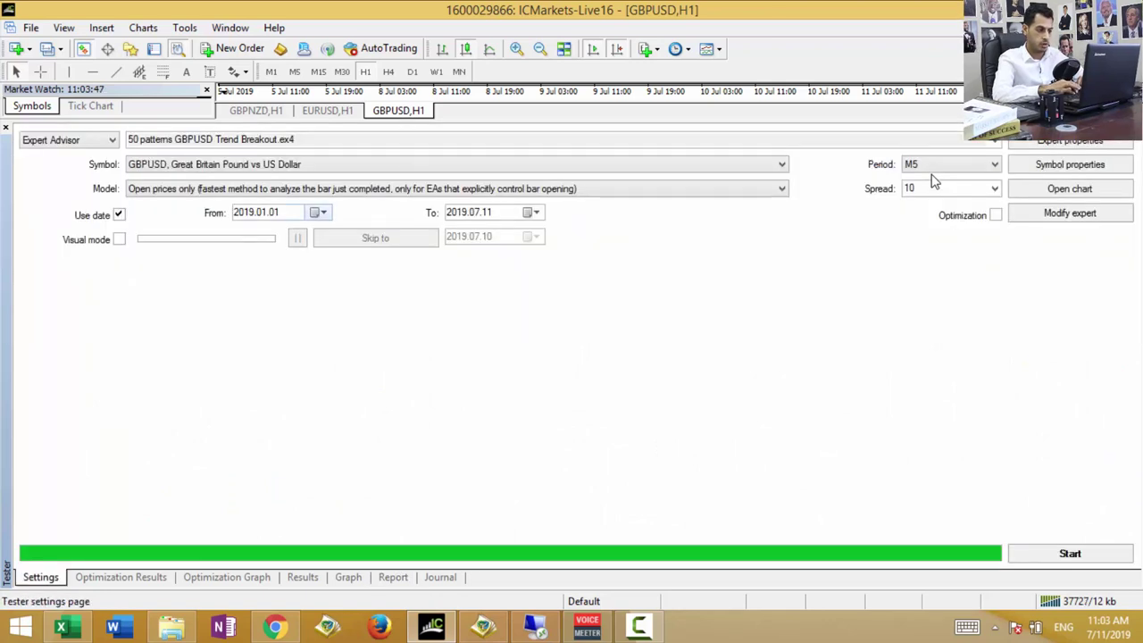
- Move the test's start date to June 2019 and run the GBPUSD trend breakout test again
key("Tab")
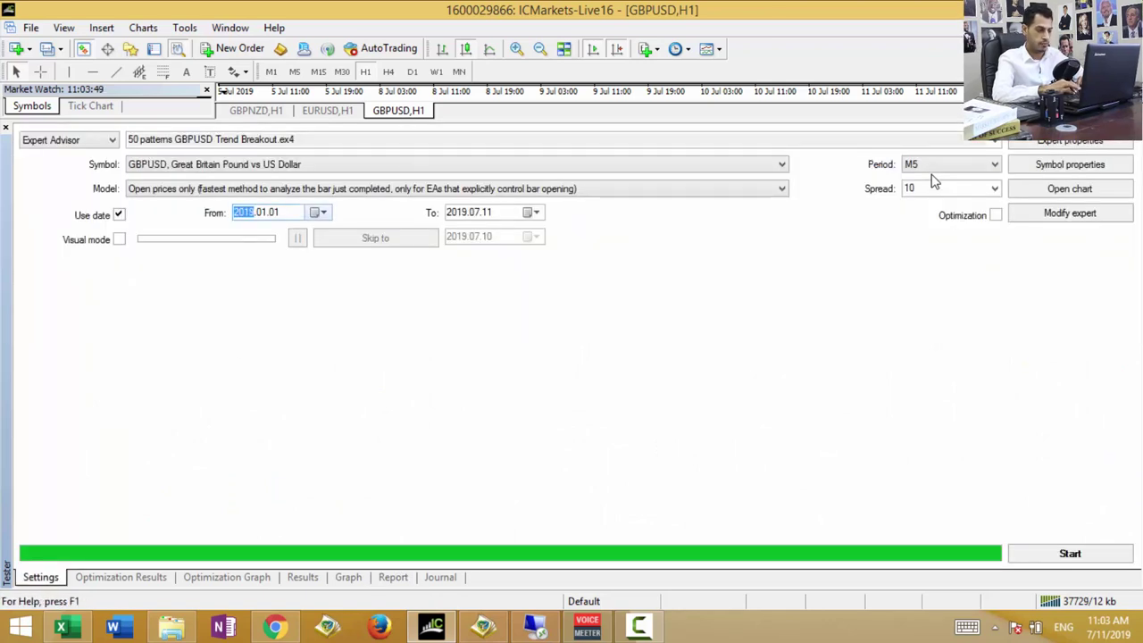
key("alt+Down")
key("ctrl+Up")
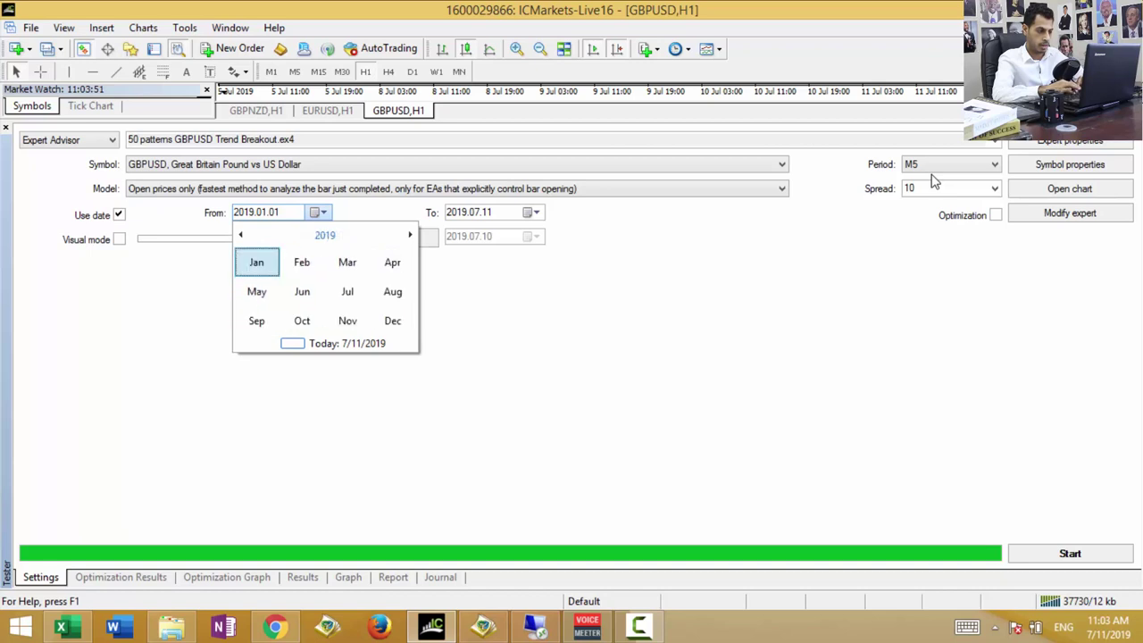
key("Right")
key("Right")
key("Right")
key("Right")
key("Right")
key("Return")
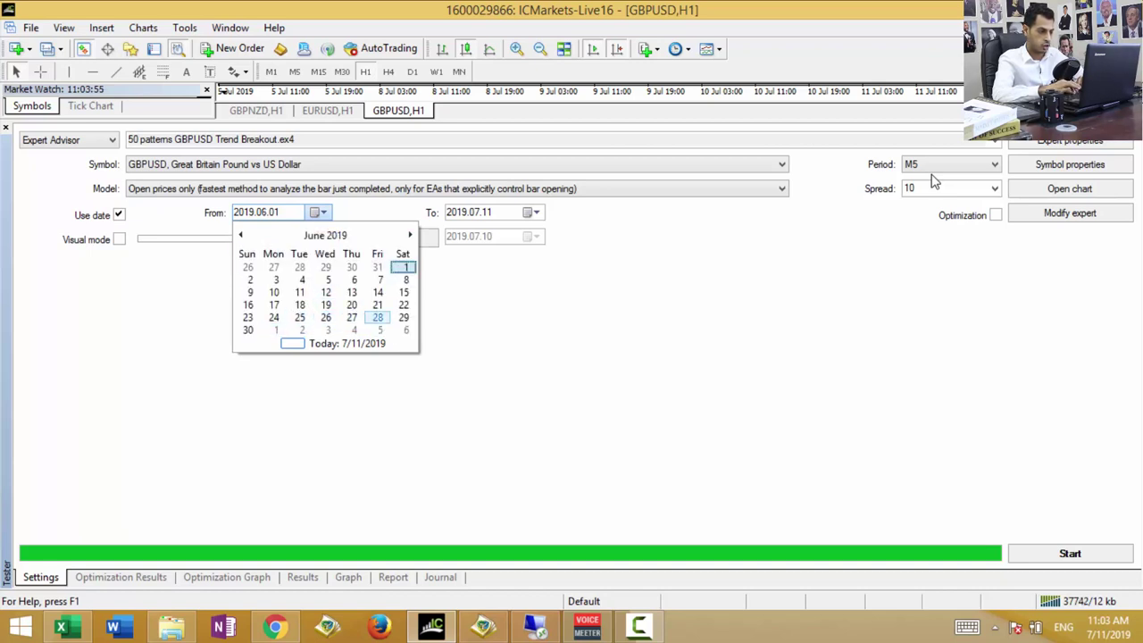
key("Return")
key("Return")
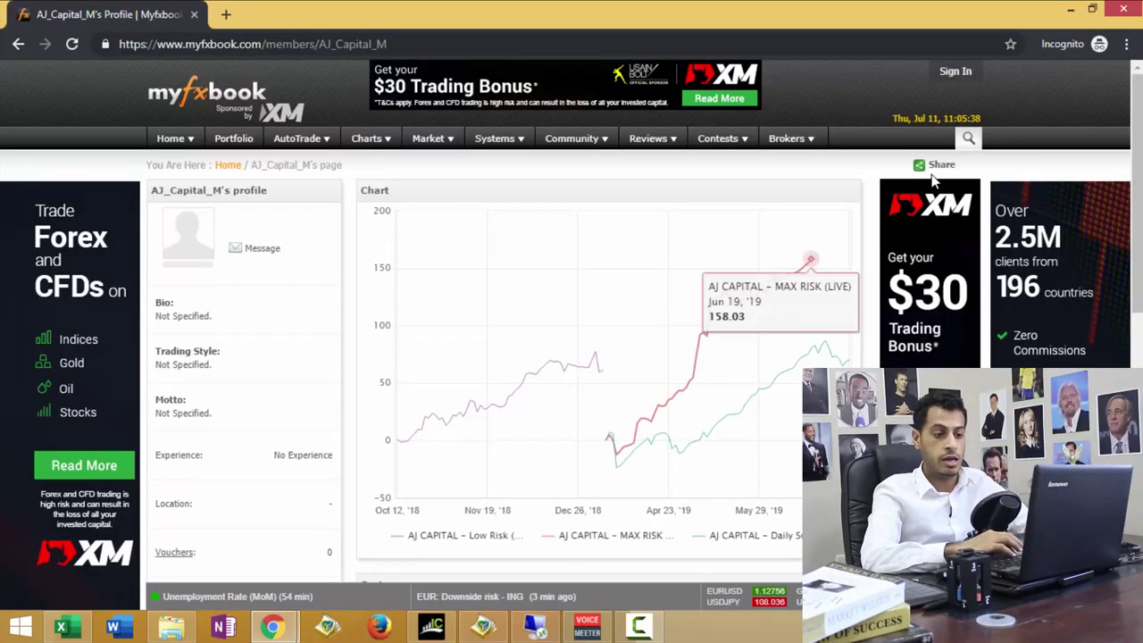
- Switch to AJ Capital's Myfxbook profile in Chrome and review its growth chart and the gains and drawdowns of its systems
scroll(934, 182, "down", 1)
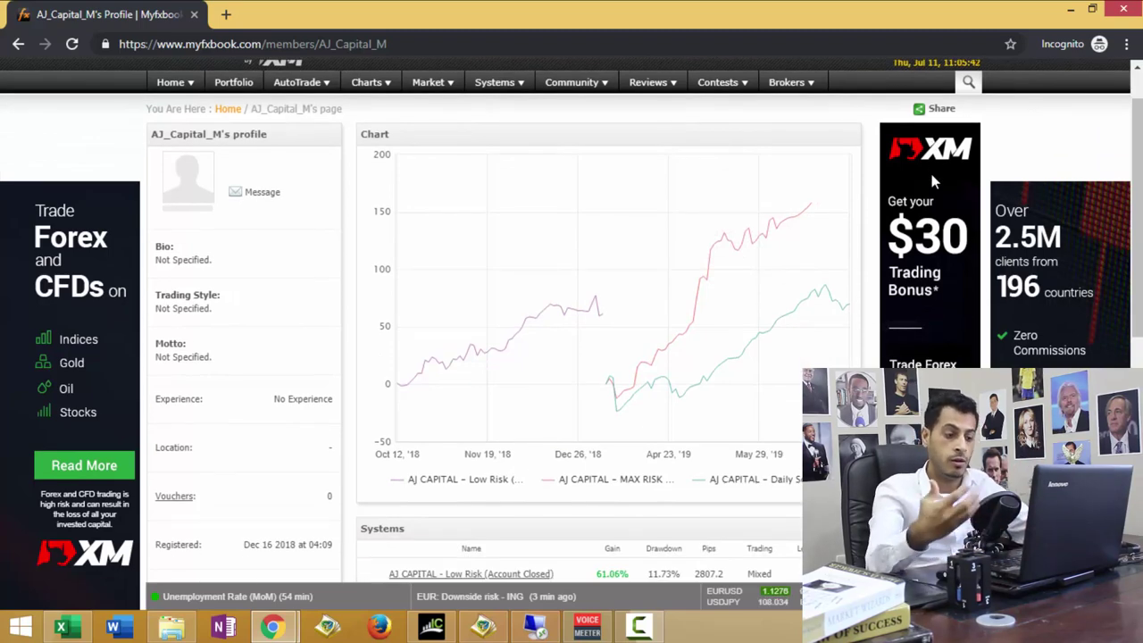
scroll(930, 170, "down", 3)
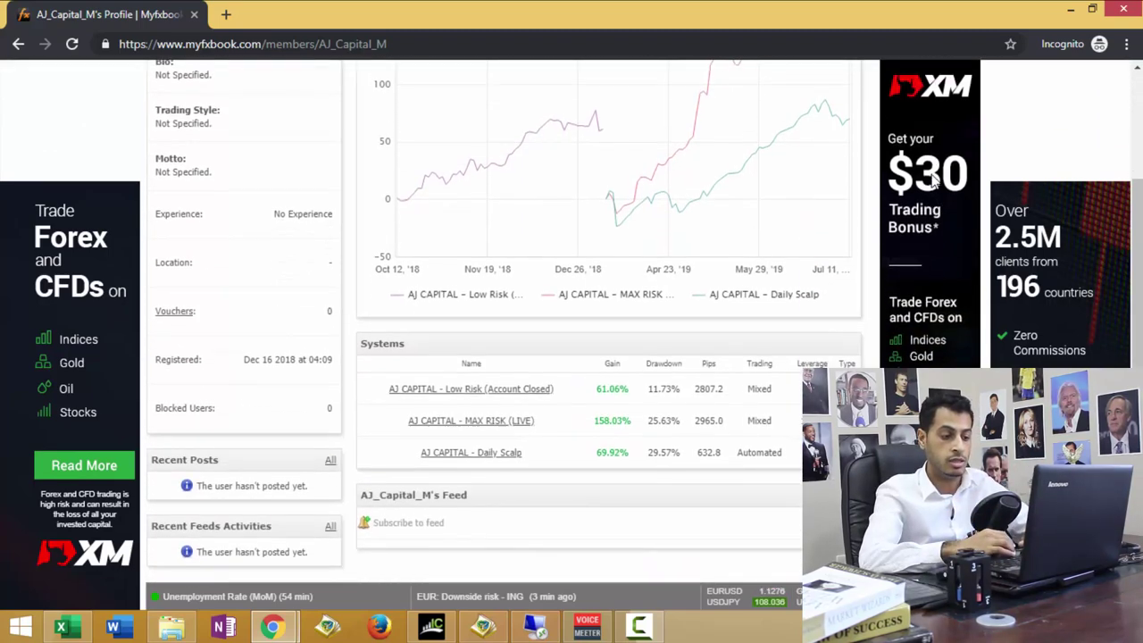
scroll(934, 181, "up", 1)
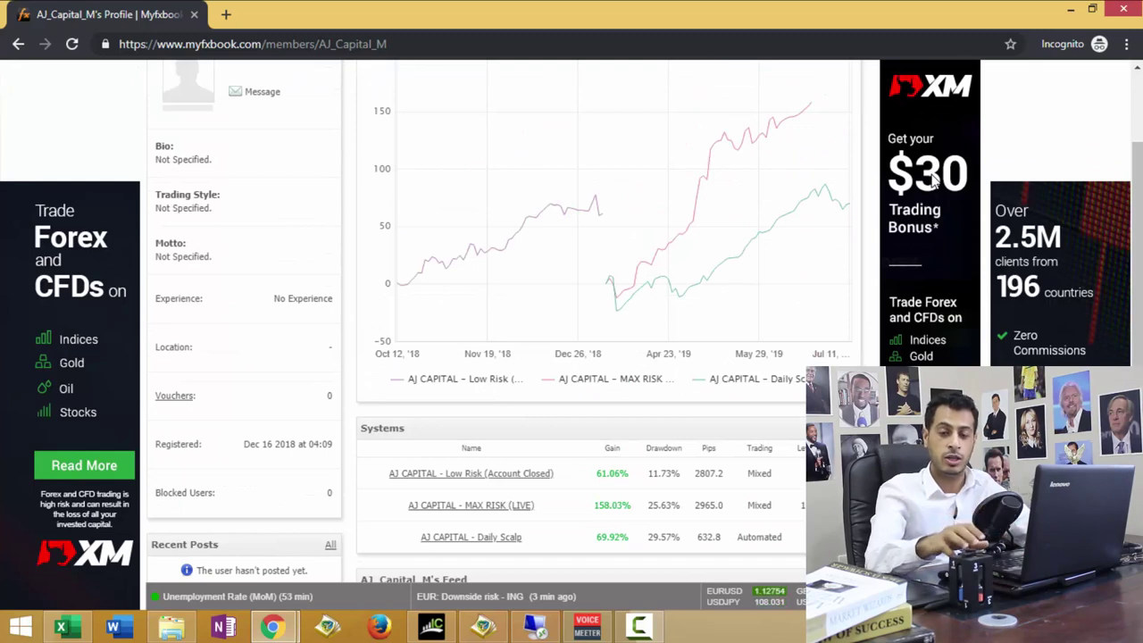